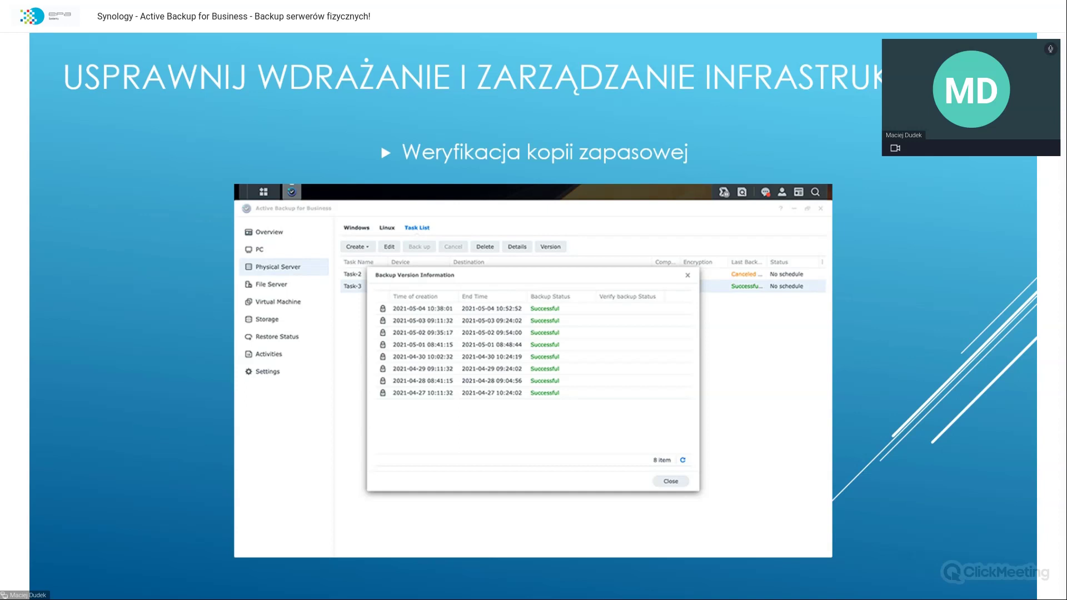
# Step: Switch the shared screen from the slides to the Synology DSM page in Chrome
pyautogui.hotkey('alt', 'Tab')
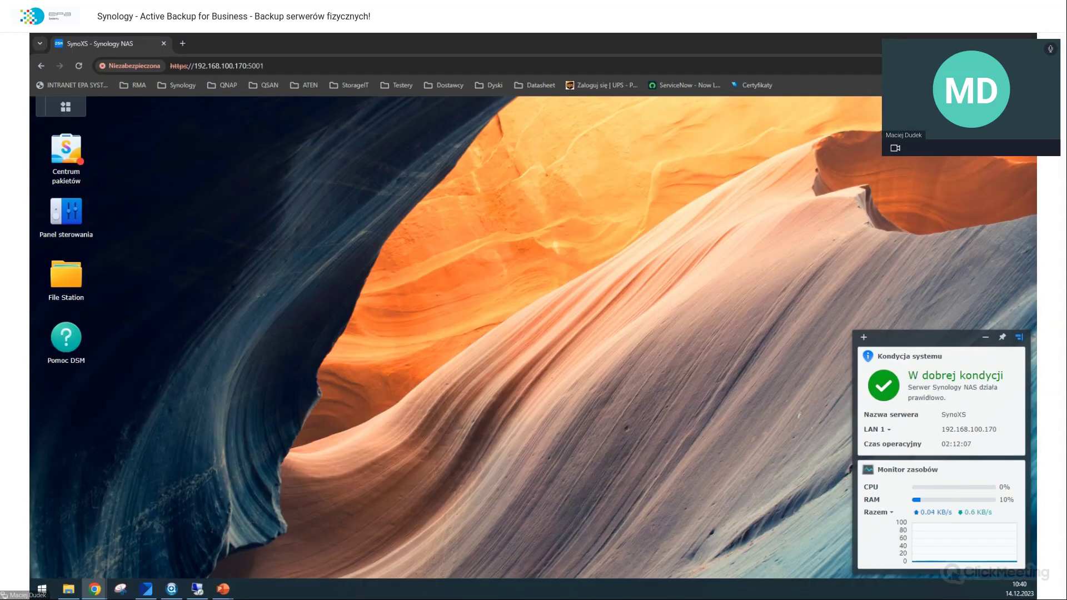
# Step: Open Active Backup for Business and select the DESKTOP-HBDAICI card under Serwer fizyczny
pyautogui.hotkey('alt', 'Tab')
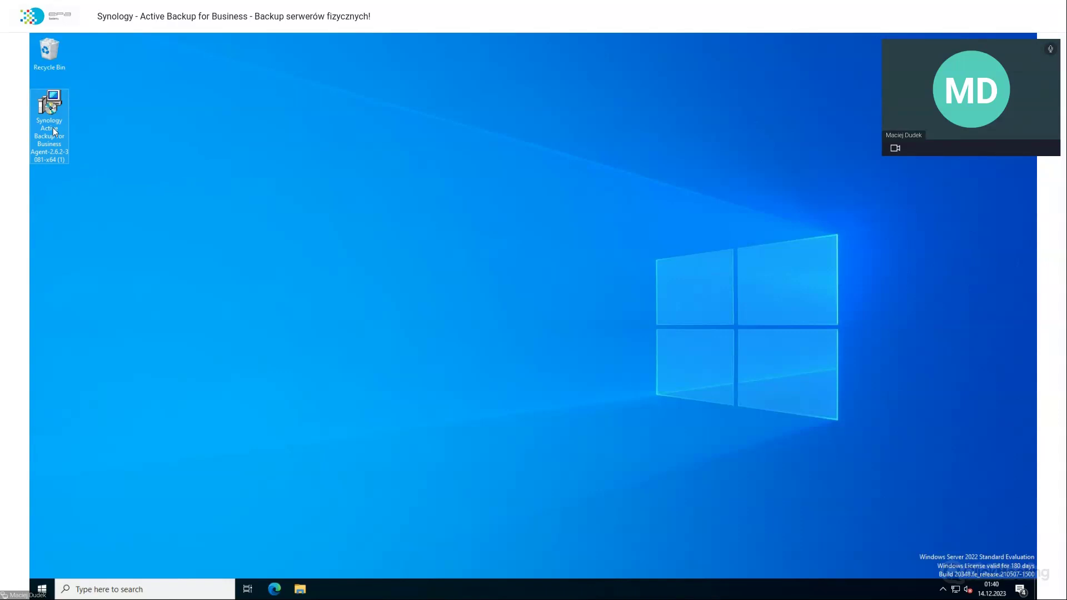
pyautogui.hotkey('alt', 'Tab')
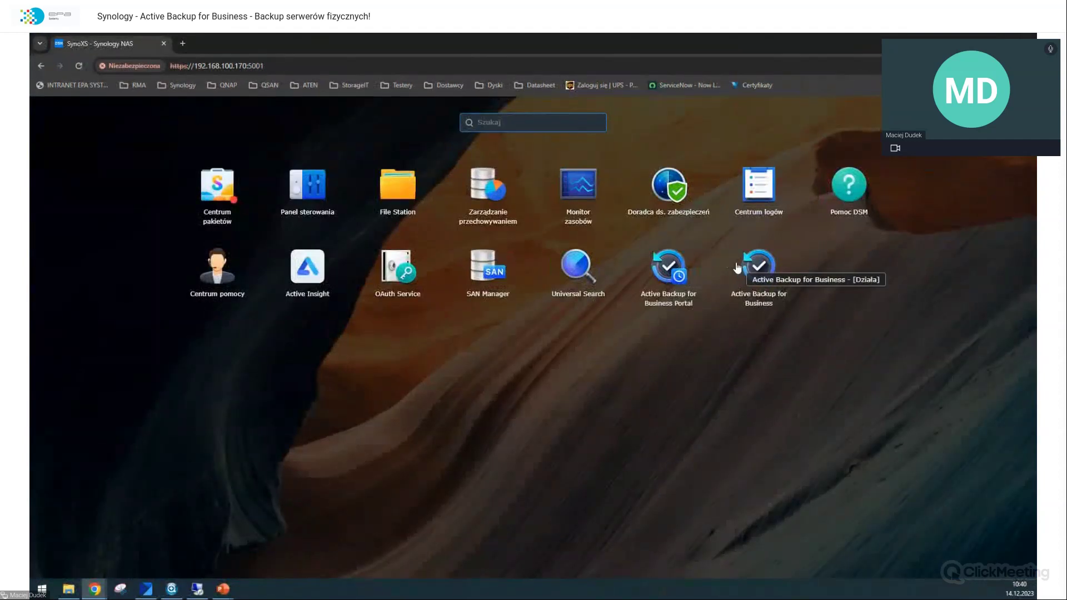
pyautogui.click(737, 267)
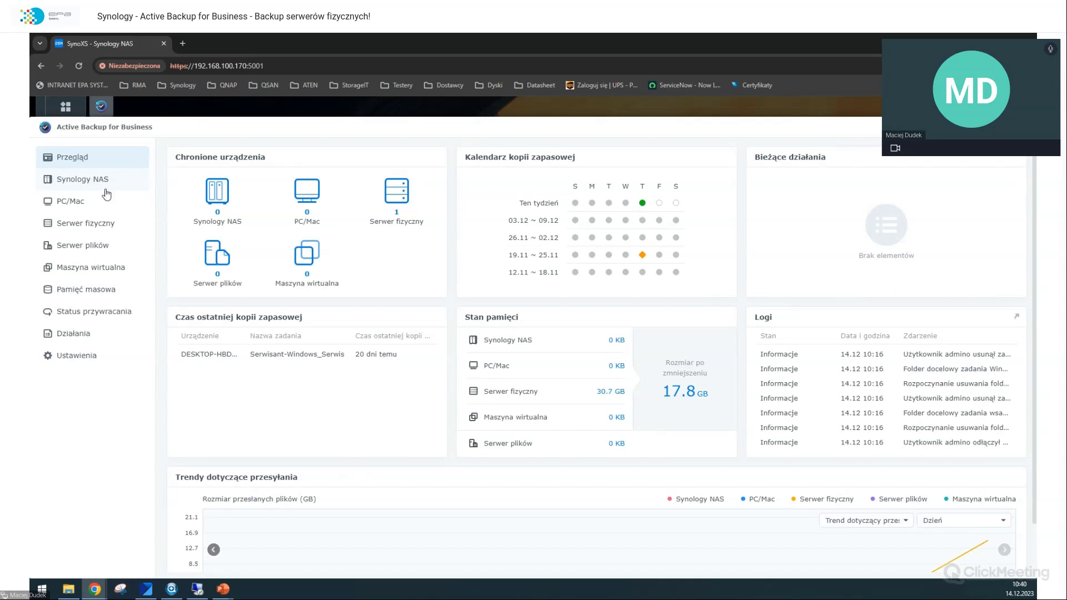
pyautogui.click(92, 224)
pyautogui.click(259, 227)
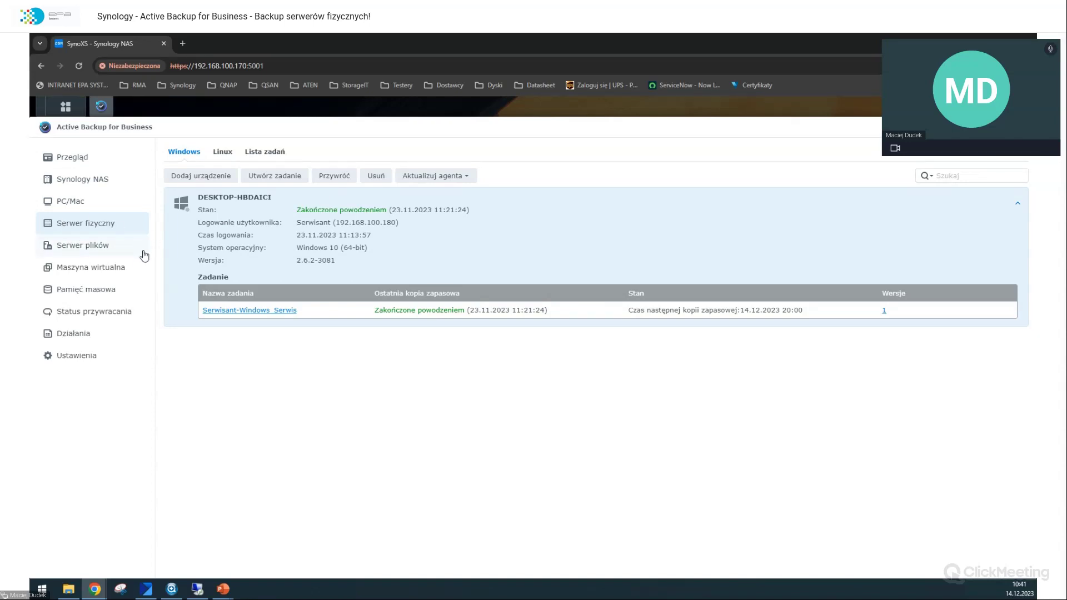
# Step: View and close the Dodaj urządzenie instructions, then bring the Windows Server remote desktop forward
pyautogui.click(200, 176)
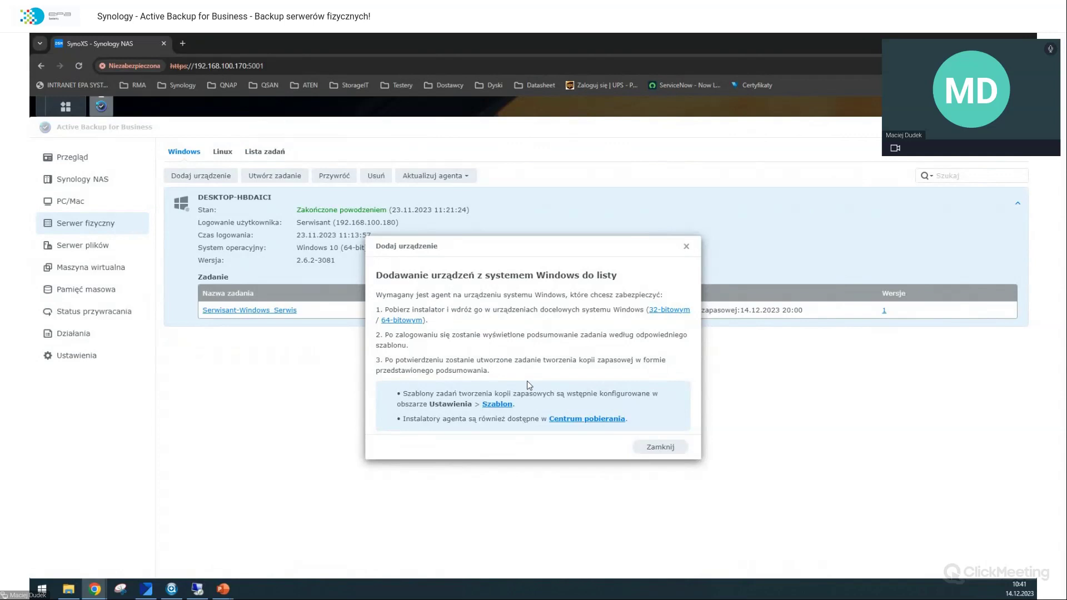
pyautogui.click(640, 448)
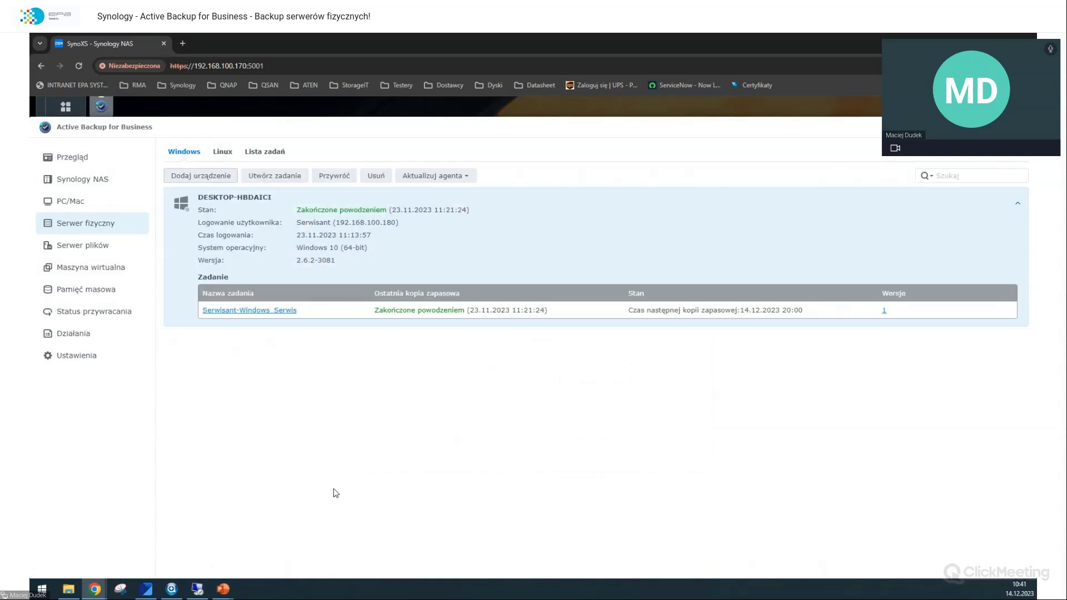
pyautogui.click(198, 589)
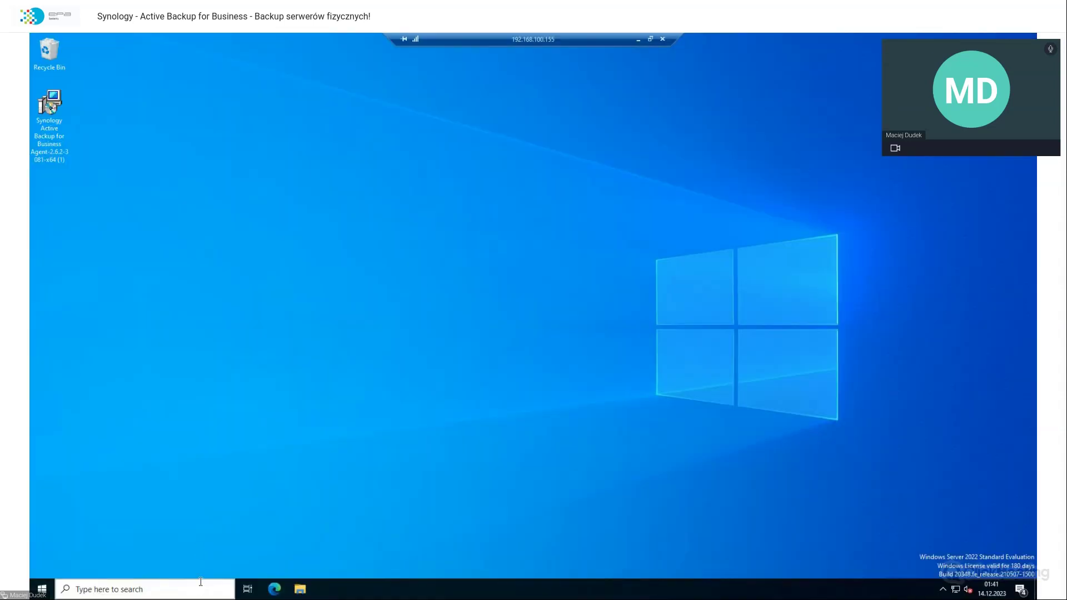
# Step: Install the Active Backup for Business Agent from the desktop installer, accepting the license
pyautogui.doubleClick(58, 107)
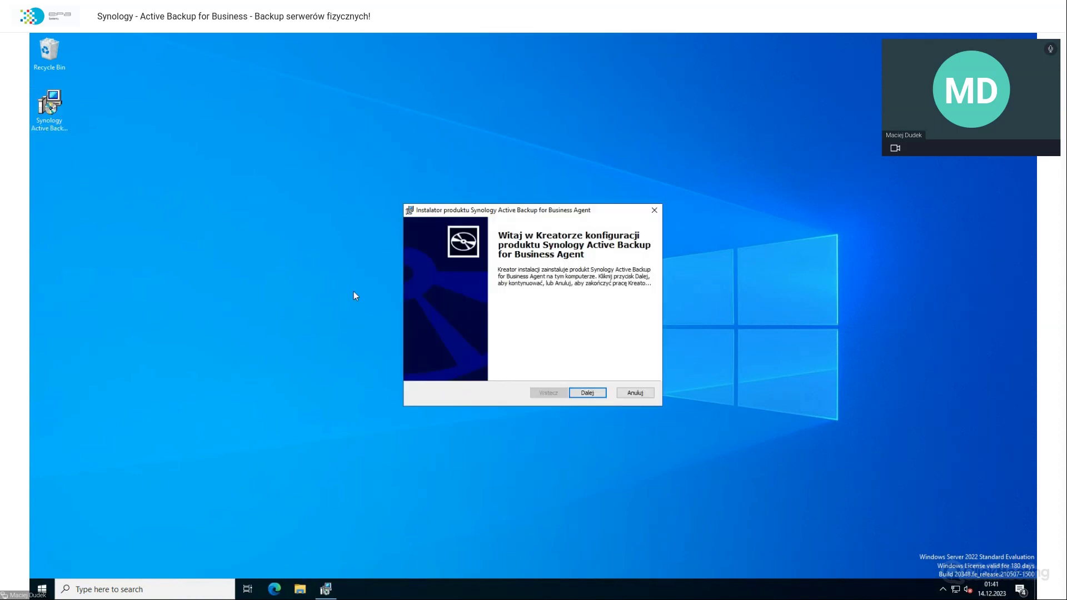
pyautogui.click(581, 392)
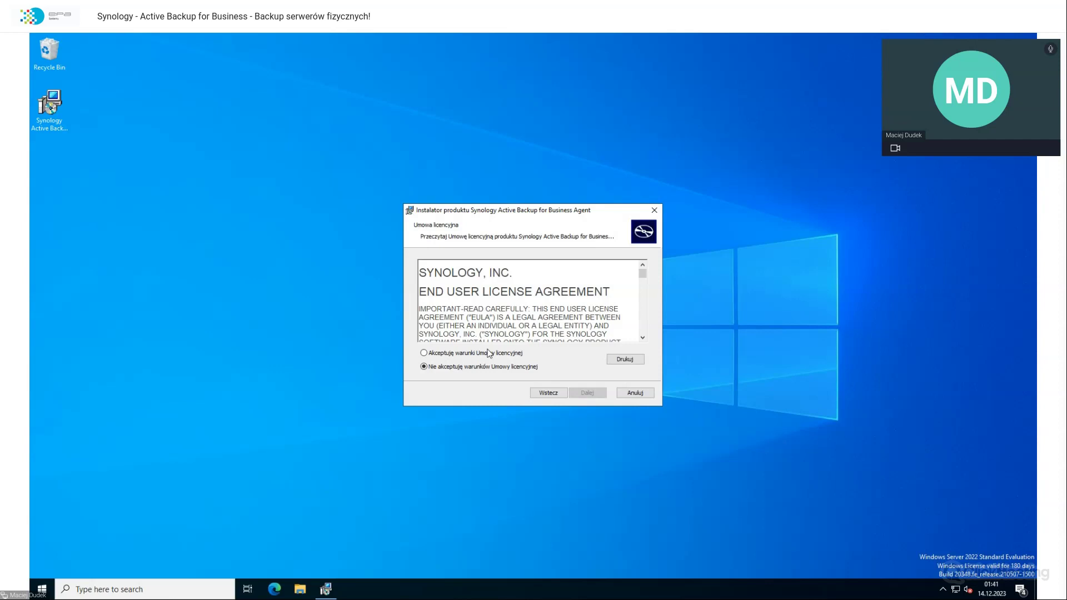
pyautogui.click(488, 354)
pyautogui.click(590, 392)
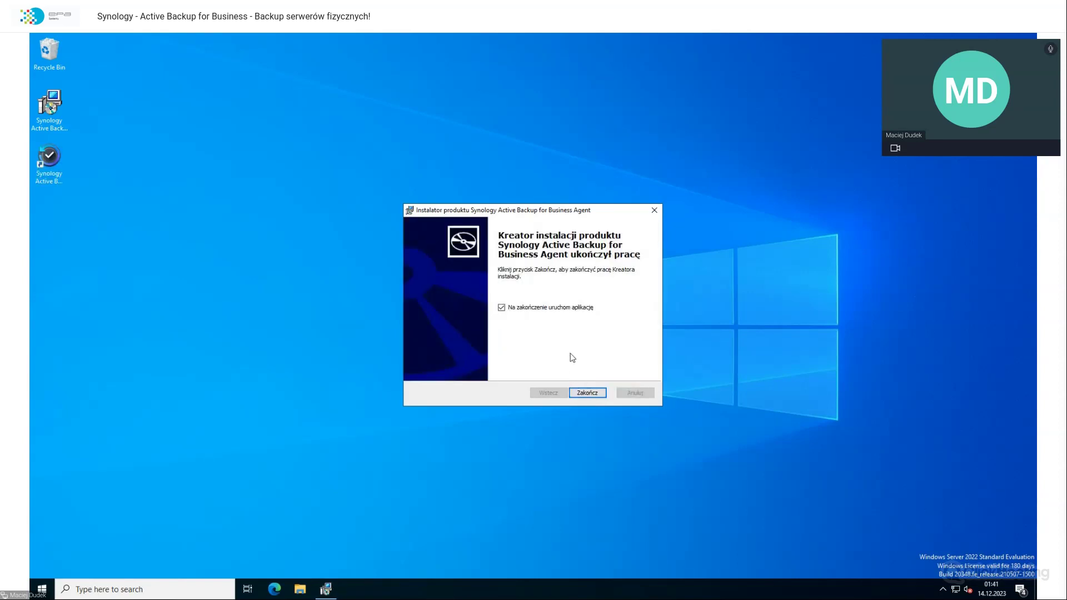
pyautogui.click(589, 394)
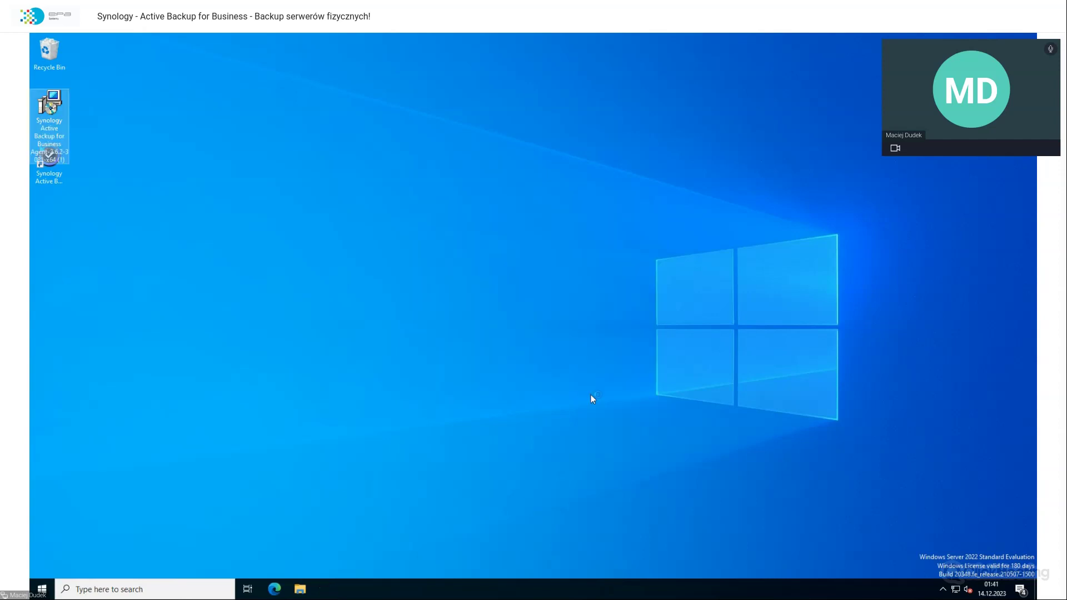
# Step: Enter server address 192.168.100.170 in the agent's connection form
pyautogui.click(238, 278)
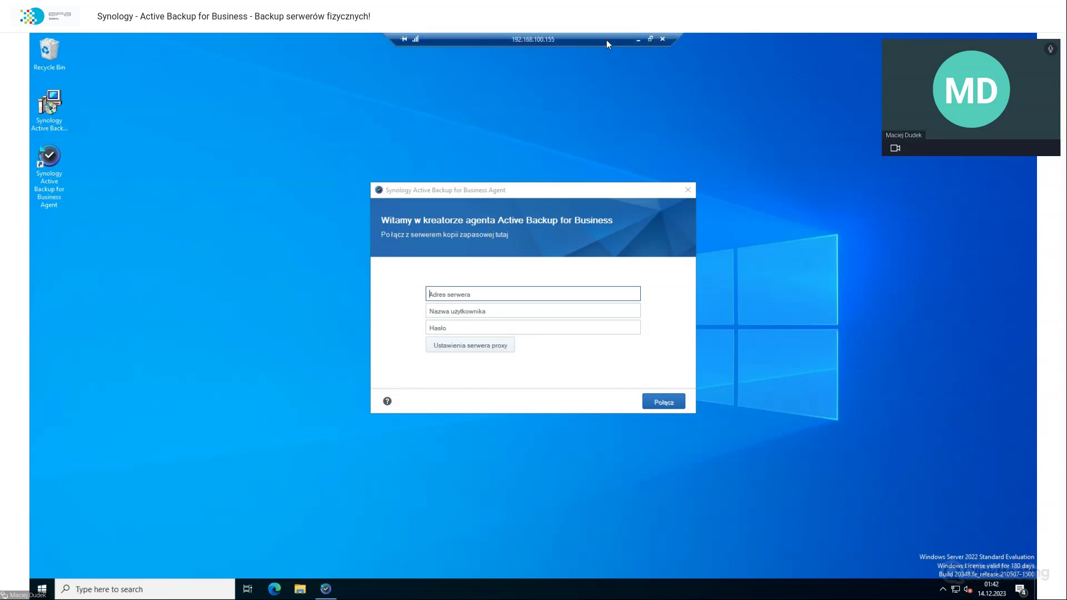
pyautogui.doubleClick(605, 38)
pyautogui.moveTo(567, 147); pyautogui.dragTo(481, 95)
pyautogui.doubleClick(481, 95)
pyautogui.write('1')
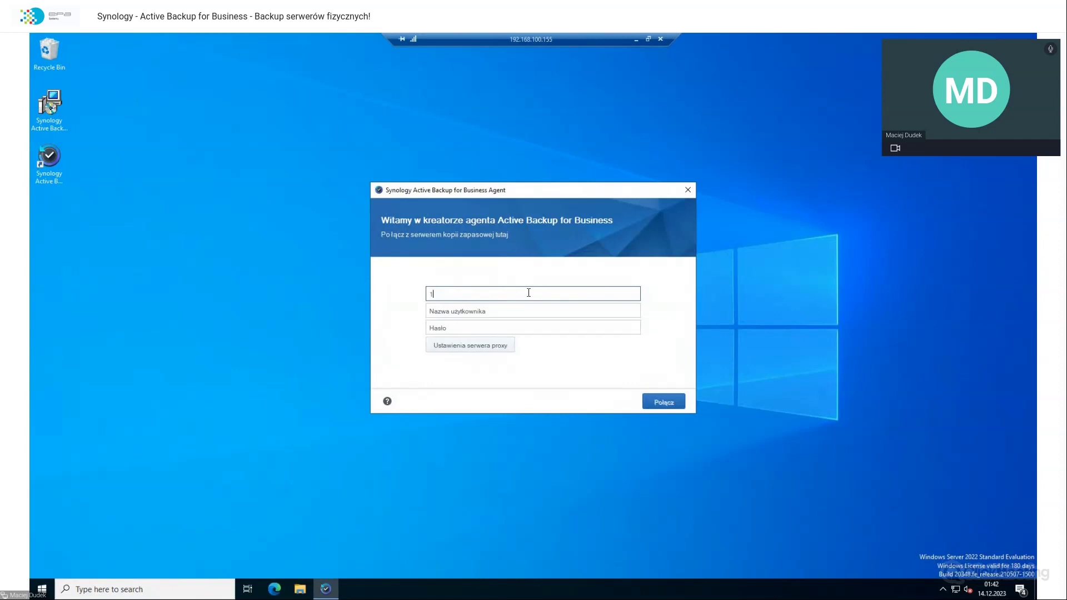
pyautogui.write('92.168.100.170')
pyautogui.press('Tab')
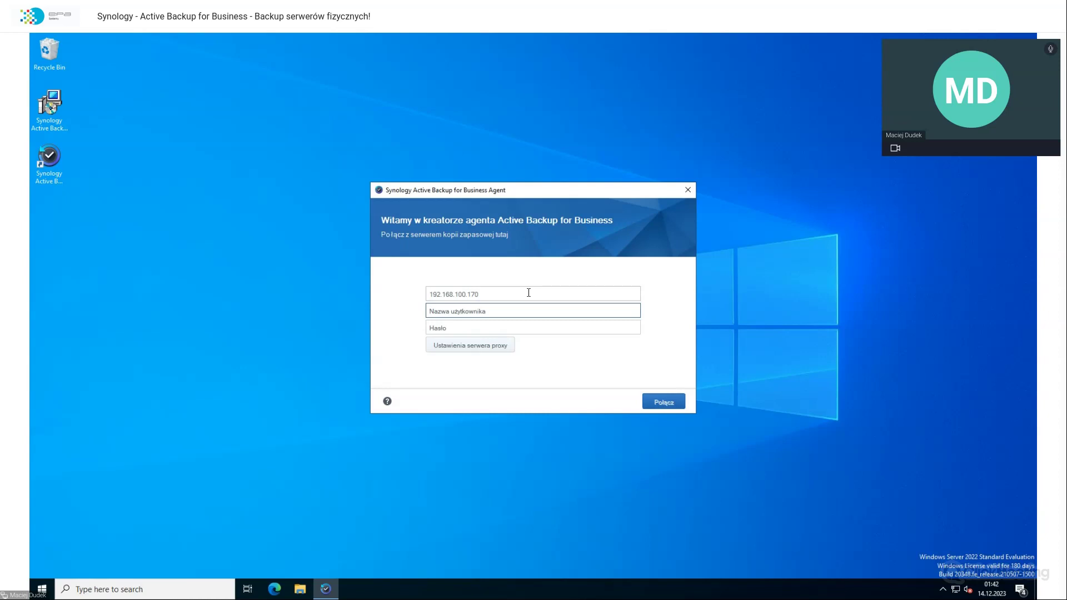
# Step: Log in with the NAS username and password and accept the untrusted certificate warning
pyautogui.moveTo(507, 193); pyautogui.dragTo(530, 189)
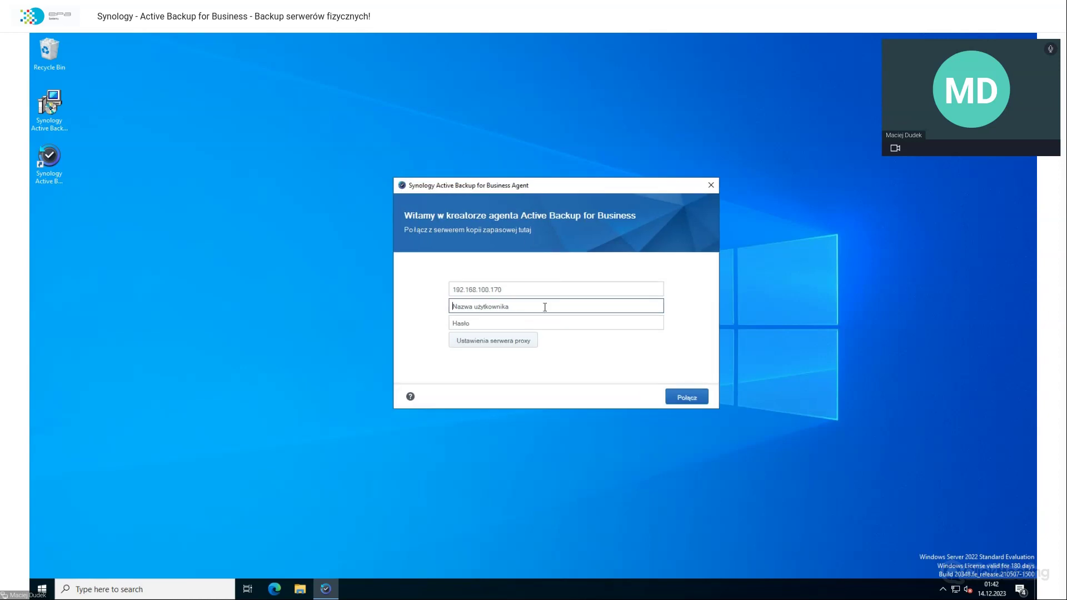
pyautogui.write('wsadmin')
pyautogui.press('Tab')
pyautogui.write('•••••••')
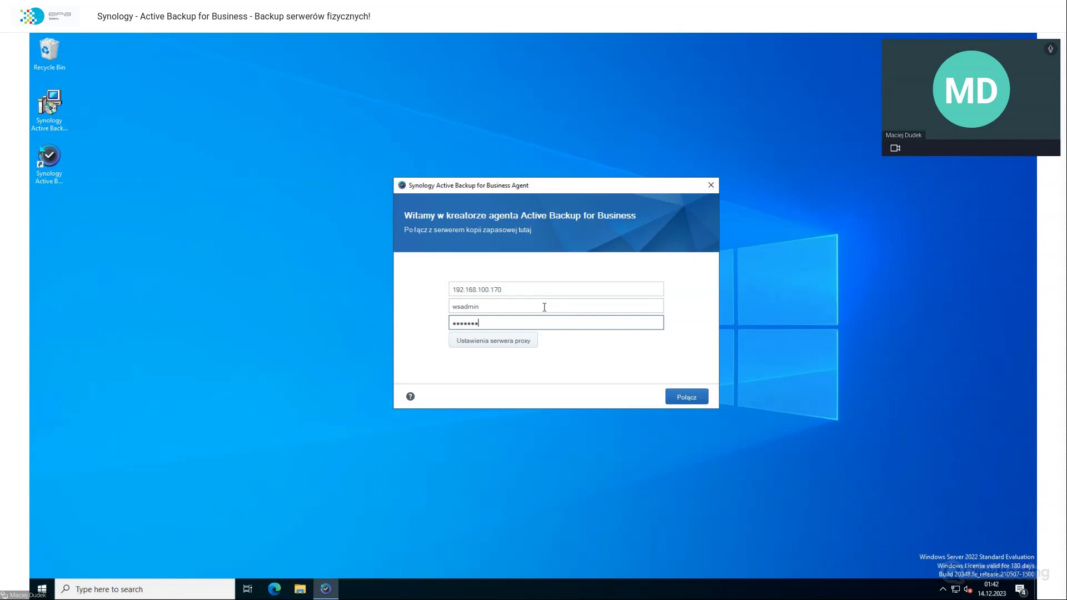
pyautogui.press('Return')
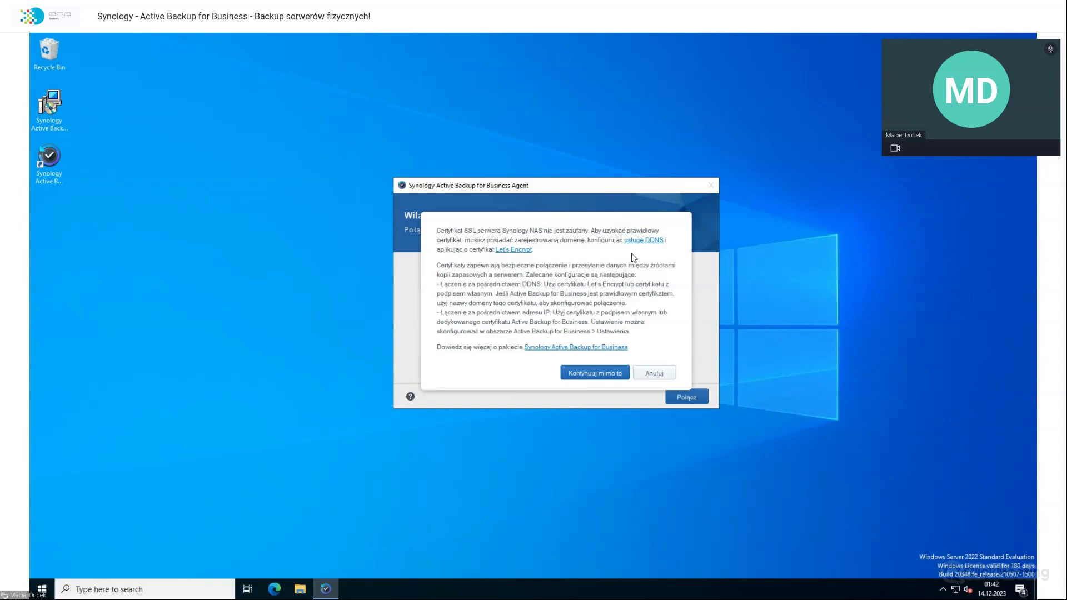
pyautogui.moveTo(615, 186); pyautogui.dragTo(572, 203)
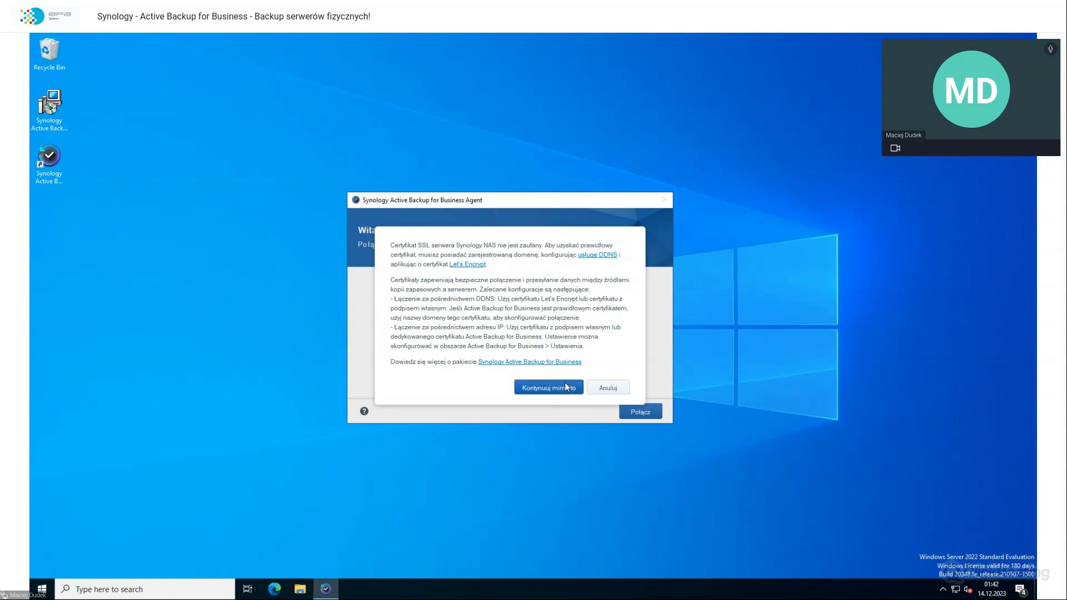
pyautogui.click(565, 383)
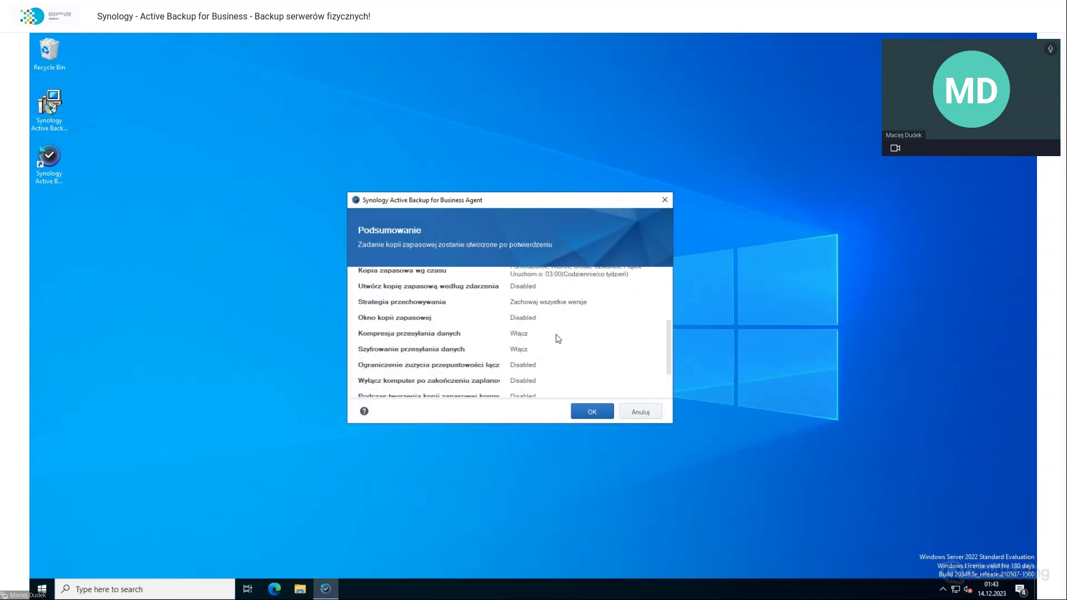
# Step: Review the full-device backup task summary, then minimize the remote desktop session
pyautogui.scroll(5, 558, 339)
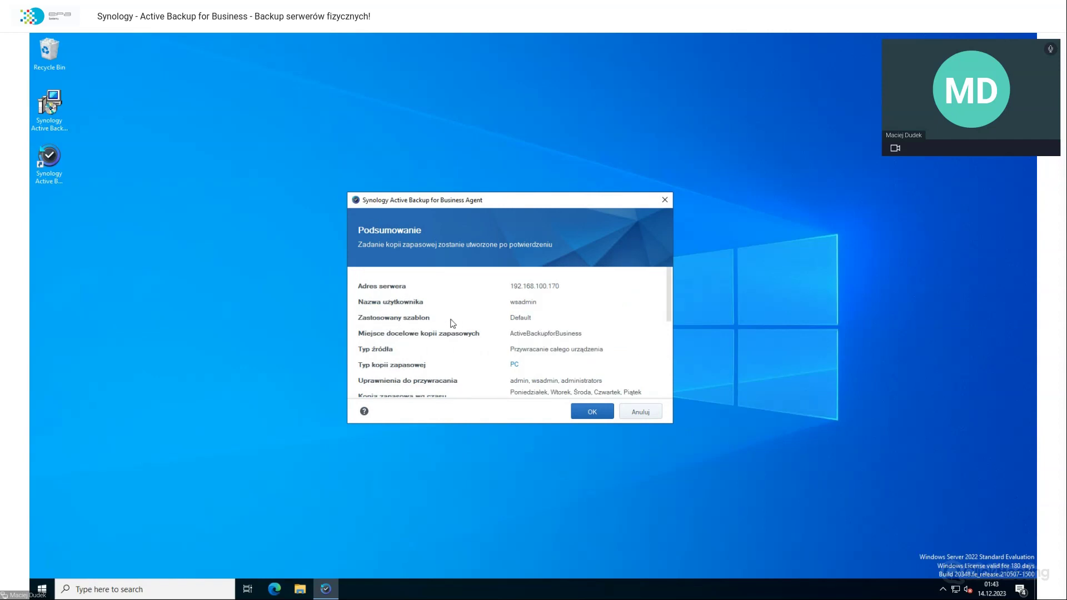
pyautogui.scroll(-4, 530, 326)
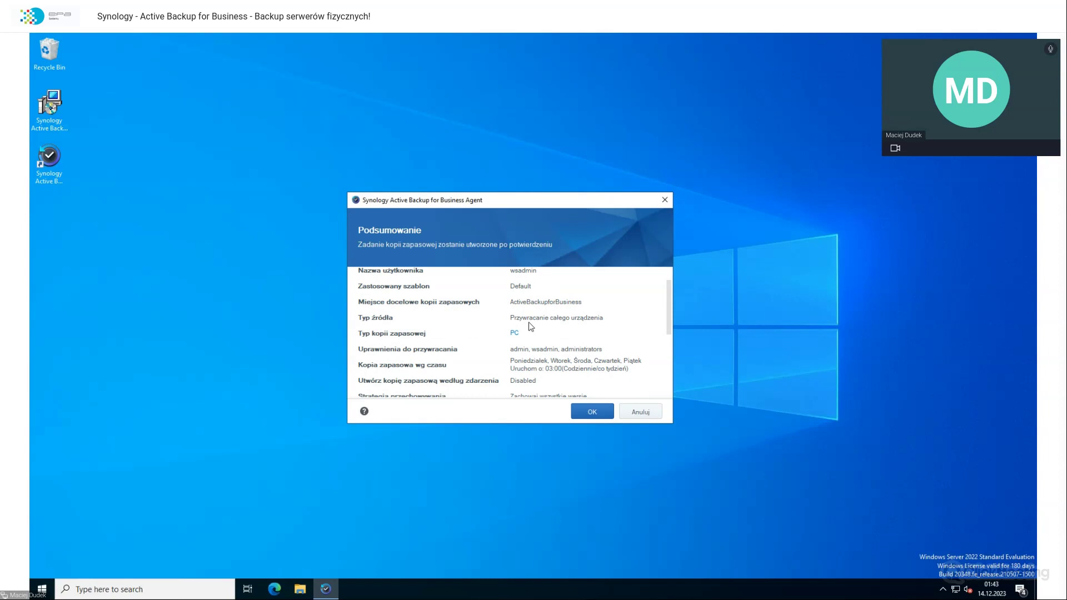
pyautogui.scroll(-3, 531, 326)
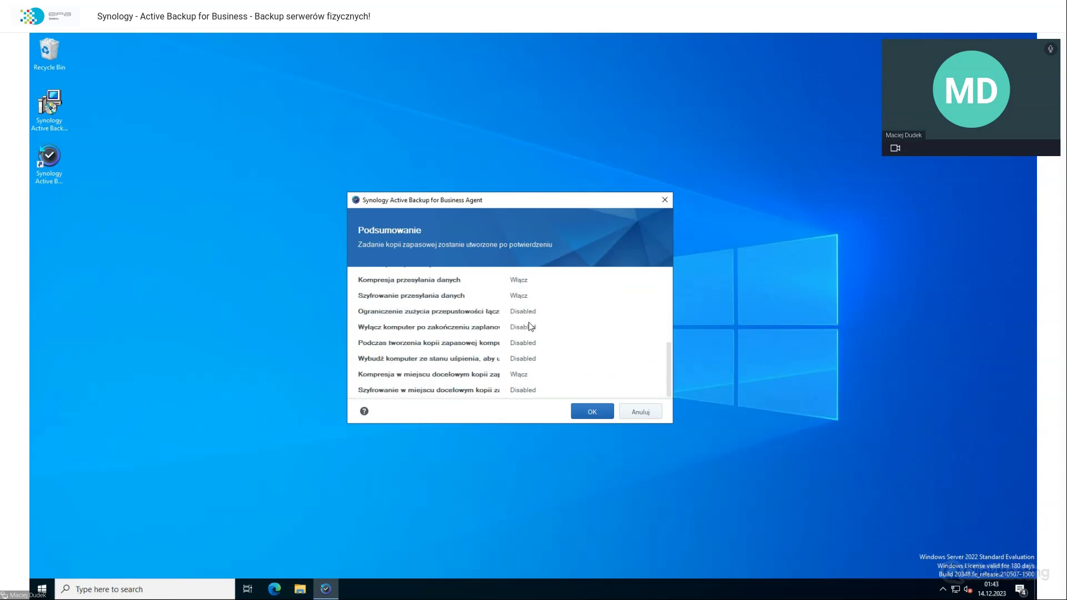
pyautogui.scroll(5, 529, 326)
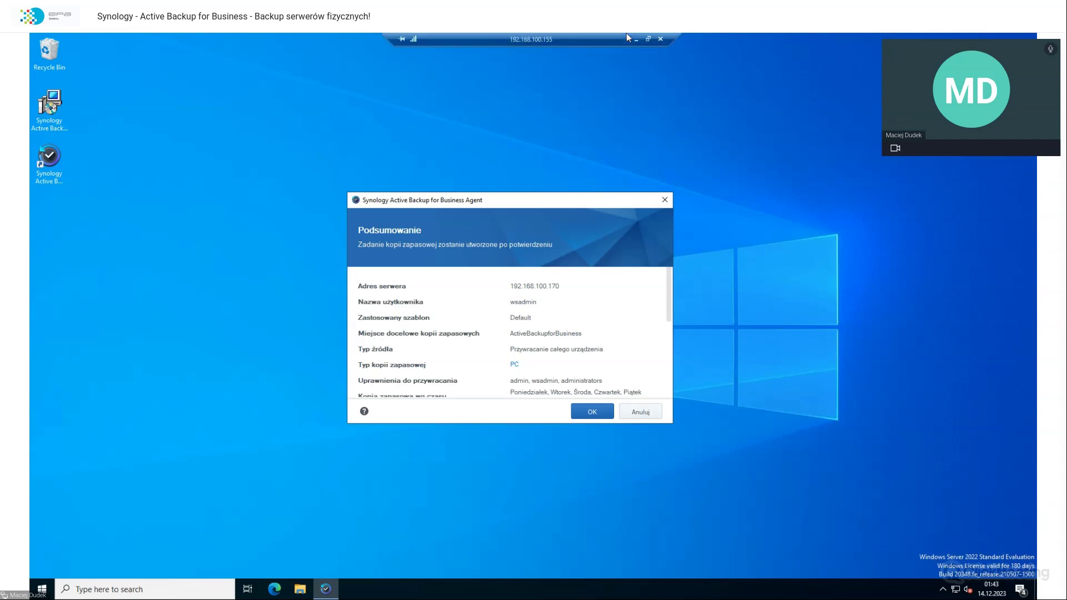
pyautogui.click(631, 39)
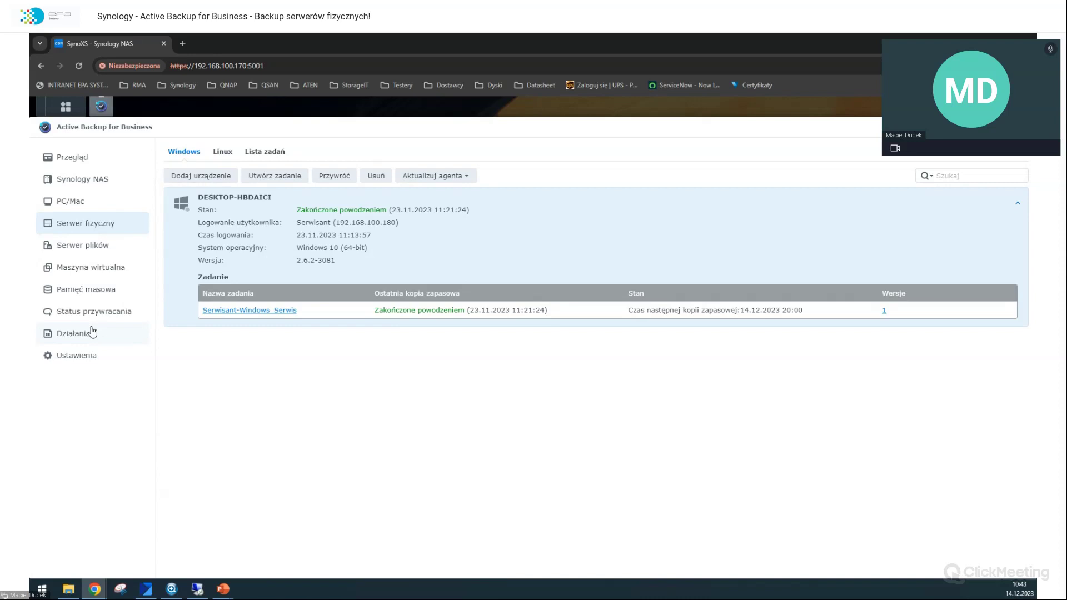
# Step: Look at the activity log and restore status, then go to template settings
pyautogui.click(92, 332)
pyautogui.click(96, 314)
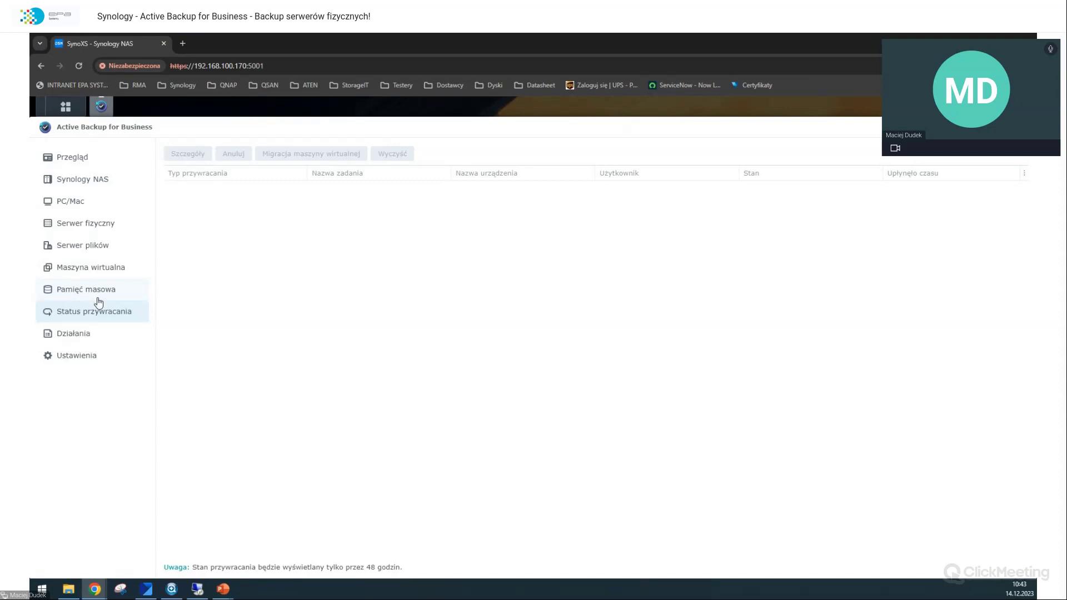
pyautogui.click(76, 355)
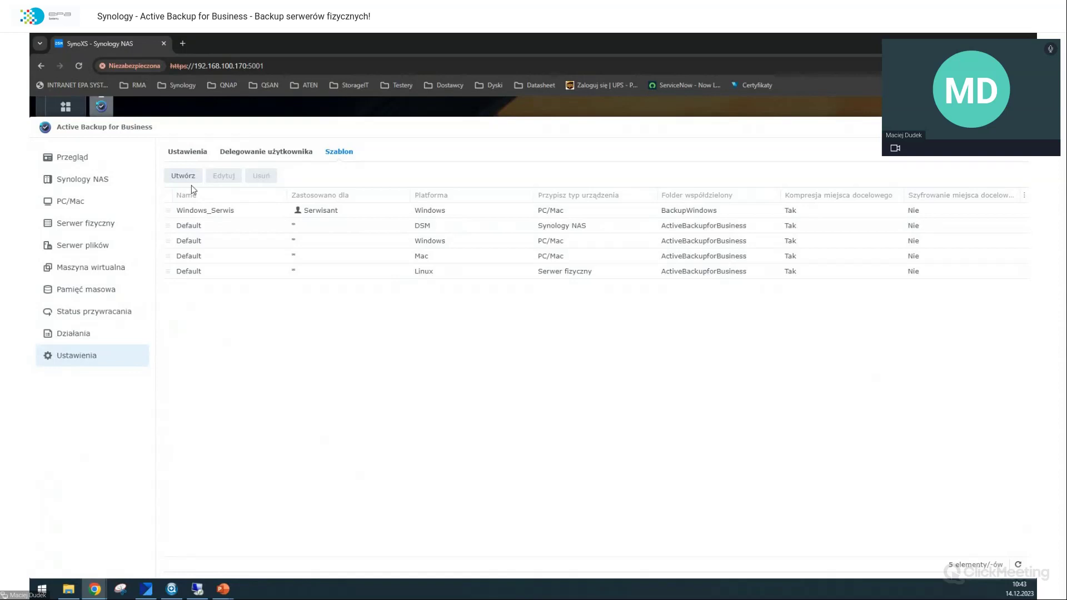
# Step: Draft a WS2022 template for the chosen user and physical servers, then close it unsaved
pyautogui.click(188, 177)
pyautogui.click(518, 265)
pyautogui.write('WS2022')
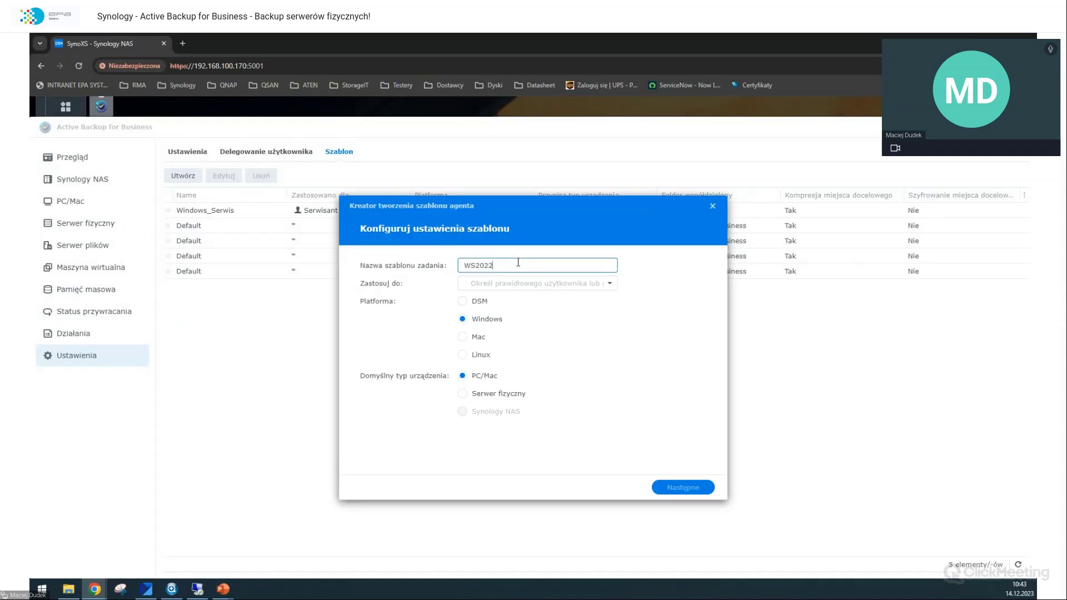
pyautogui.click(503, 285)
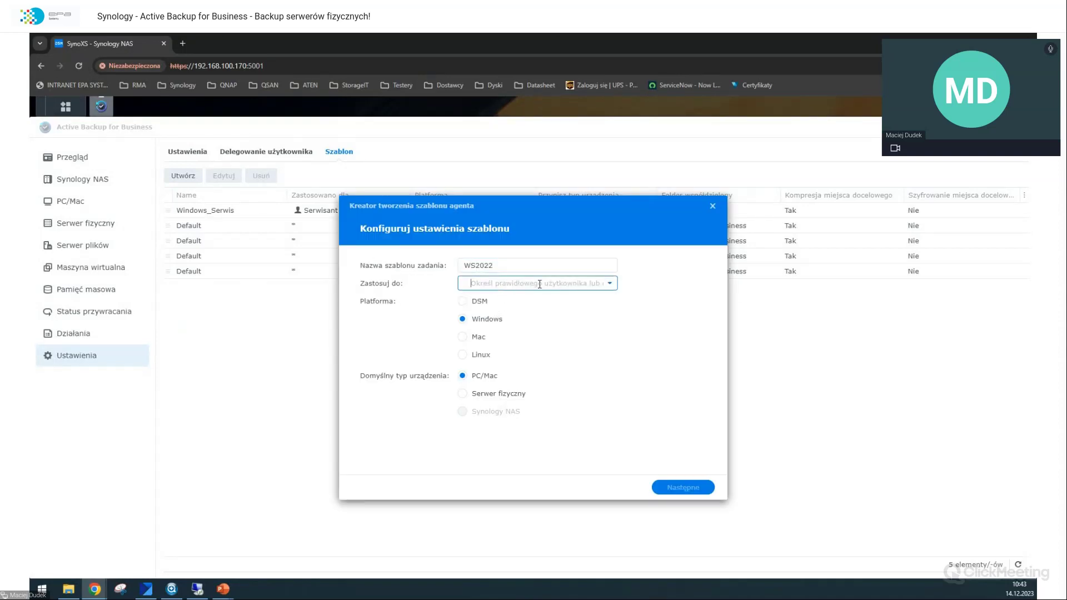
pyautogui.click(610, 284)
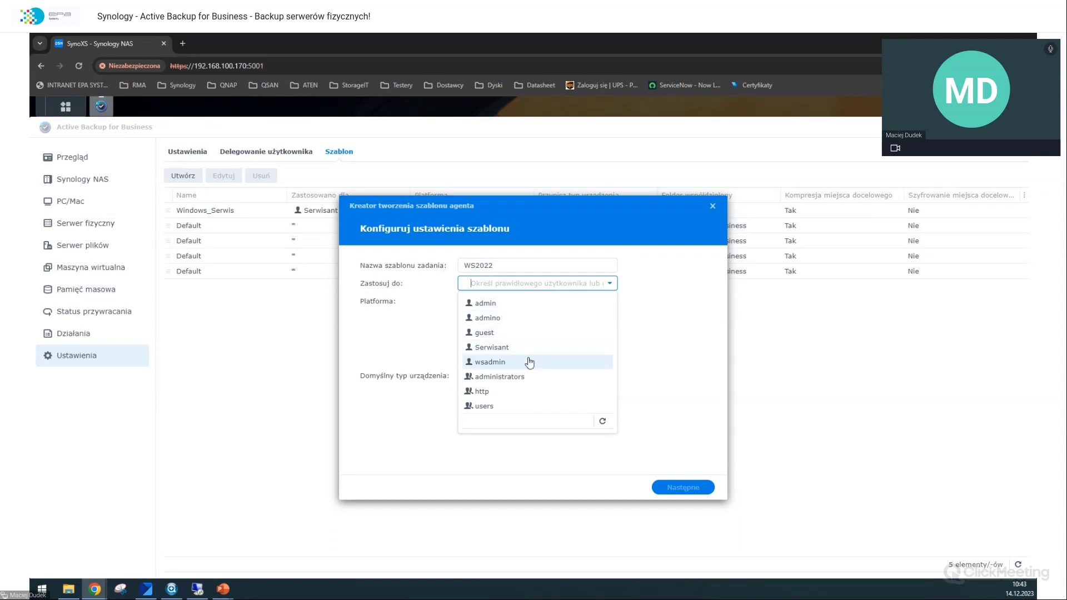
pyautogui.click(510, 363)
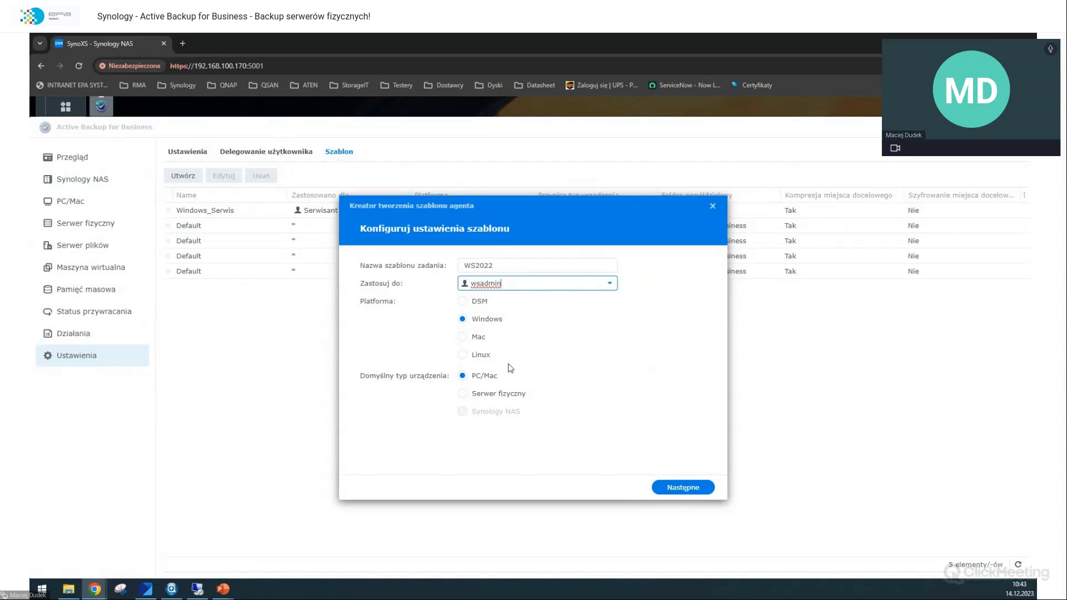
pyautogui.click(463, 394)
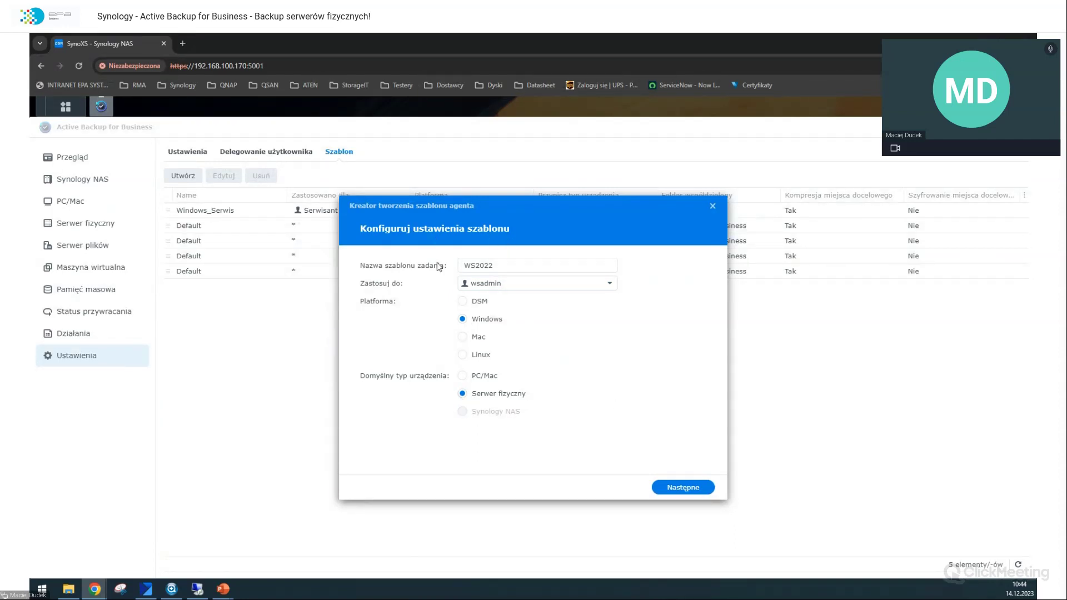
pyautogui.click(712, 206)
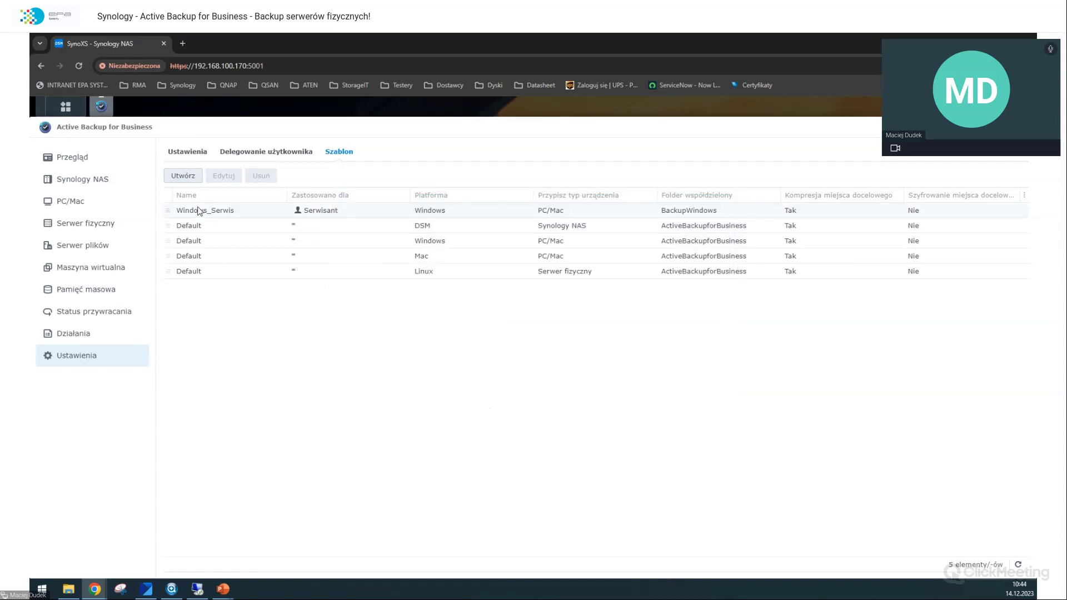
# Step: Confirm the agent setup summary on the server so it connects to the NAS
pyautogui.click(109, 202)
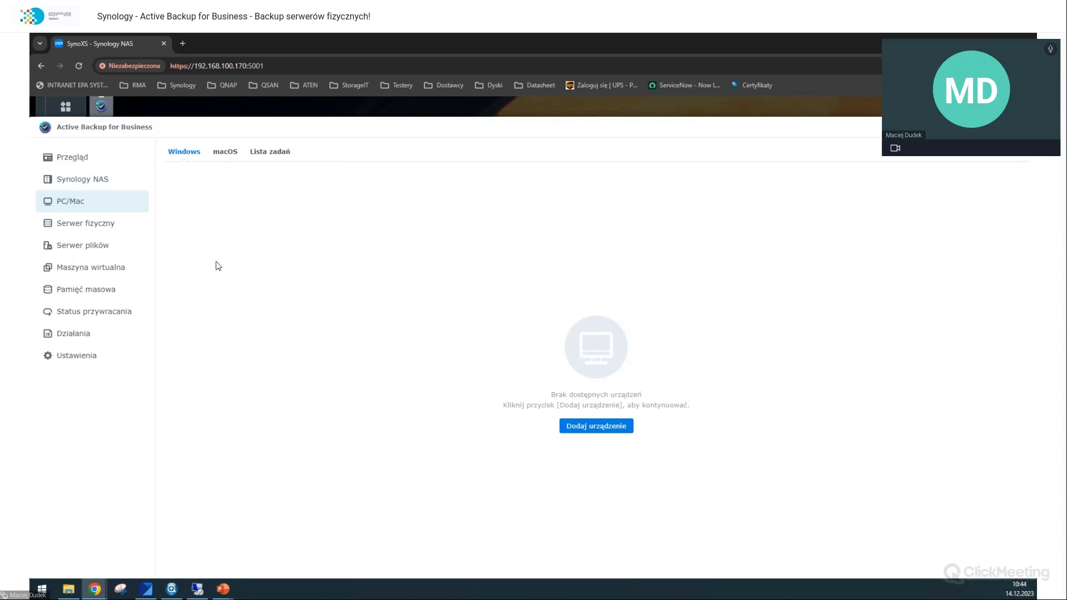
pyautogui.click(204, 590)
pyautogui.click(593, 412)
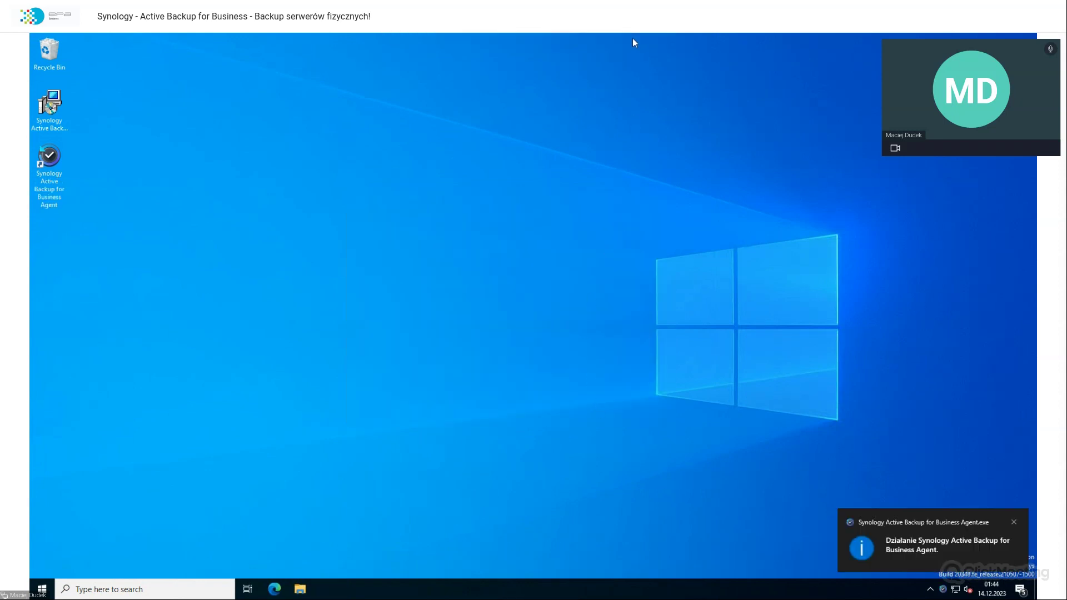
pyautogui.click(636, 40)
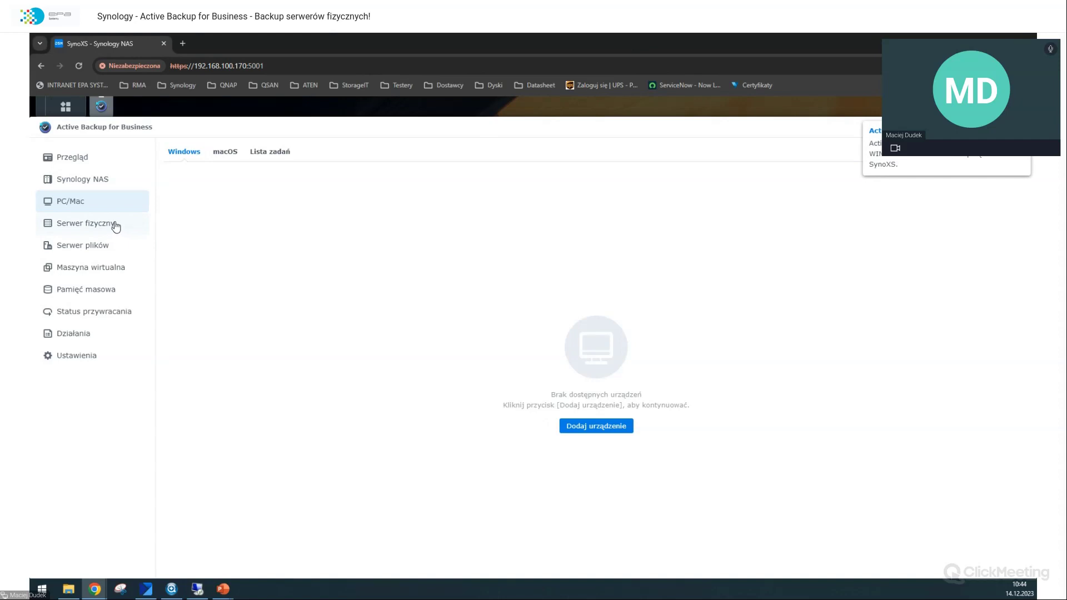
# Step: Remove the new WIN-00UO1PP8NB9 device from the PC/Mac list and return to the remote desktop
pyautogui.click(111, 226)
pyautogui.click(109, 207)
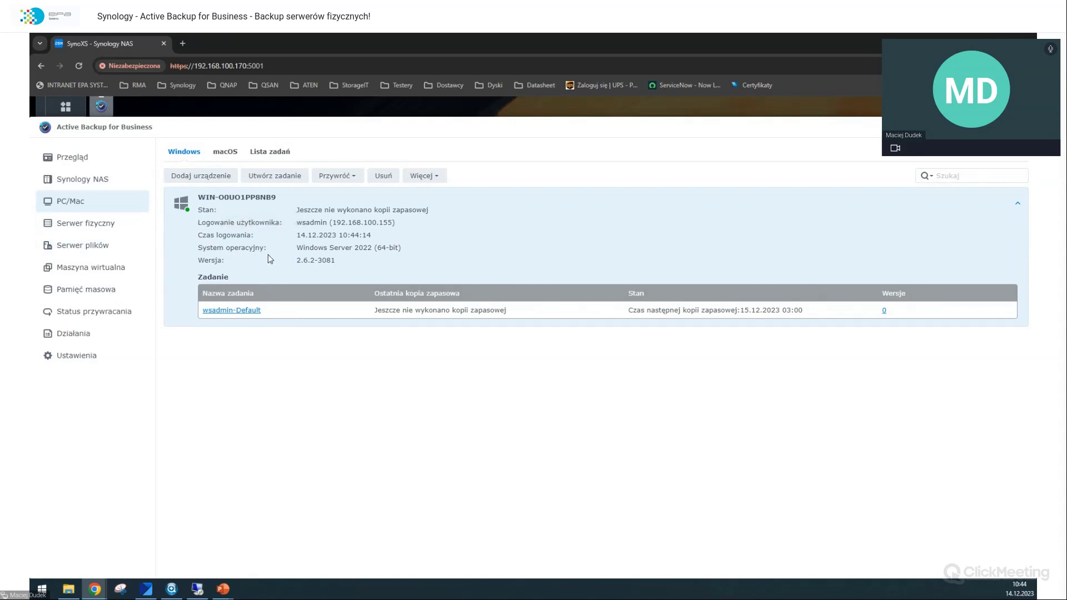
pyautogui.click(392, 178)
pyautogui.click(620, 372)
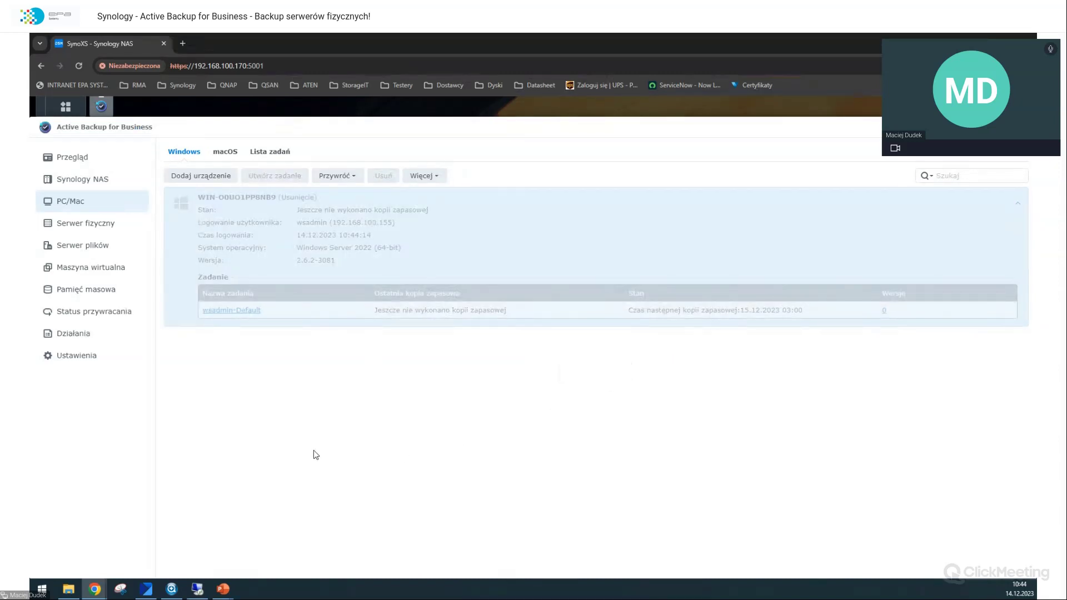
pyautogui.moveTo(205, 590)
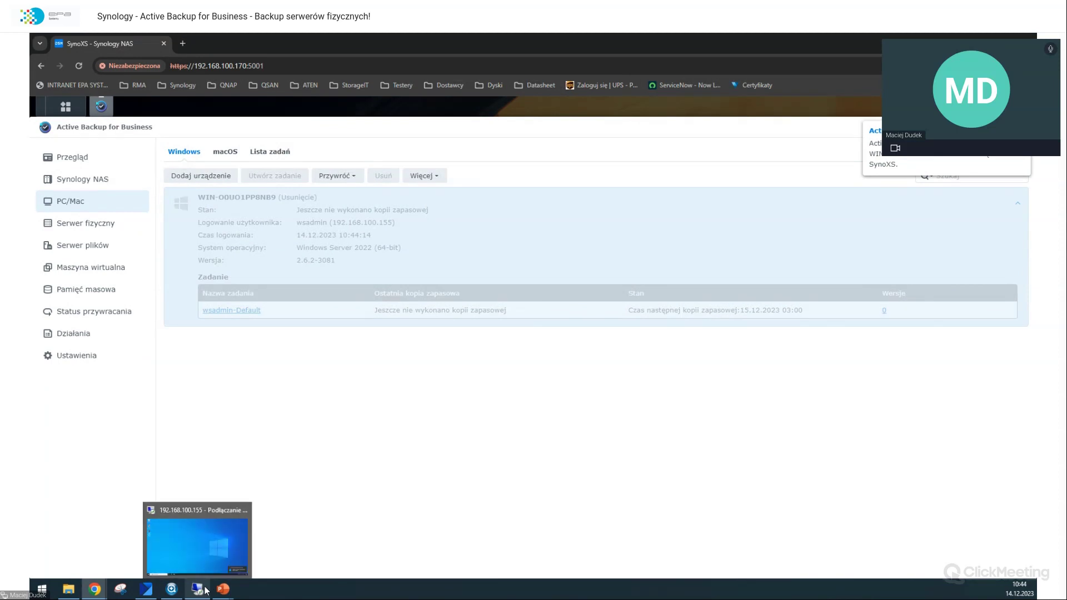
pyautogui.click(197, 542)
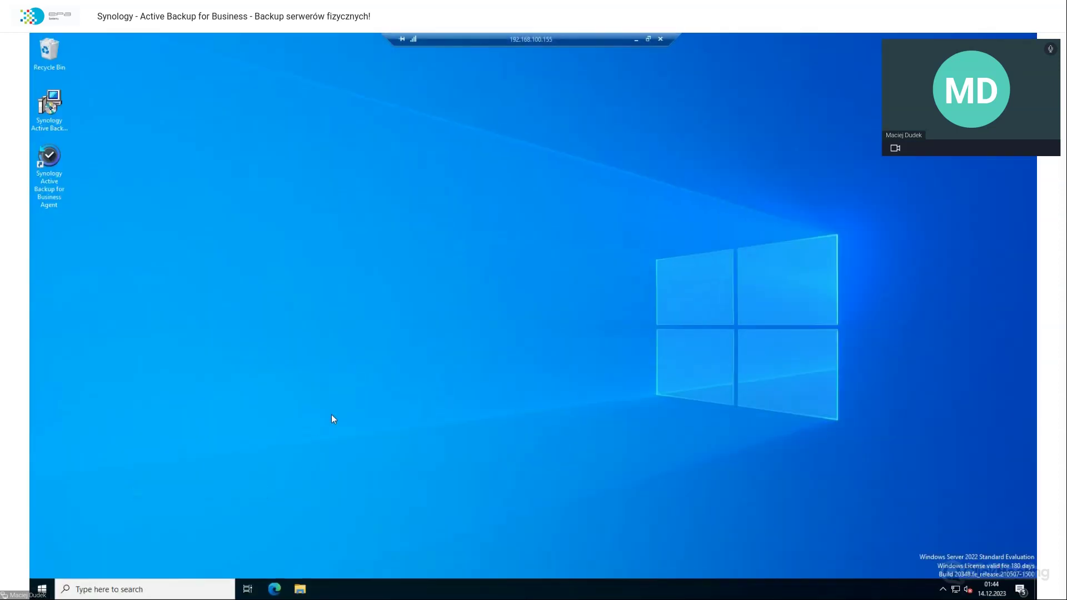
# Step: Log the agent out via Wylogowanie in its tray menu and dismiss the login prompt
pyautogui.click(941, 590)
pyautogui.click(932, 564)
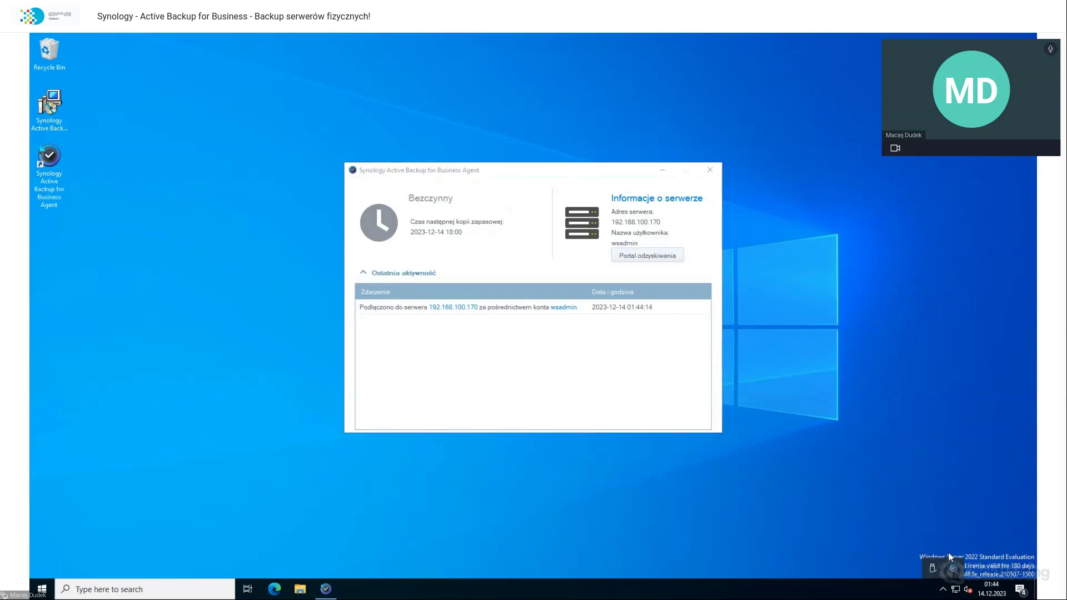
pyautogui.click(710, 169)
pyautogui.click(955, 570)
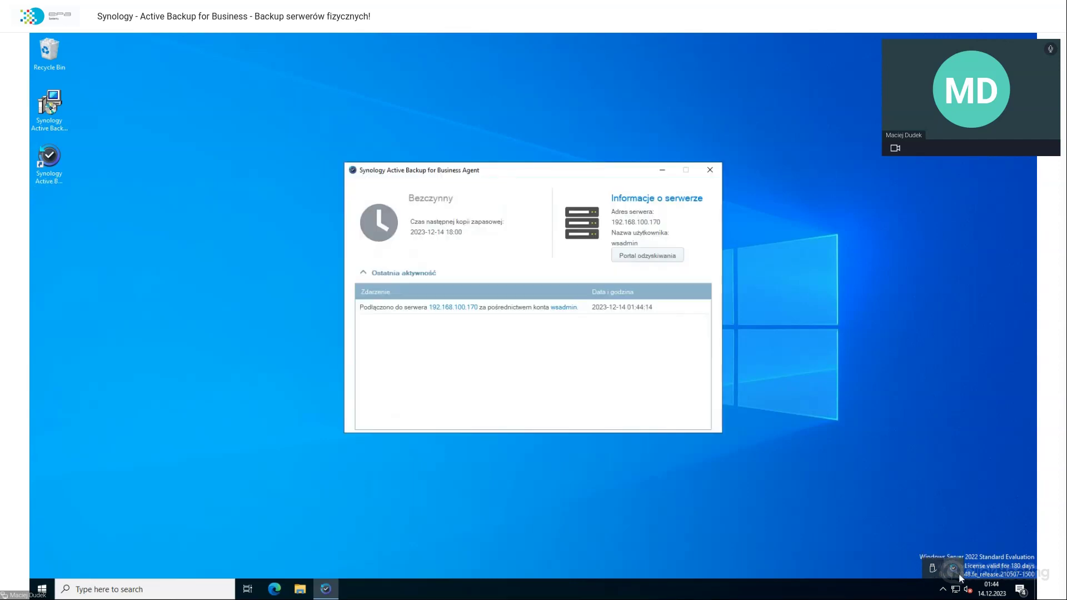
pyautogui.click(953, 572)
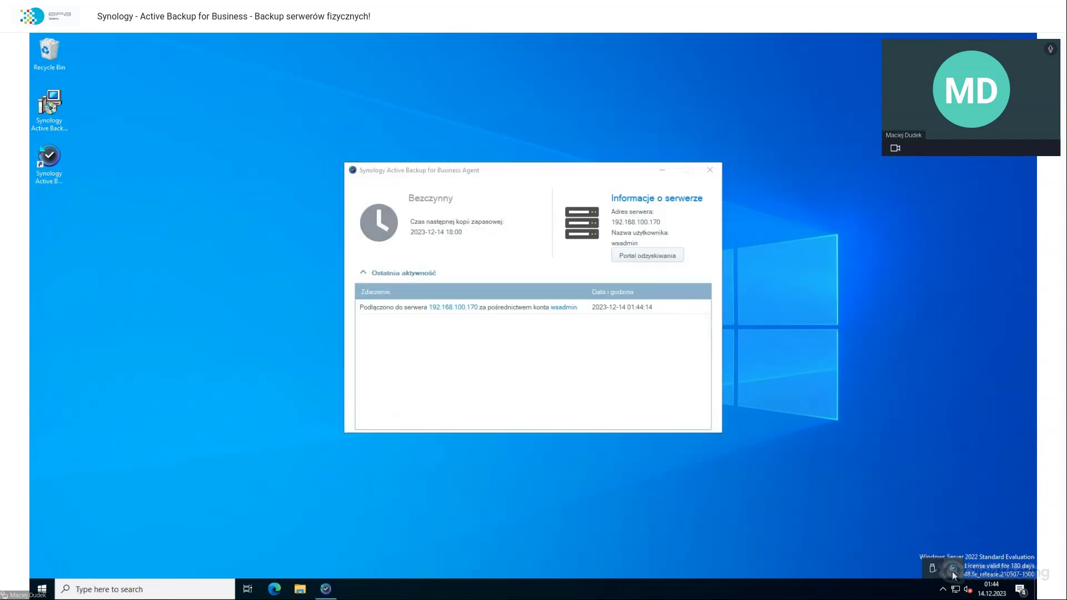
pyautogui.rightClick(953, 573)
pyautogui.click(952, 528)
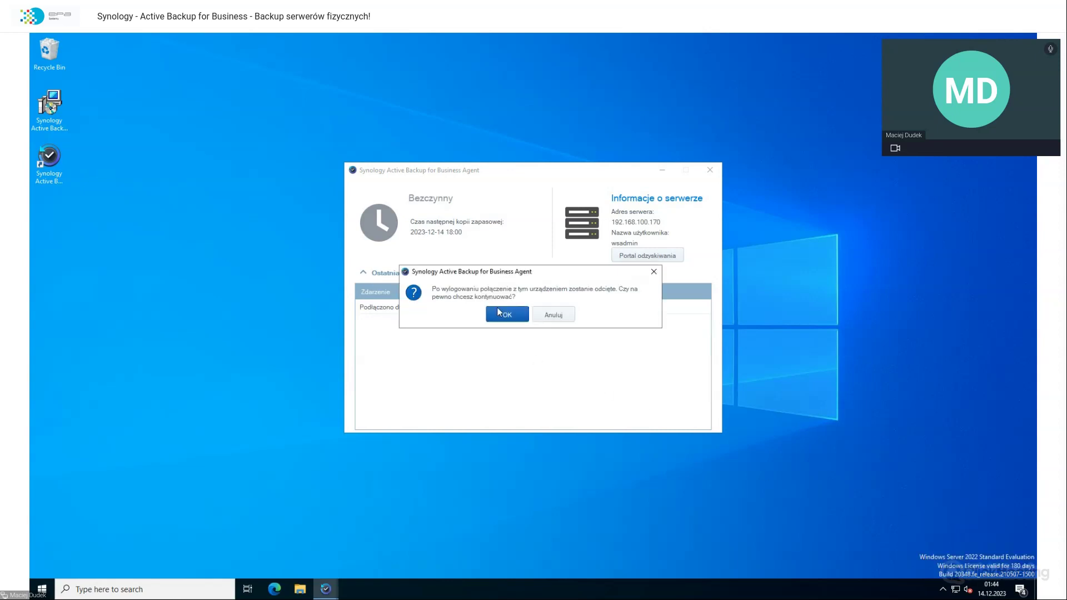
pyautogui.click(497, 309)
pyautogui.click(639, 343)
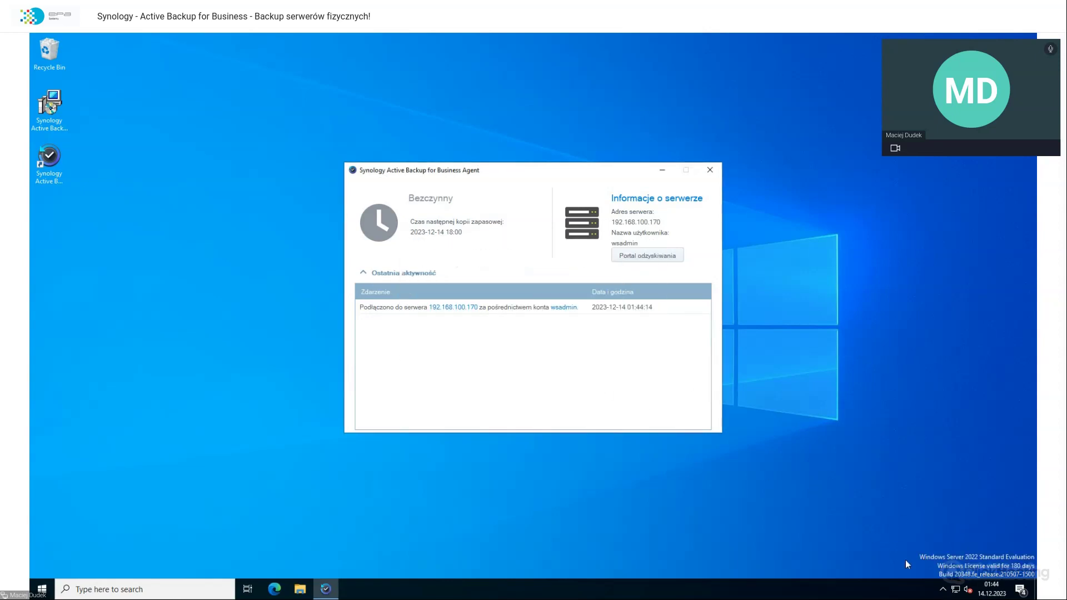
# Step: Log the agent out again and enter the wsadmin username and a password
pyautogui.click(943, 589)
pyautogui.rightClick(953, 569)
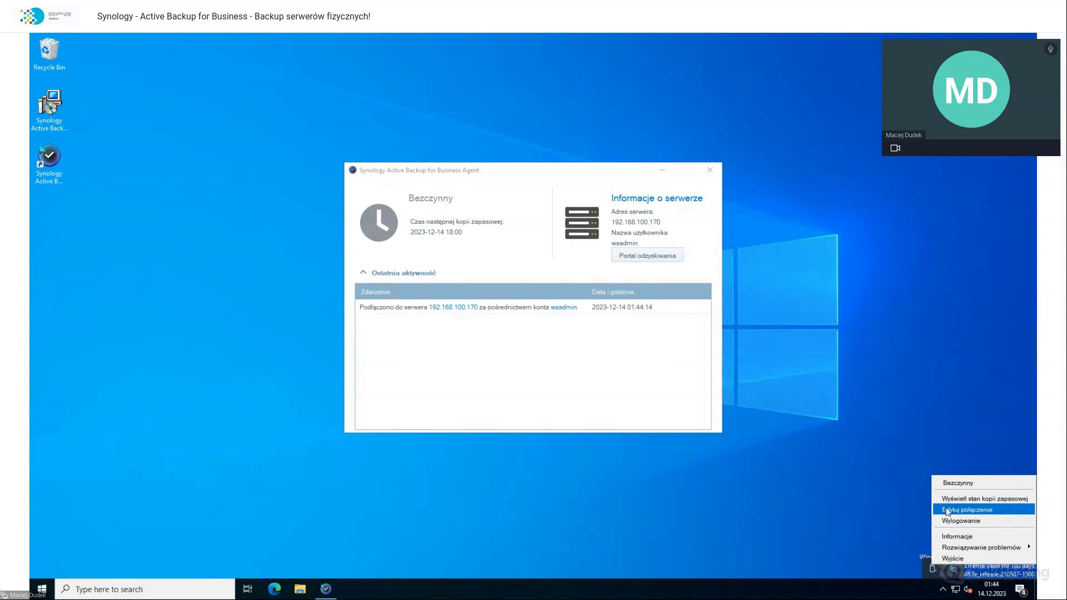
pyautogui.click(949, 521)
pyautogui.click(502, 313)
pyautogui.write('wsadmin')
pyautogui.press('Tab')
pyautogui.write('*****')
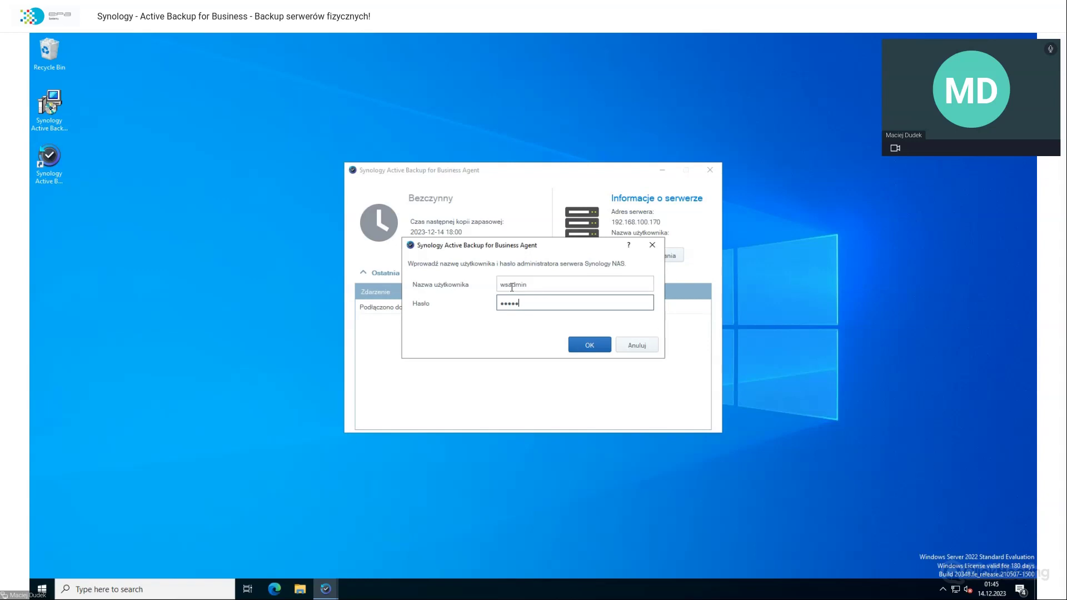
# Step: Change the username to 'admino', enter its password, and submit the login
pyautogui.doubleClick(512, 284)
pyautogui.write('admino')
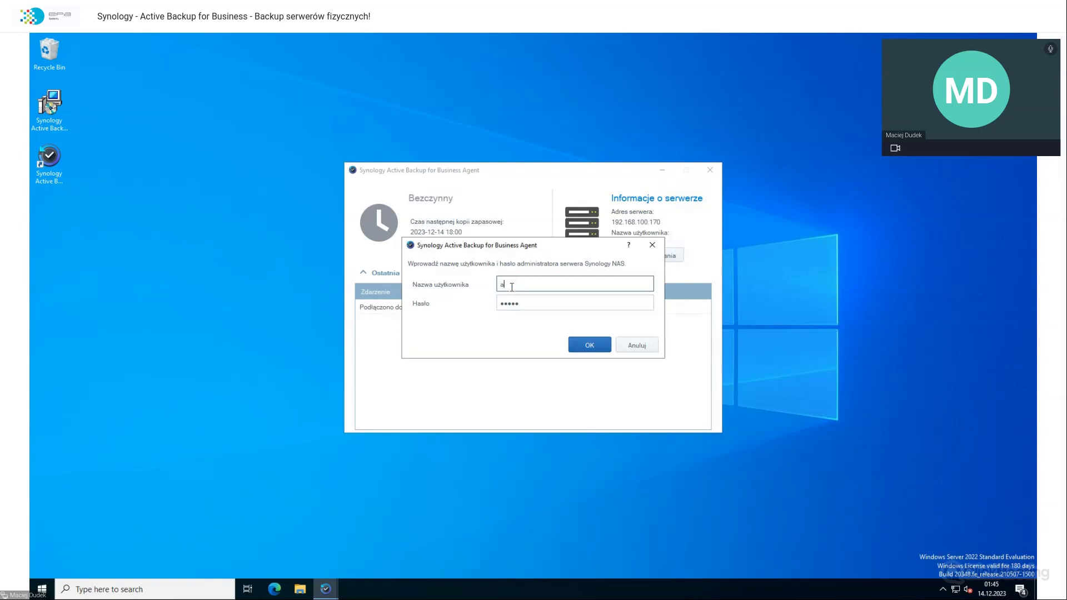
pyautogui.press('Tab')
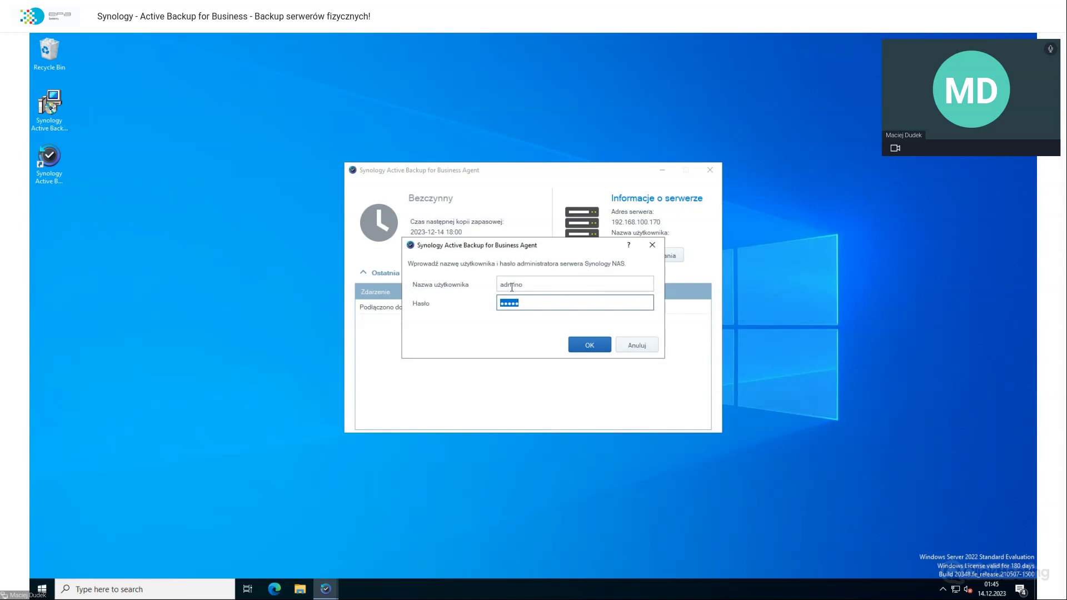
pyautogui.write('admin1234')
pyautogui.press('Return')
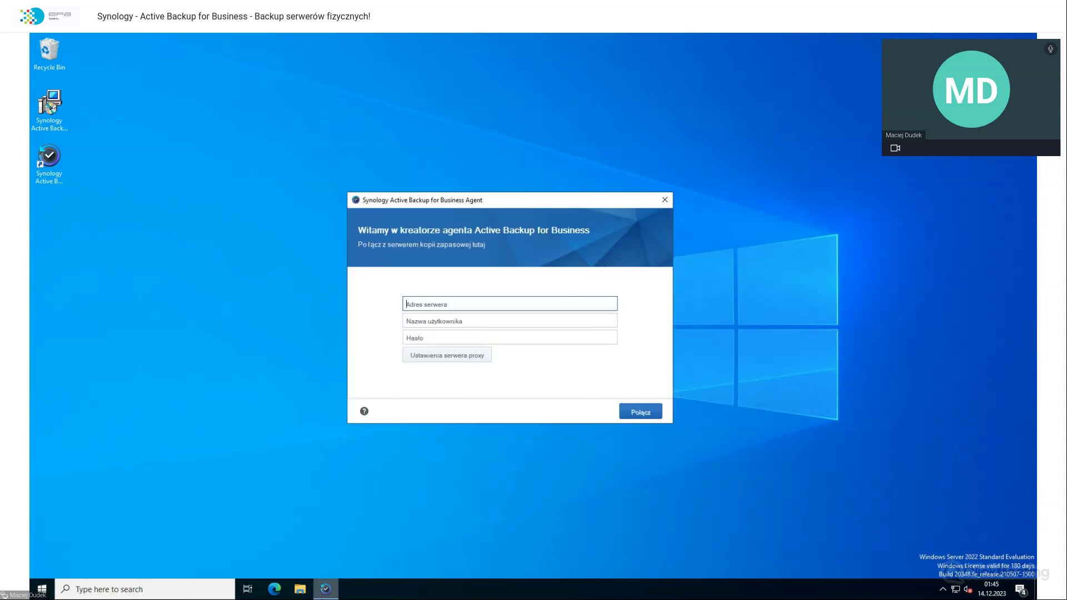
pyautogui.moveTo(677, 34)
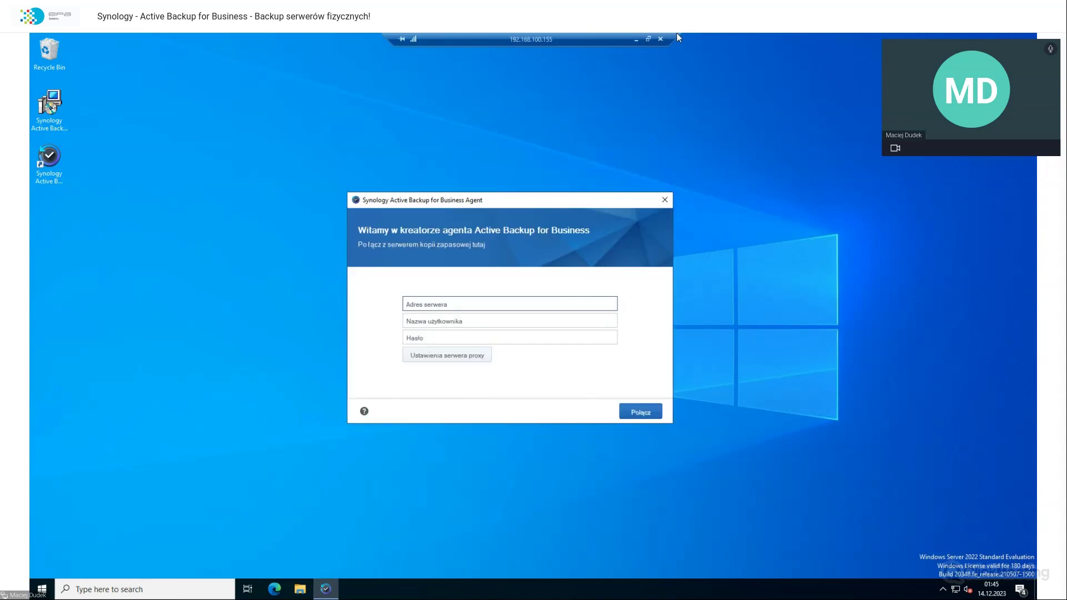
# Step: Create agent template 'WS2022' defaulting to Serwer fizyczny and advance to its backup task page
pyautogui.click(636, 38)
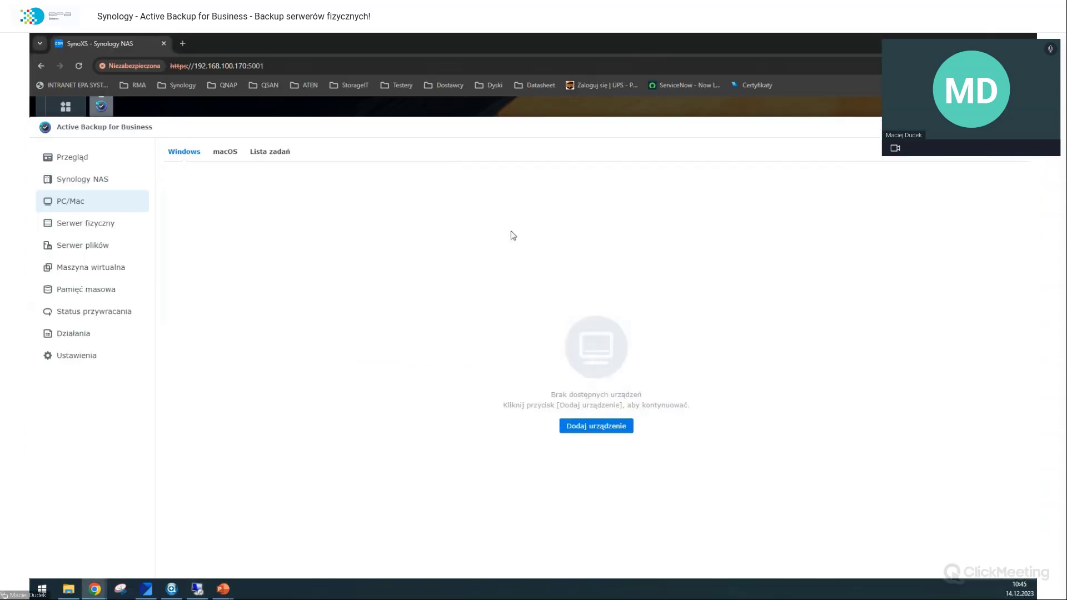
pyautogui.click(73, 355)
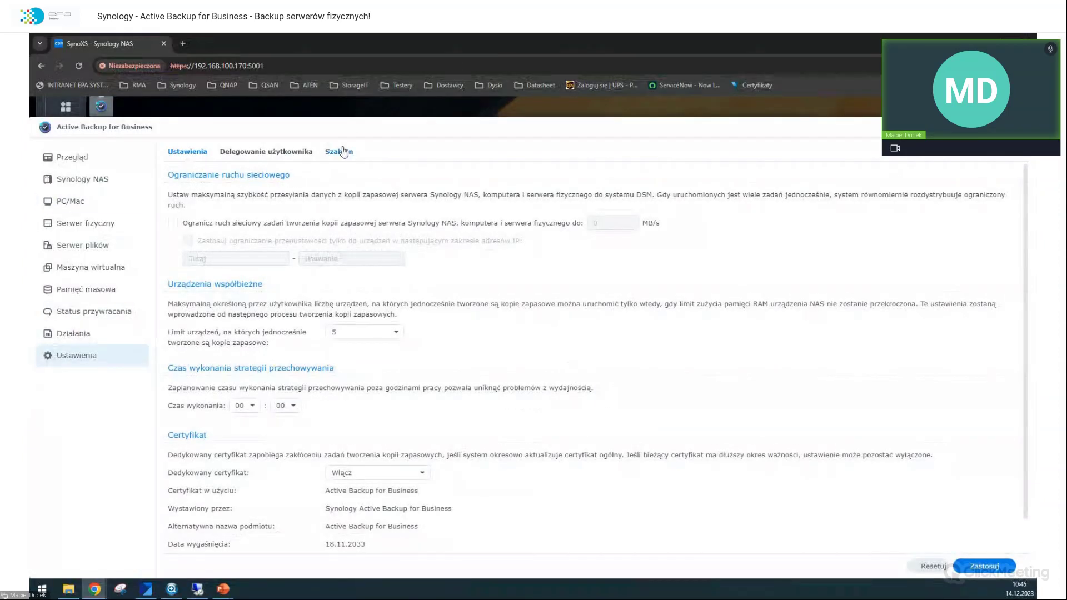
pyautogui.click(342, 152)
pyautogui.click(183, 176)
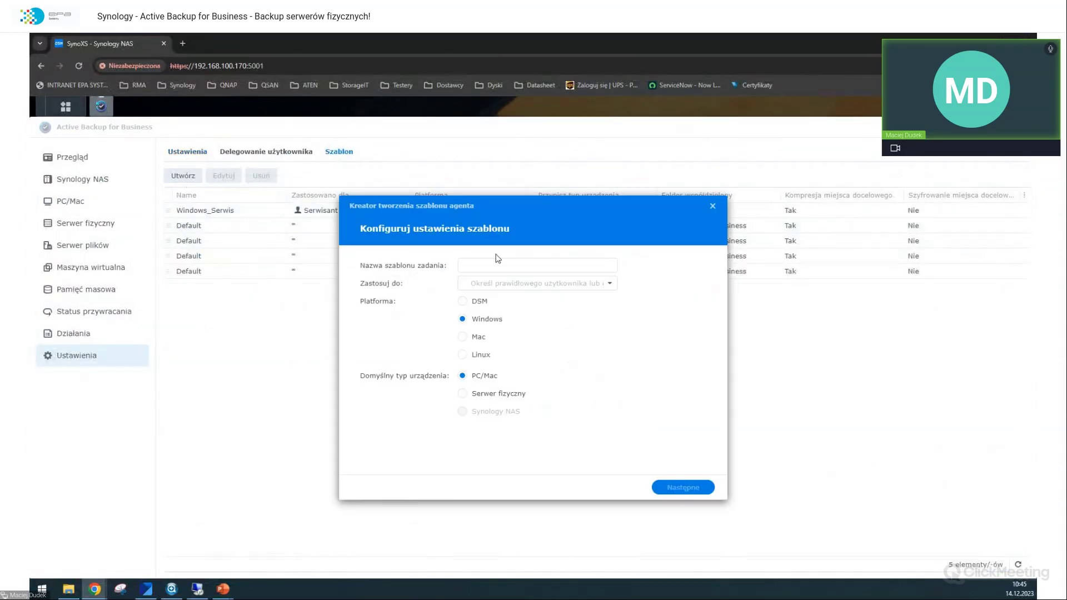
pyautogui.click(517, 262)
pyautogui.write('WS2022')
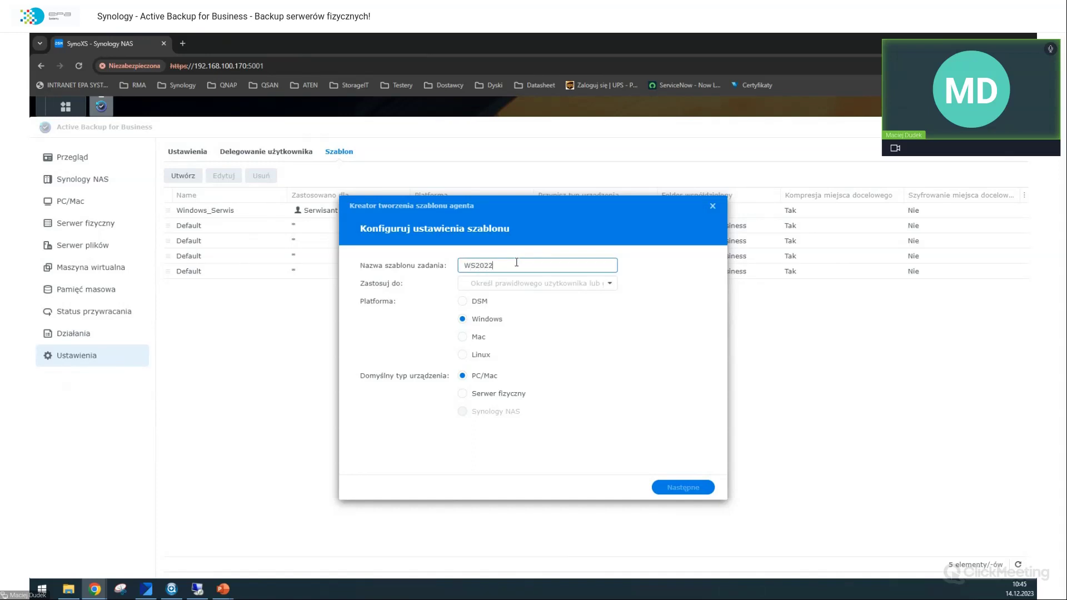
pyautogui.click(462, 394)
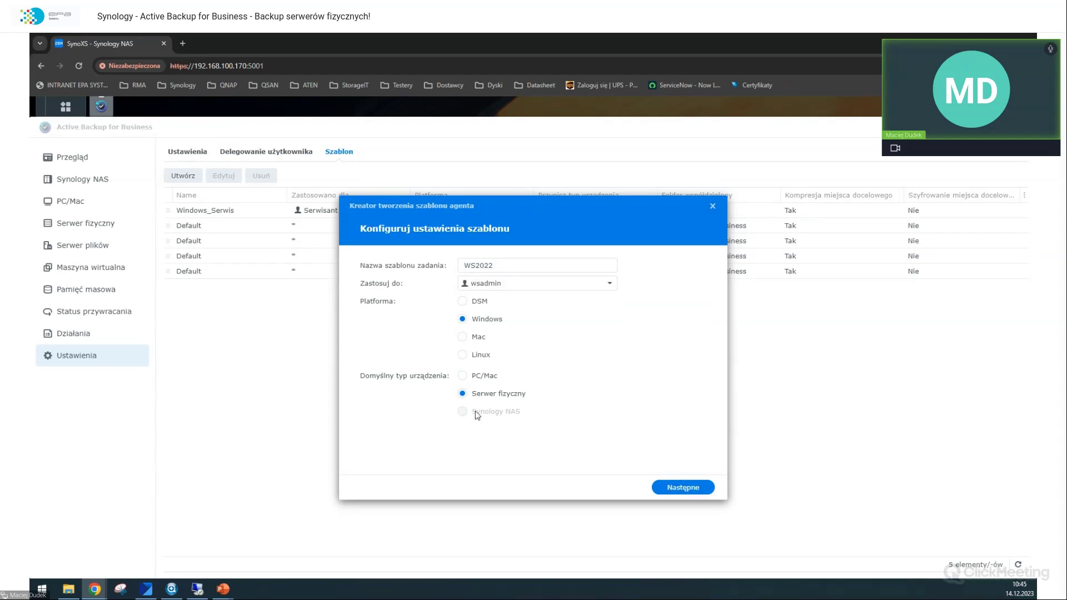
pyautogui.press('Return')
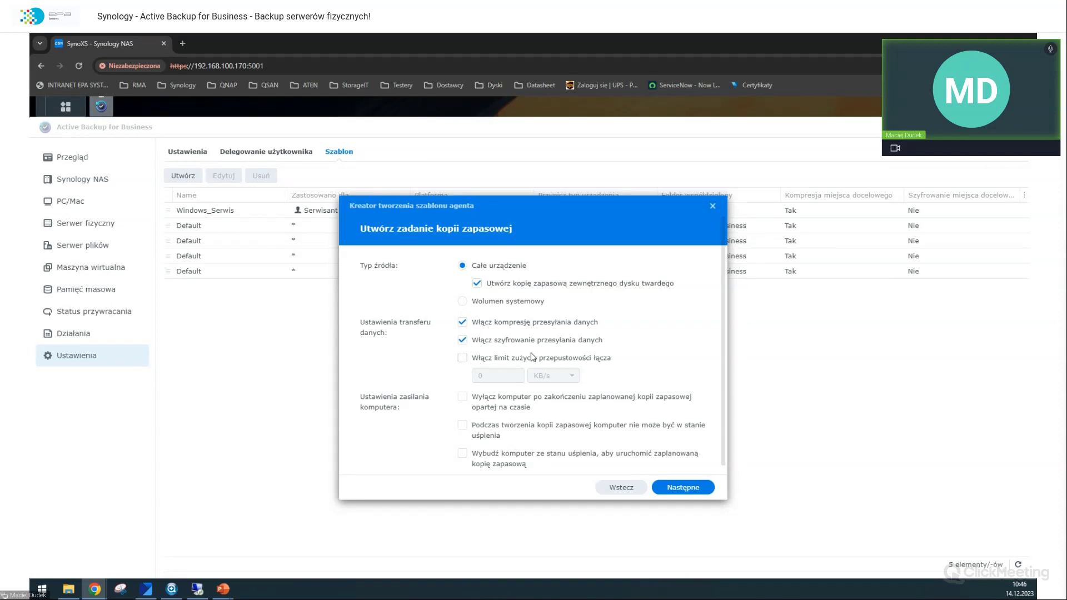
# Step: Turn off shutdown after backup and leave the bandwidth limit disabled
pyautogui.scroll(-1, 533, 357)
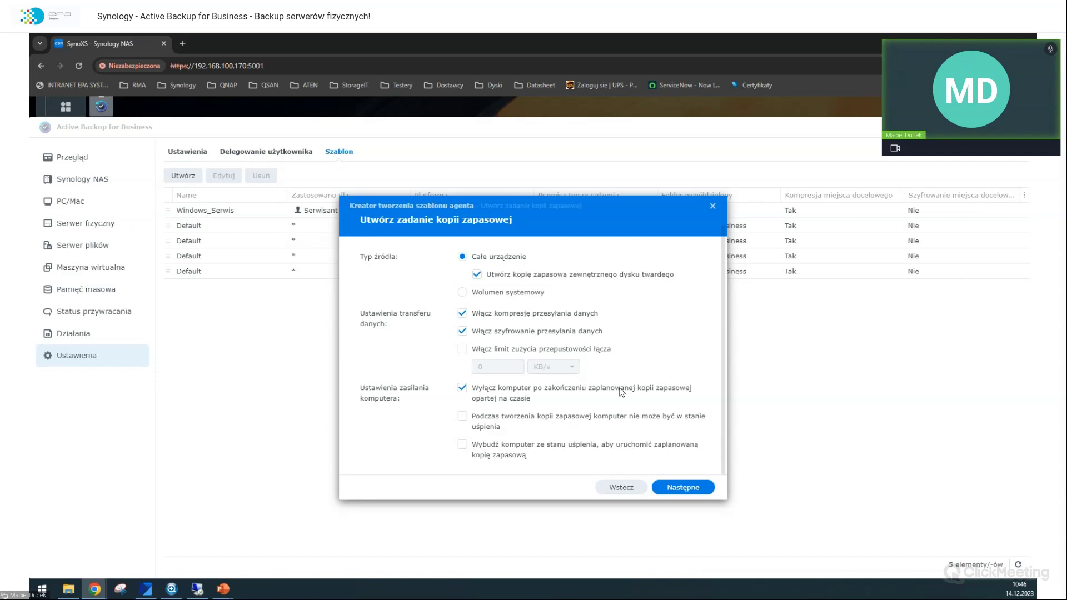
pyautogui.scroll(1, 621, 392)
pyautogui.click(629, 407)
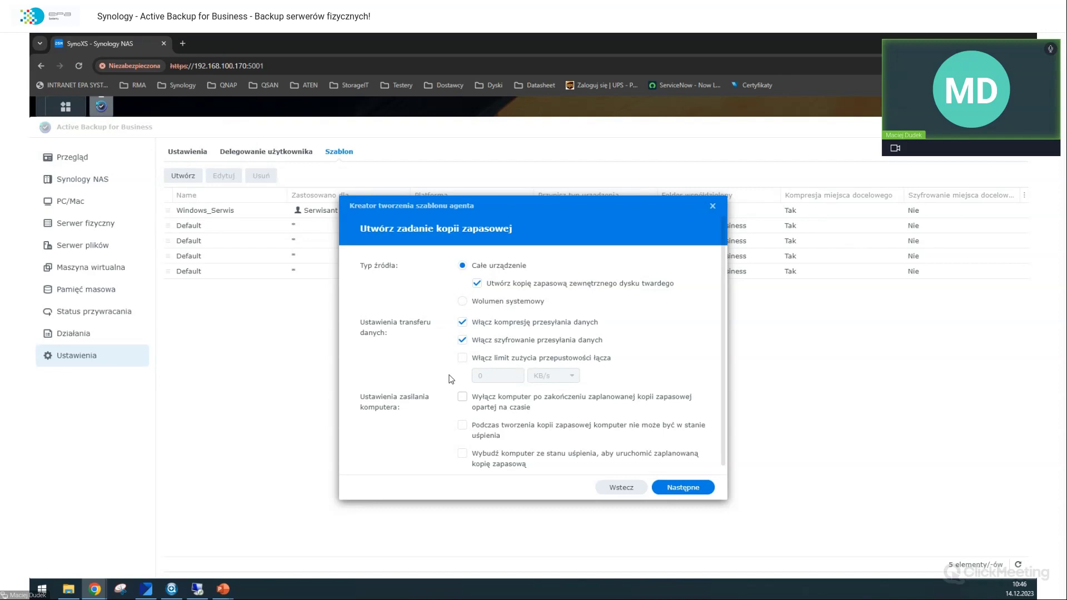
pyautogui.click(511, 360)
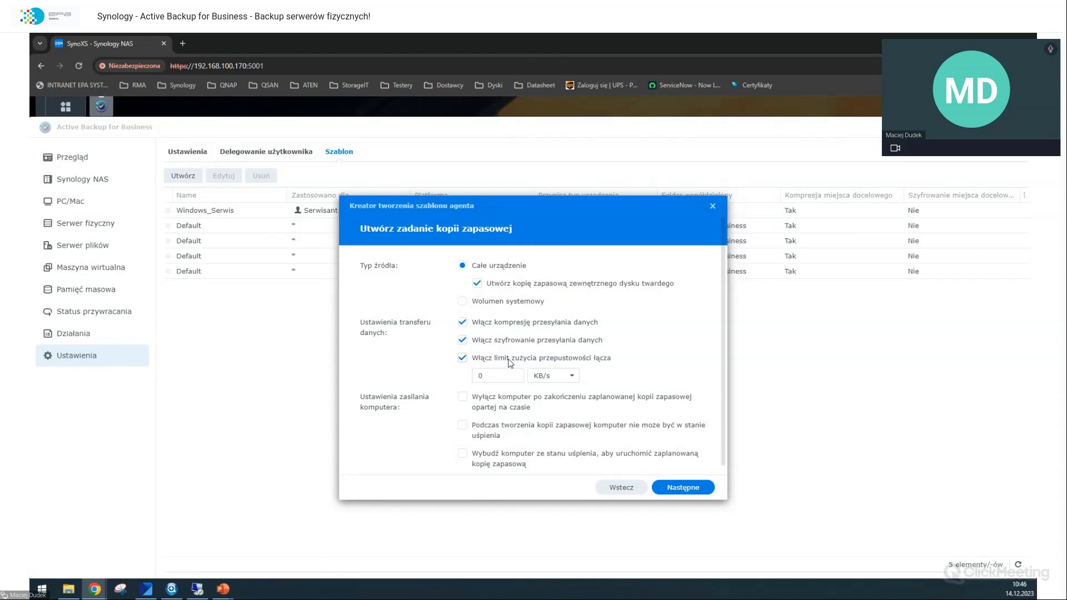
pyautogui.click(510, 360)
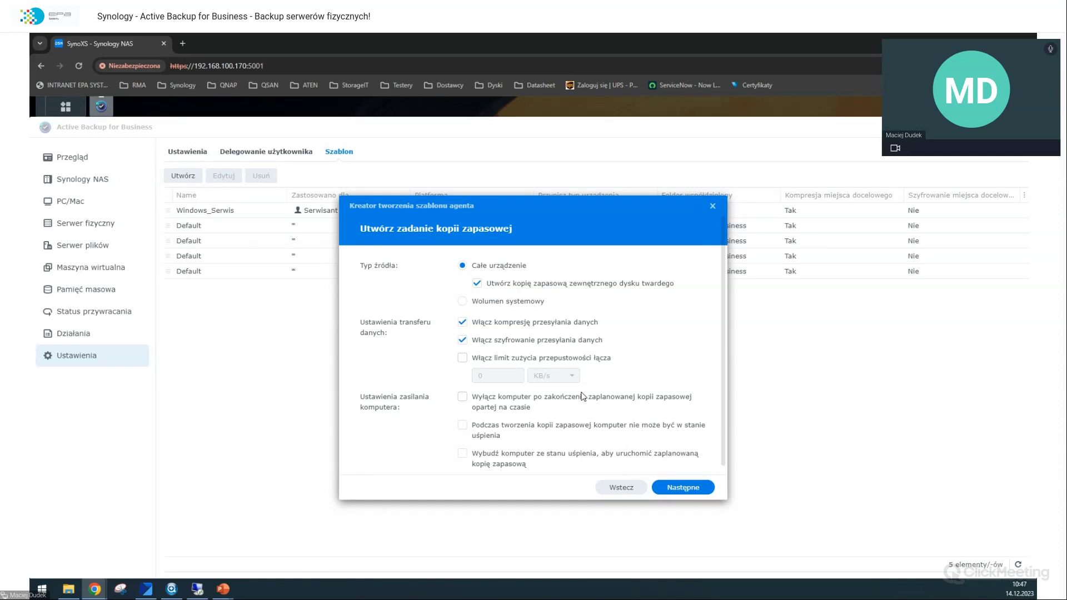
pyautogui.click(680, 489)
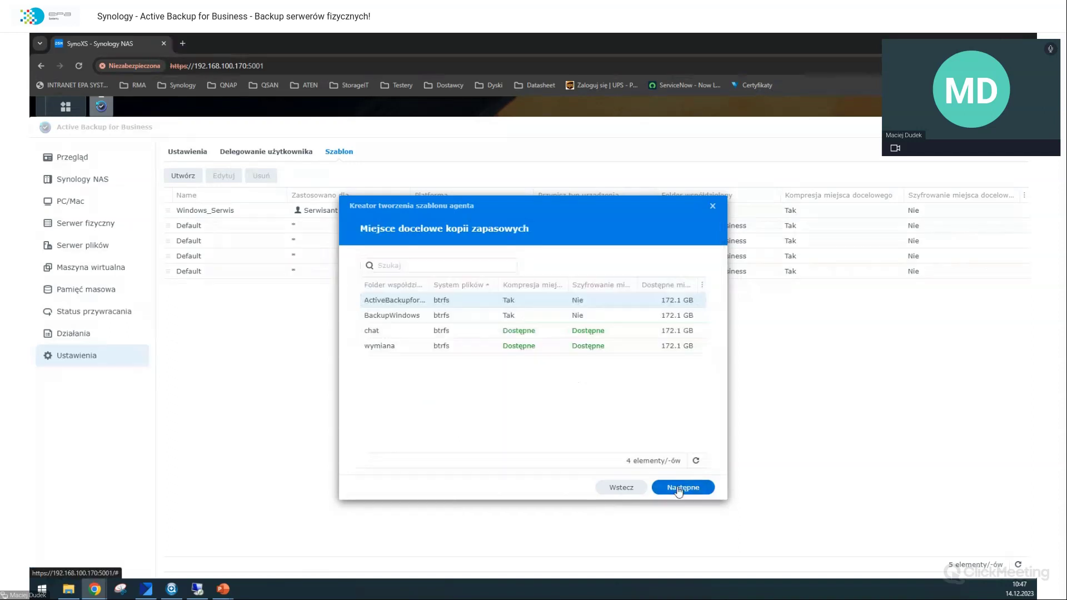
# Step: Choose the backup destination shared folder, widening the folder-name column, and confirm it
pyautogui.click(493, 315)
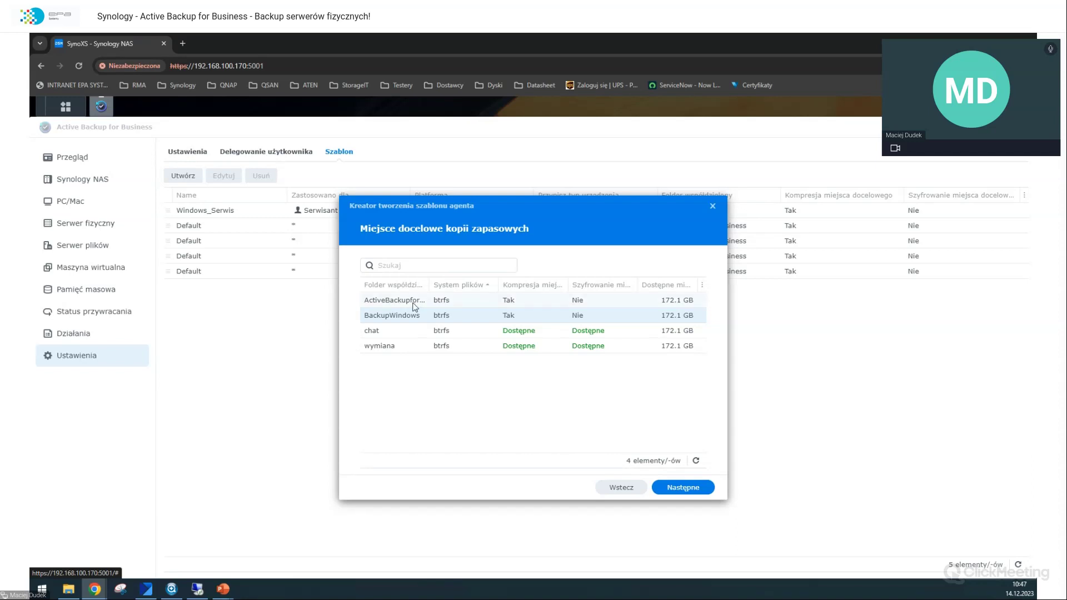
pyautogui.moveTo(428, 285)
pyautogui.mouseDown()
pyautogui.moveTo(449, 285)
pyautogui.moveTo(432, 287)
pyautogui.mouseUp()
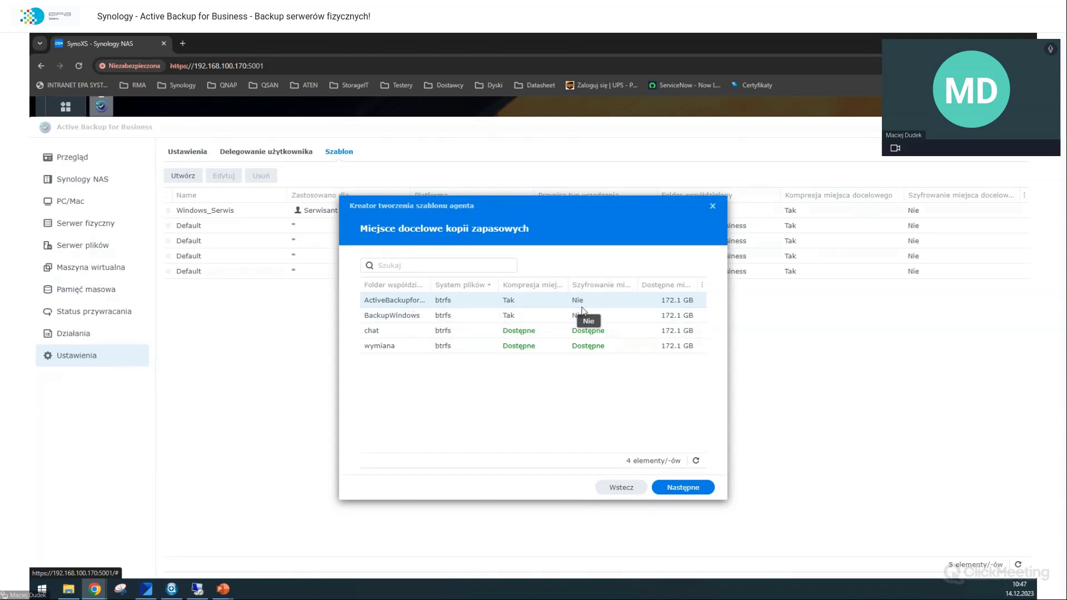
pyautogui.click(669, 488)
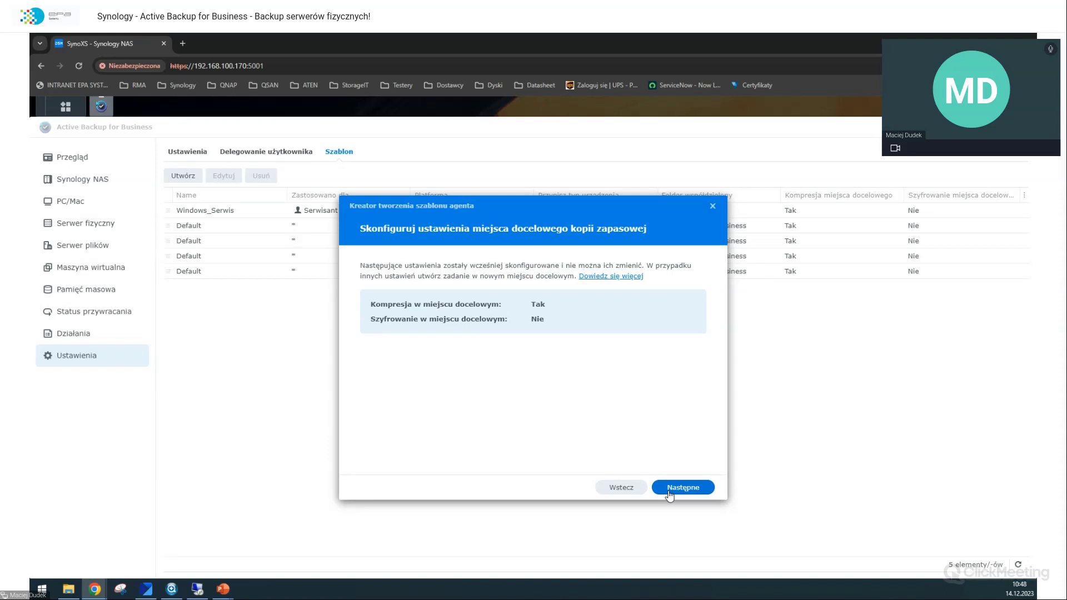
# Step: Accept the fixed destination settings (compression Tak, encryption Nie) and move to advanced settings
pyautogui.click(670, 489)
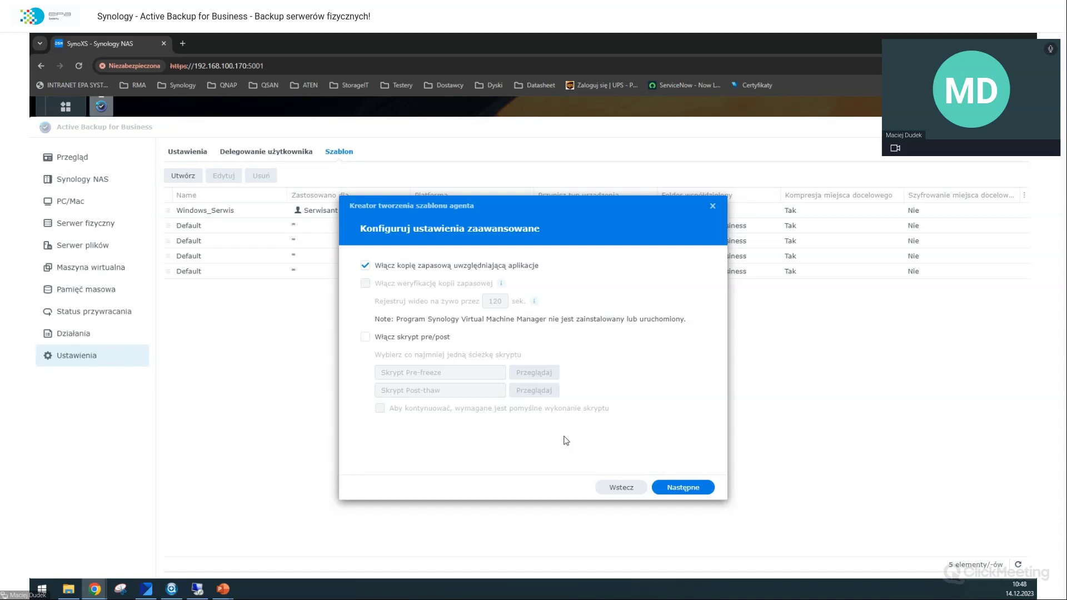
# Step: Leave pre/post scripts disabled and continue to the backup schedule
pyautogui.click(429, 338)
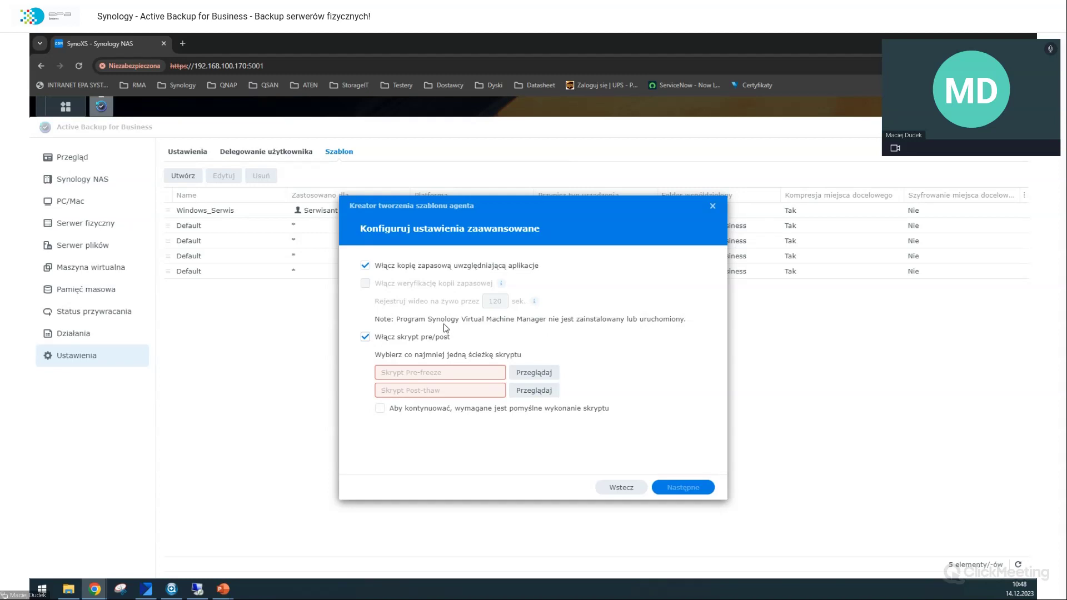
pyautogui.click(433, 338)
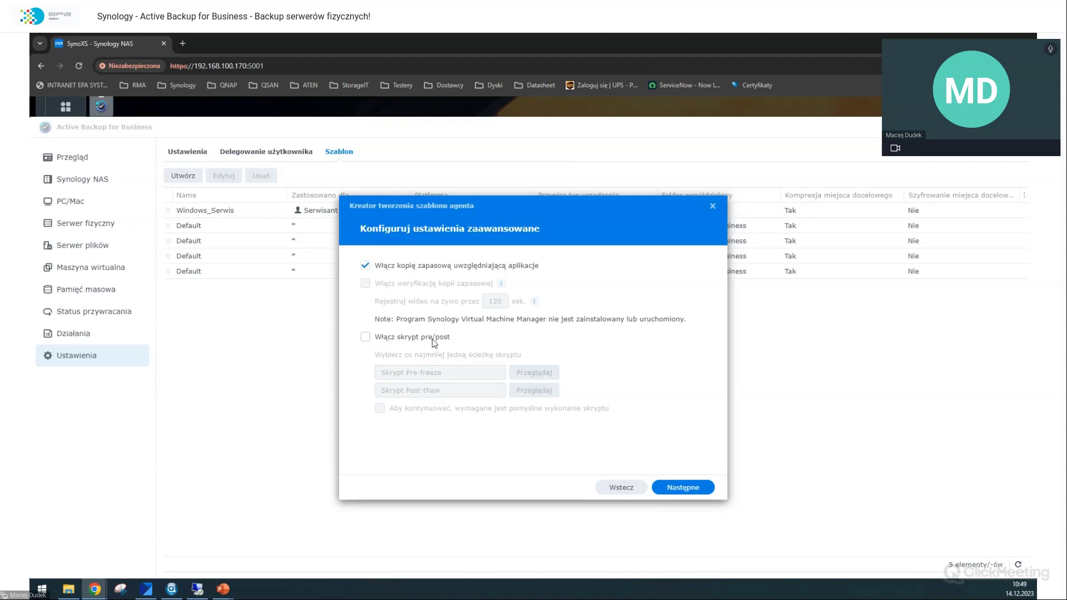
pyautogui.click(668, 488)
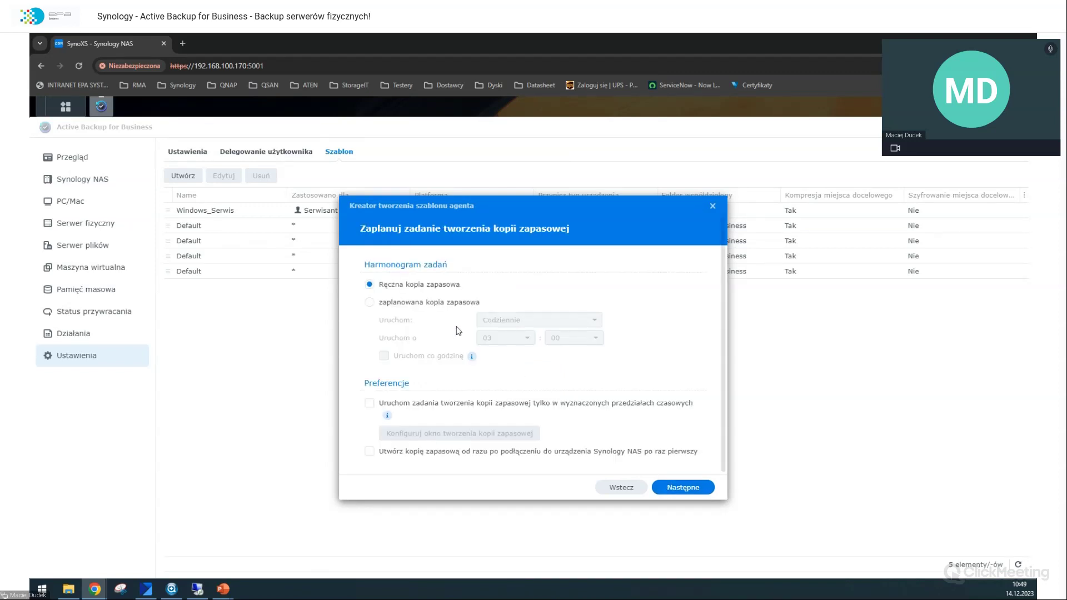
# Step: Switch to scheduled backup running only on Sunday, Tuesday and Thursday
pyautogui.click(462, 305)
pyautogui.click(502, 324)
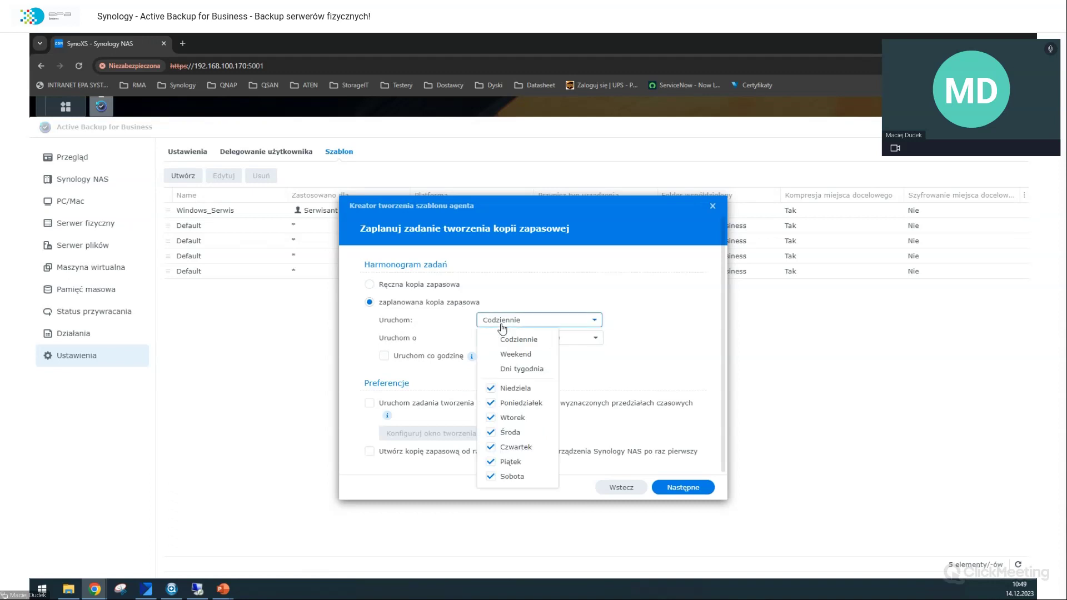
pyautogui.click(491, 403)
pyautogui.click(490, 432)
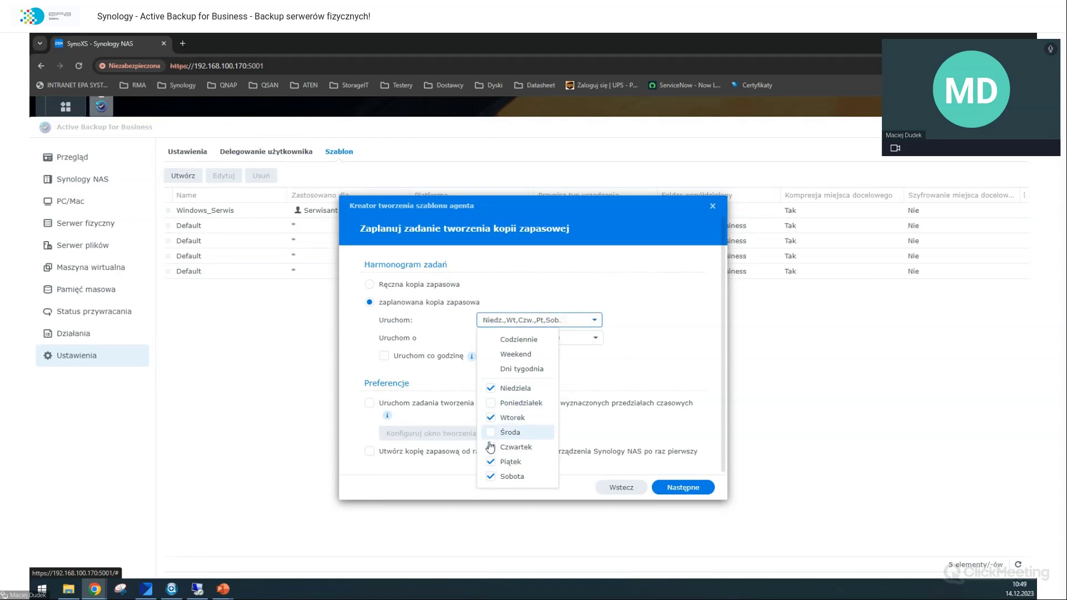
pyautogui.click(490, 463)
pyautogui.click(490, 478)
pyautogui.click(610, 386)
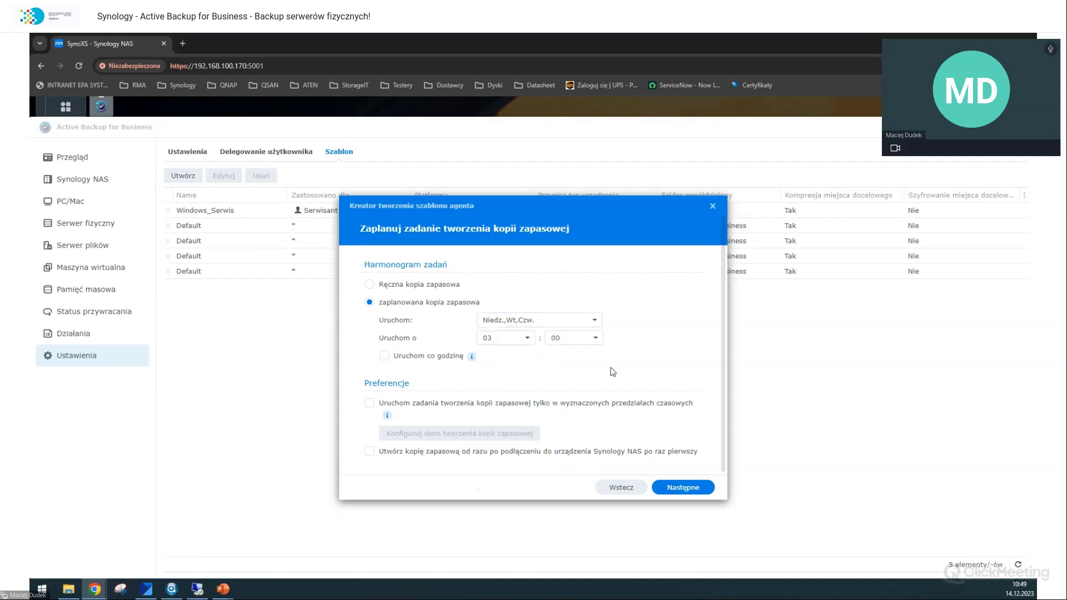
pyautogui.click(569, 327)
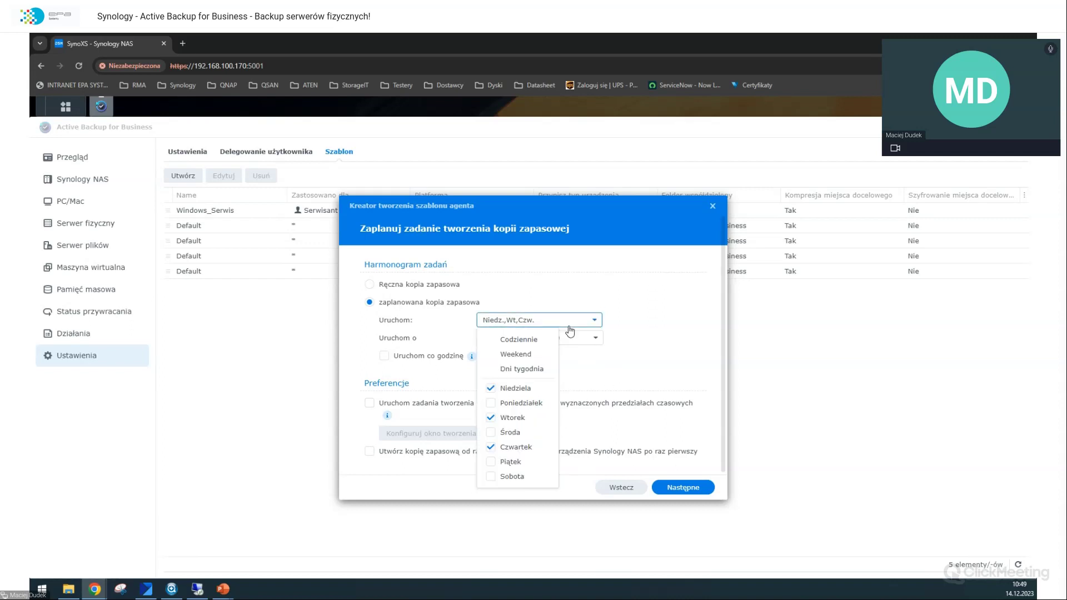
pyautogui.click(616, 351)
# Step: Set the start hour to 21:00 and restrict backups to a weekly time window
pyautogui.click(527, 338)
pyautogui.scroll(-2, 518, 411)
pyautogui.scroll(-2, 512, 445)
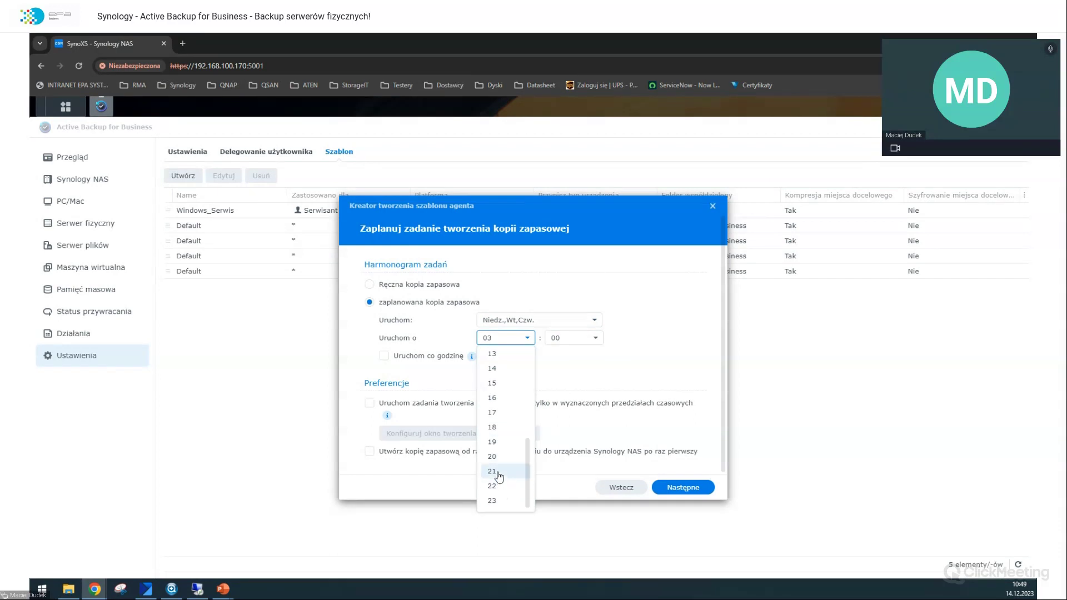
pyautogui.click(498, 474)
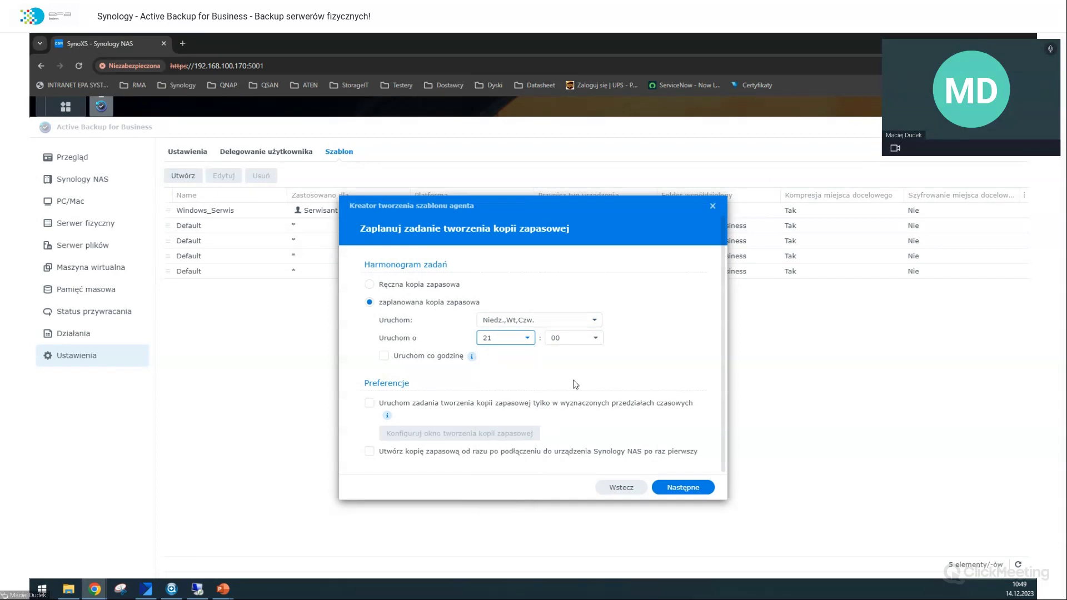
pyautogui.click(527, 406)
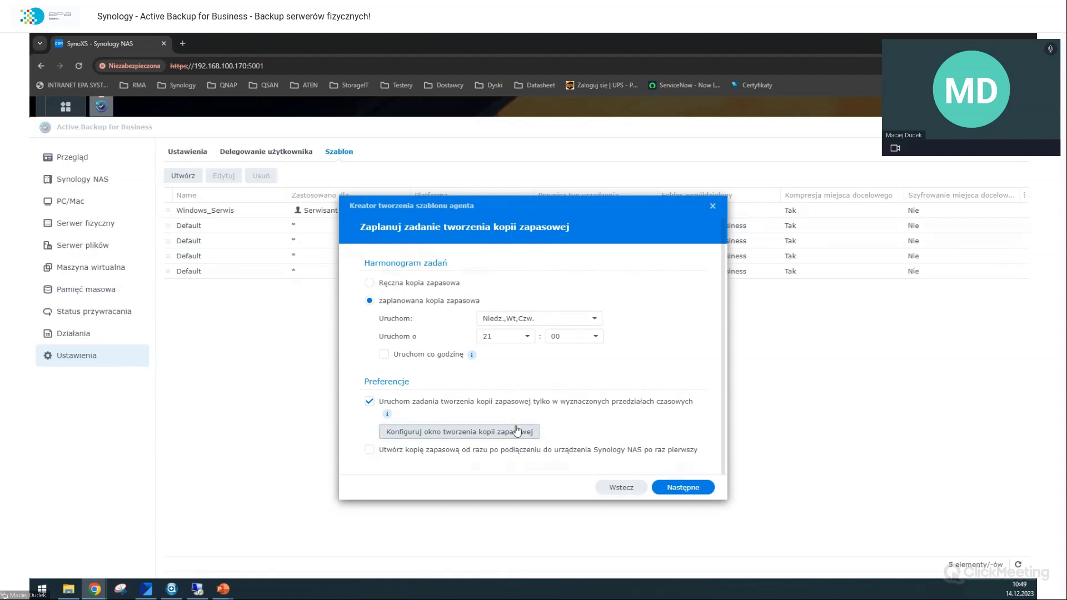
pyautogui.click(517, 431)
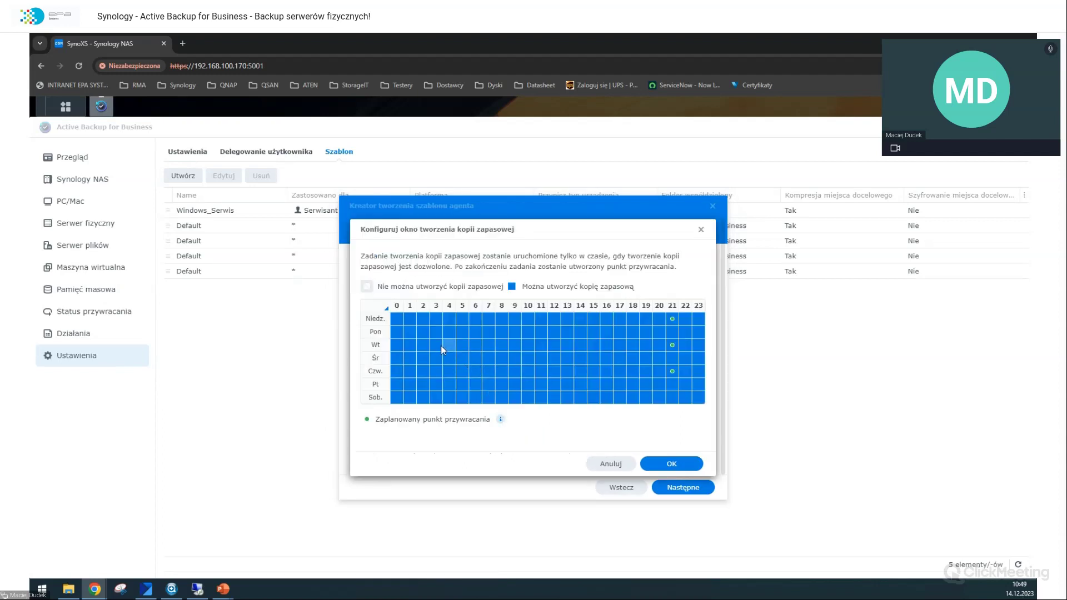
# Step: Try blocking hours in the backup-window grid, then discard it and remove the time-window restriction
pyautogui.moveTo(399, 322); pyautogui.dragTo(493, 362)
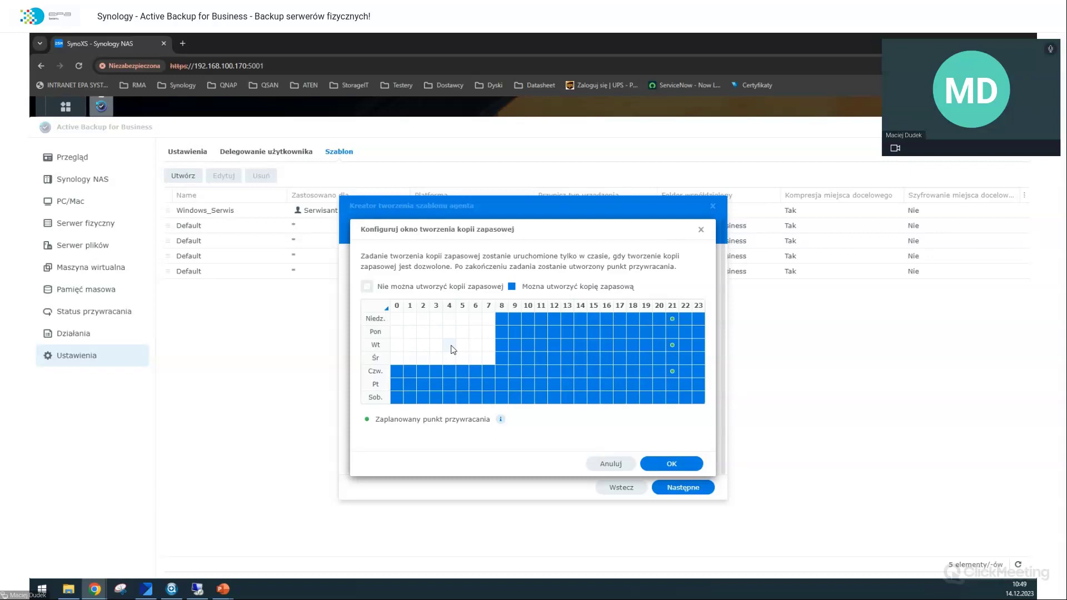
pyautogui.moveTo(646, 318); pyautogui.dragTo(689, 330)
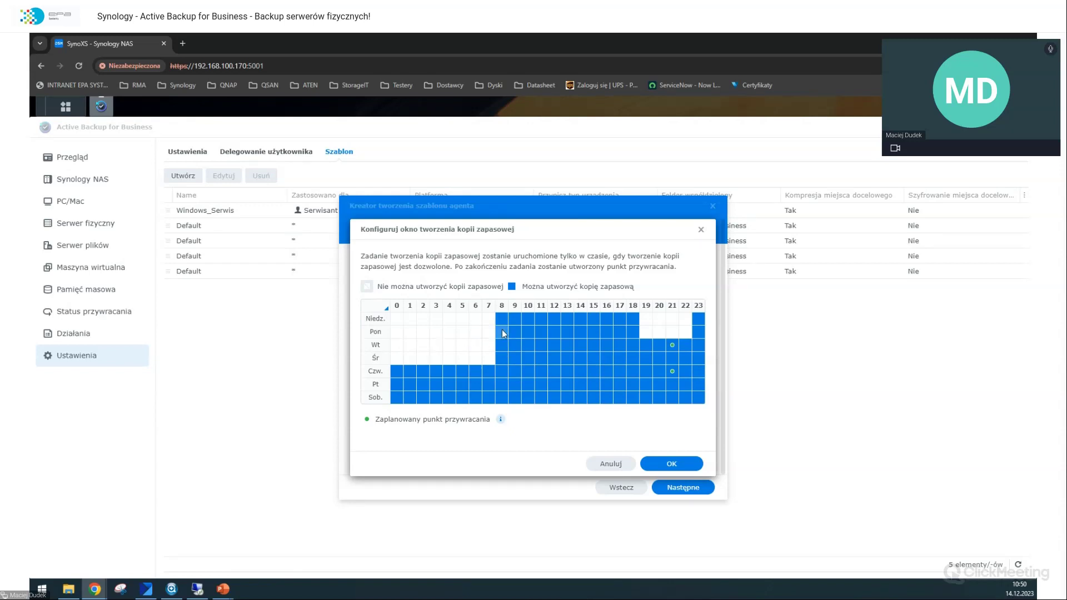
pyautogui.moveTo(500, 331); pyautogui.dragTo(604, 379)
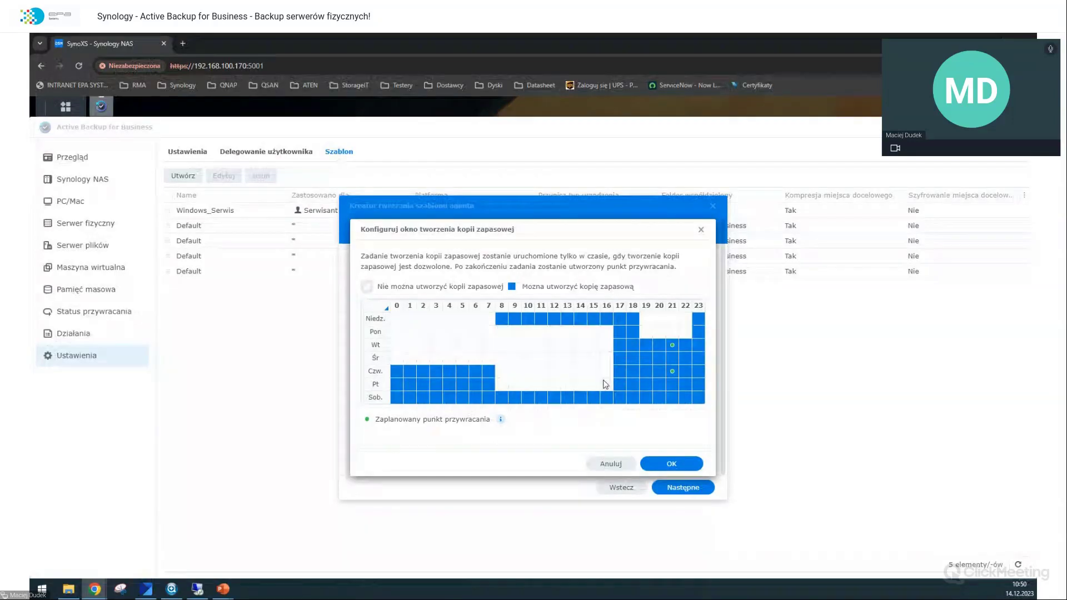
pyautogui.moveTo(486, 229); pyautogui.dragTo(589, 410)
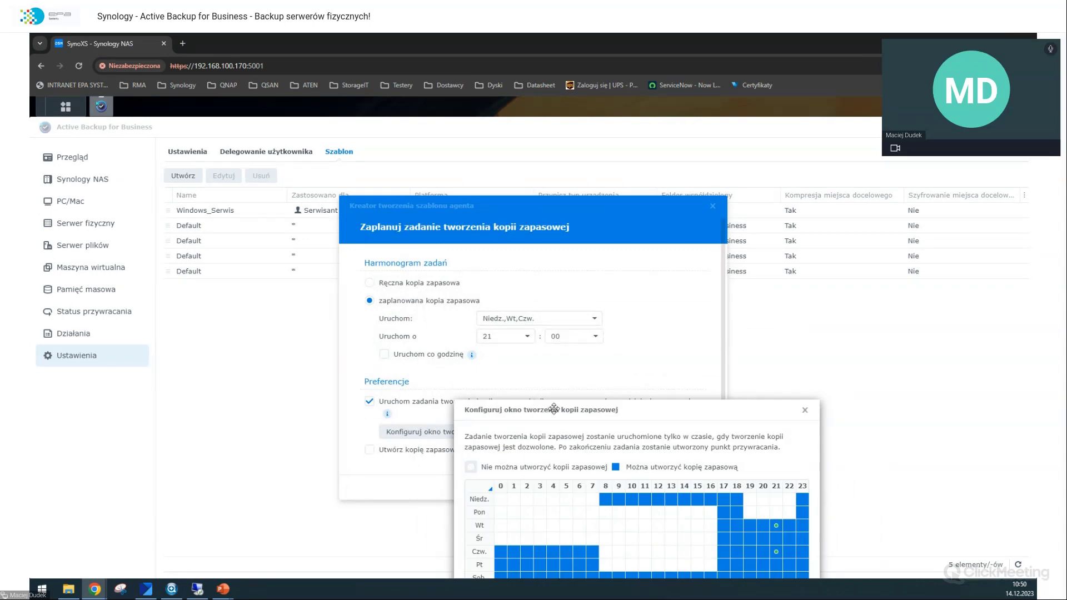
pyautogui.moveTo(555, 410); pyautogui.dragTo(501, 235)
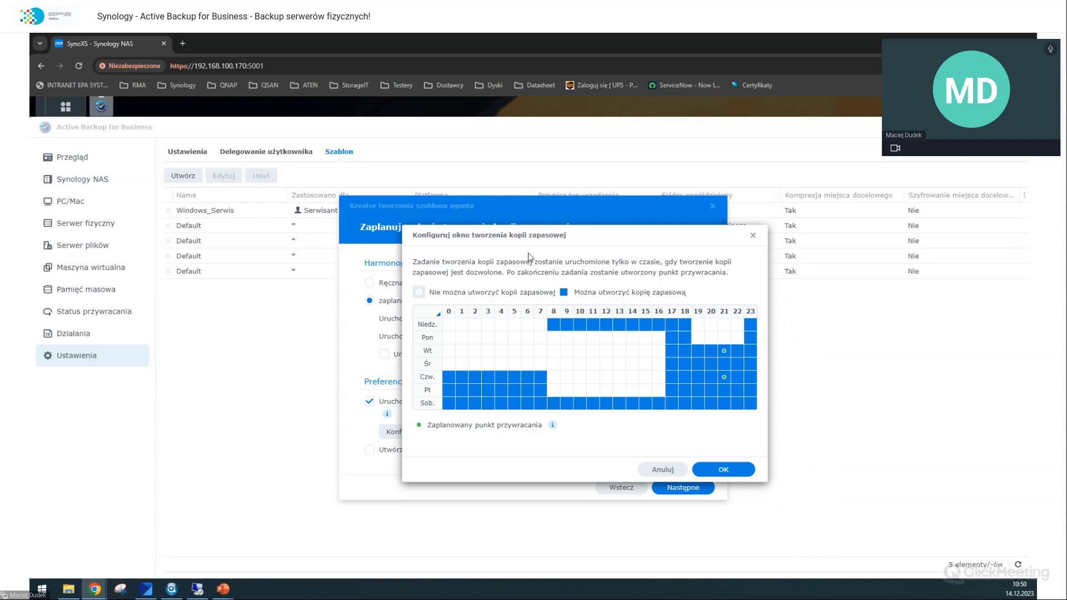
pyautogui.click(652, 466)
pyautogui.click(378, 403)
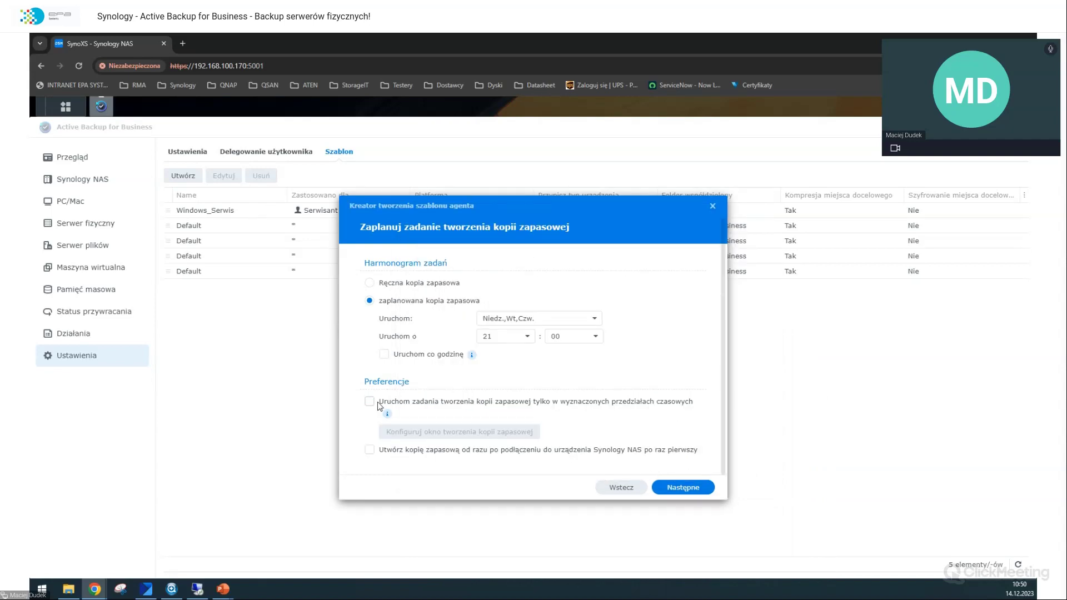
# Step: Enable immediate backup on first connection and advance to the retention policy
pyautogui.click(371, 450)
pyautogui.press('Return')
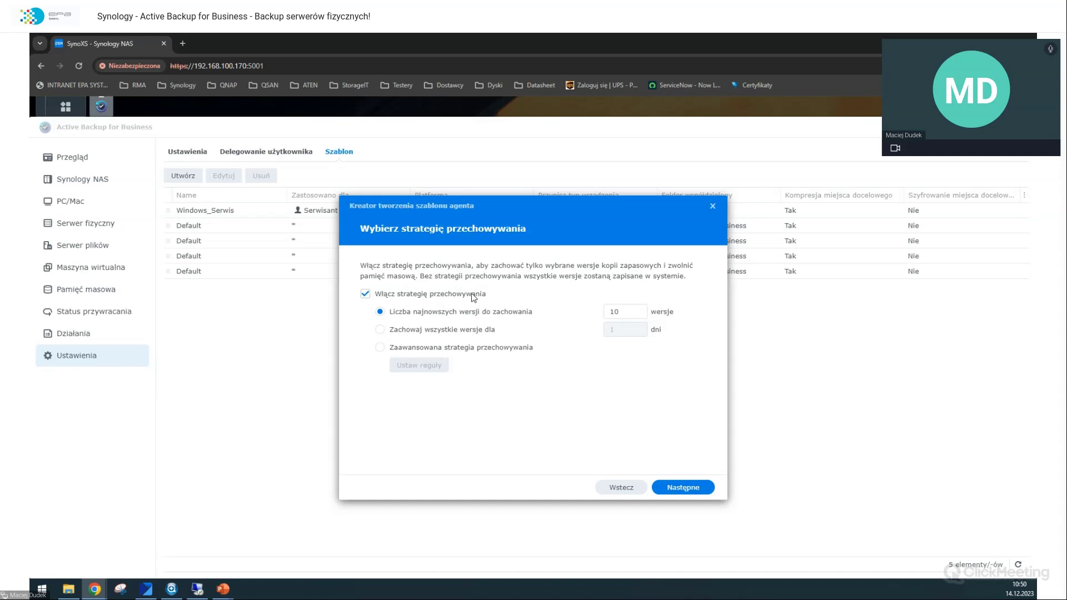
# Step: Switch retention from the 10 newest versions to keeping all versions for 1 day
pyautogui.moveTo(614, 312); pyautogui.dragTo(583, 338)
pyautogui.click(479, 330)
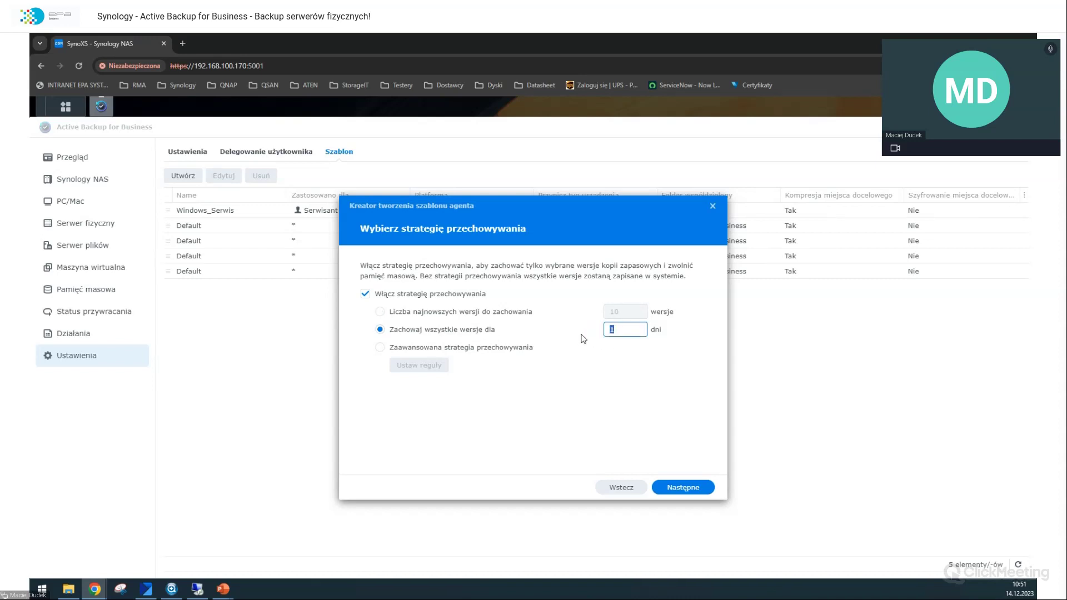
# Step: Select advanced retention and review its rules: 1 day all versions, 7 daily
pyautogui.click(500, 349)
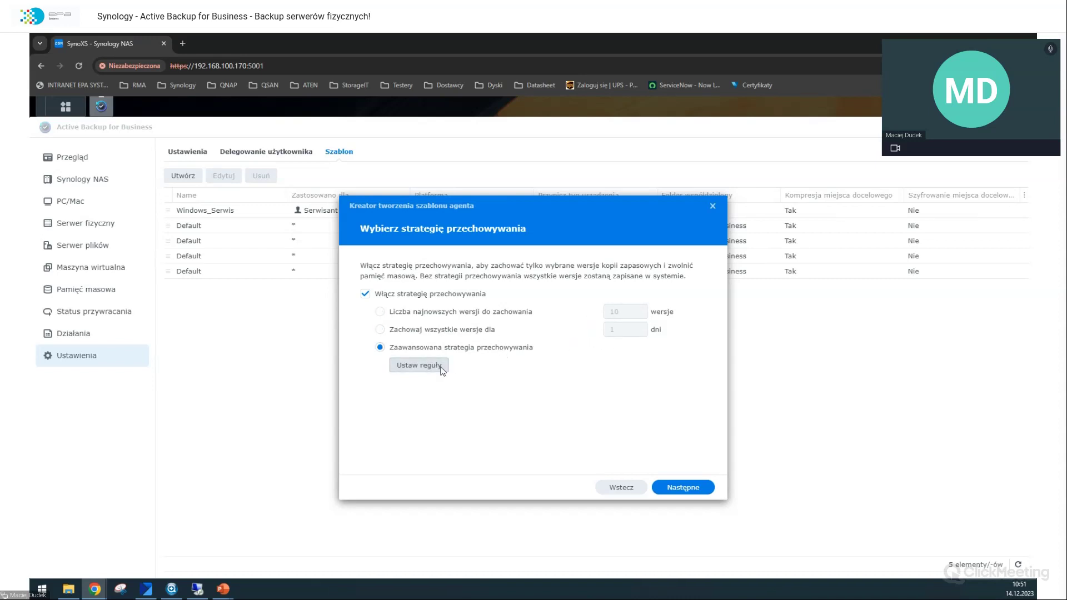
pyautogui.click(419, 366)
pyautogui.moveTo(523, 232); pyautogui.dragTo(534, 239)
pyautogui.click(648, 291)
pyautogui.moveTo(648, 291); pyautogui.dragTo(597, 296)
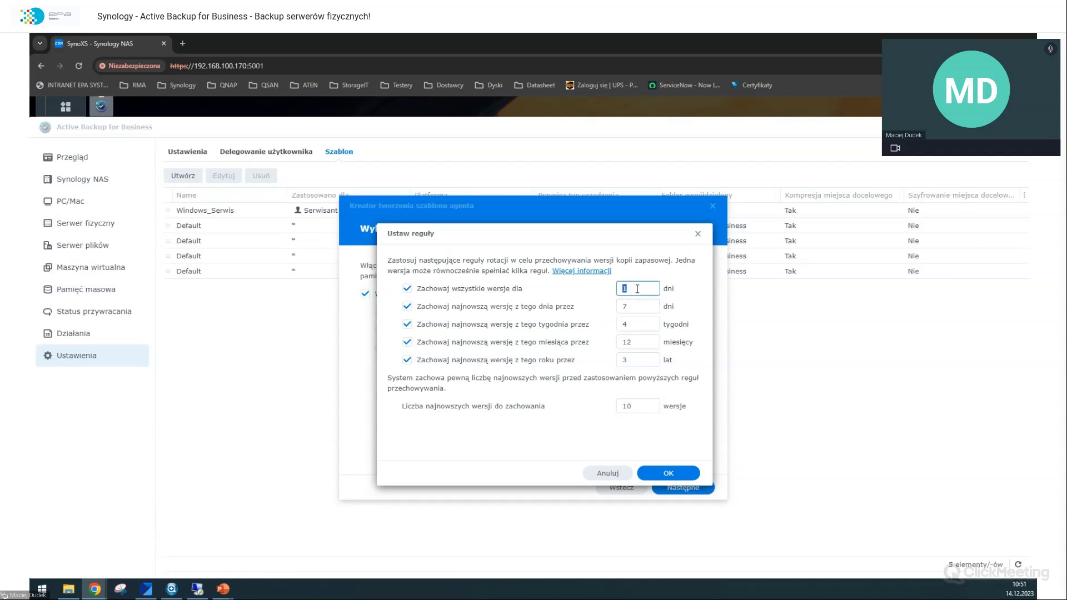
pyautogui.moveTo(639, 307); pyautogui.dragTo(603, 309)
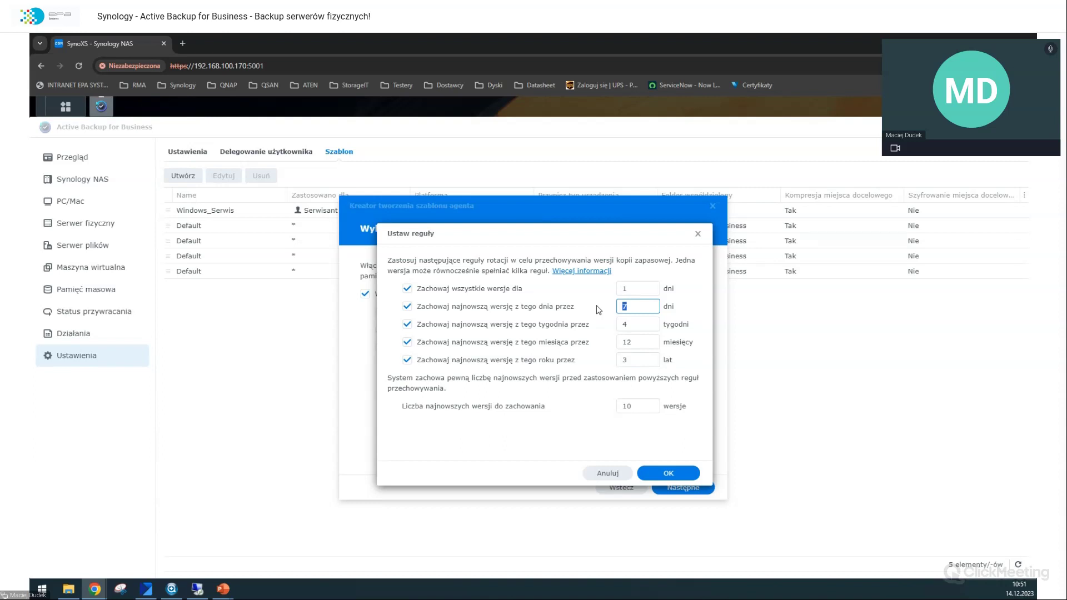
pyautogui.click(633, 289)
pyautogui.click(634, 303)
# Step: Step through the daily 7, weekly 4, monthly 12 and yearly 3 retention values
pyautogui.click(628, 287)
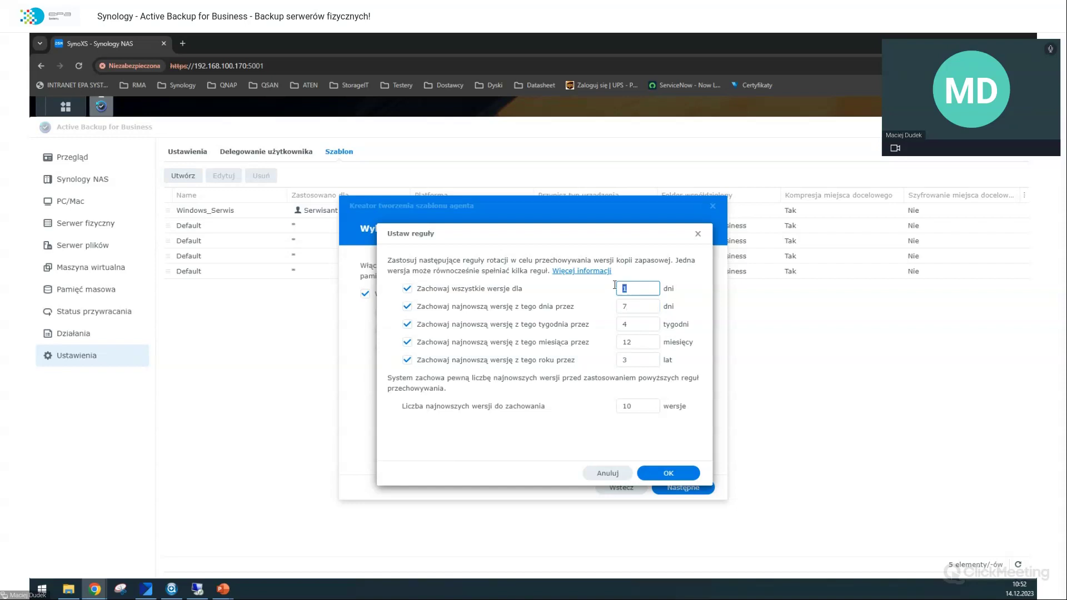
pyautogui.click(669, 307)
pyautogui.moveTo(650, 309); pyautogui.dragTo(597, 308)
pyautogui.click(590, 323)
pyautogui.click(617, 310)
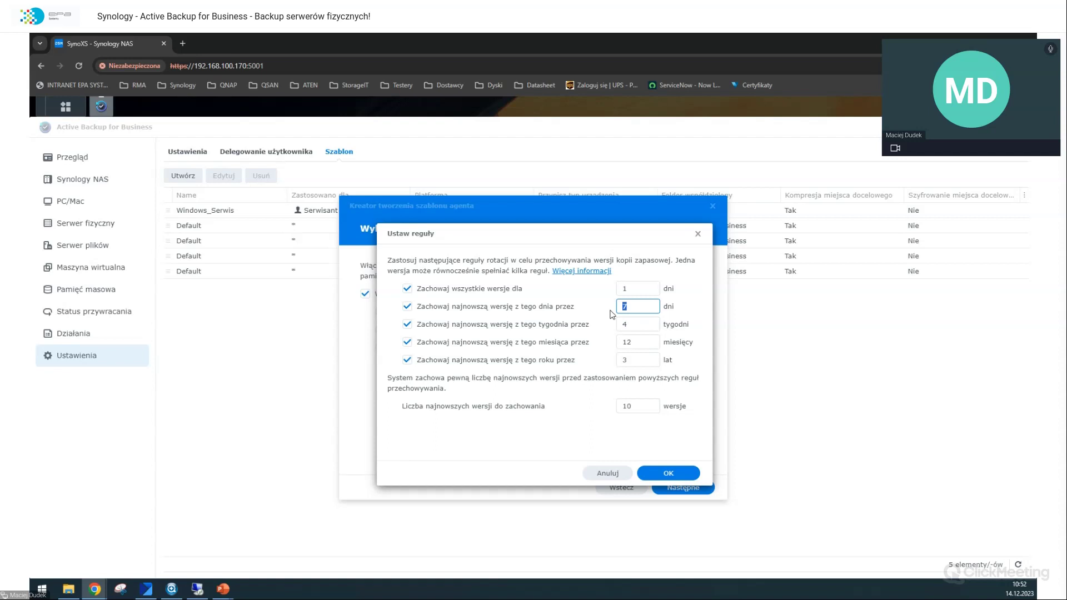
pyautogui.moveTo(640, 325); pyautogui.dragTo(552, 325)
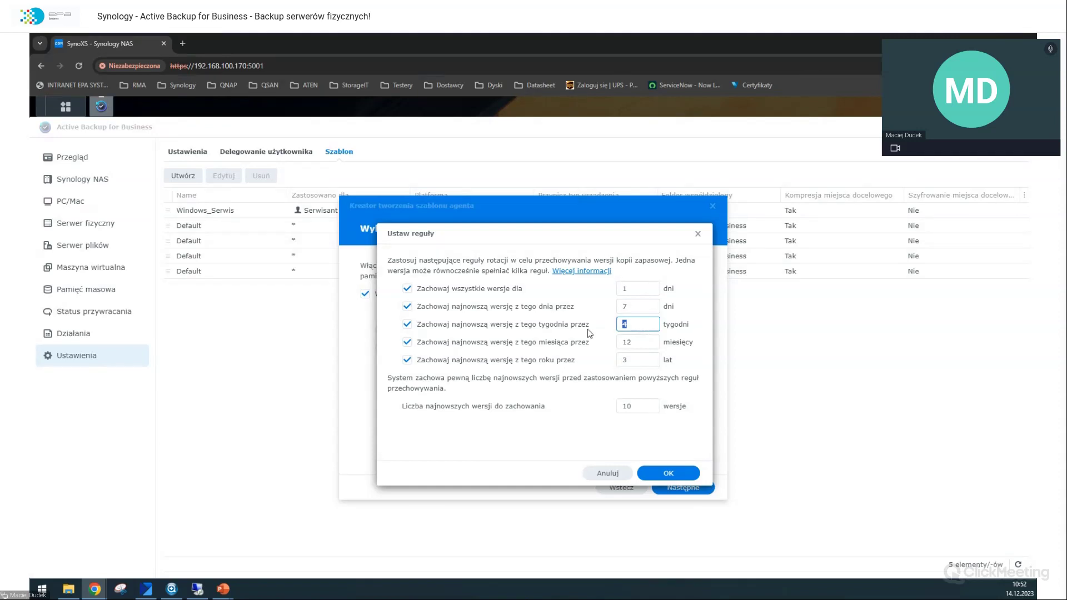
pyautogui.click(637, 345)
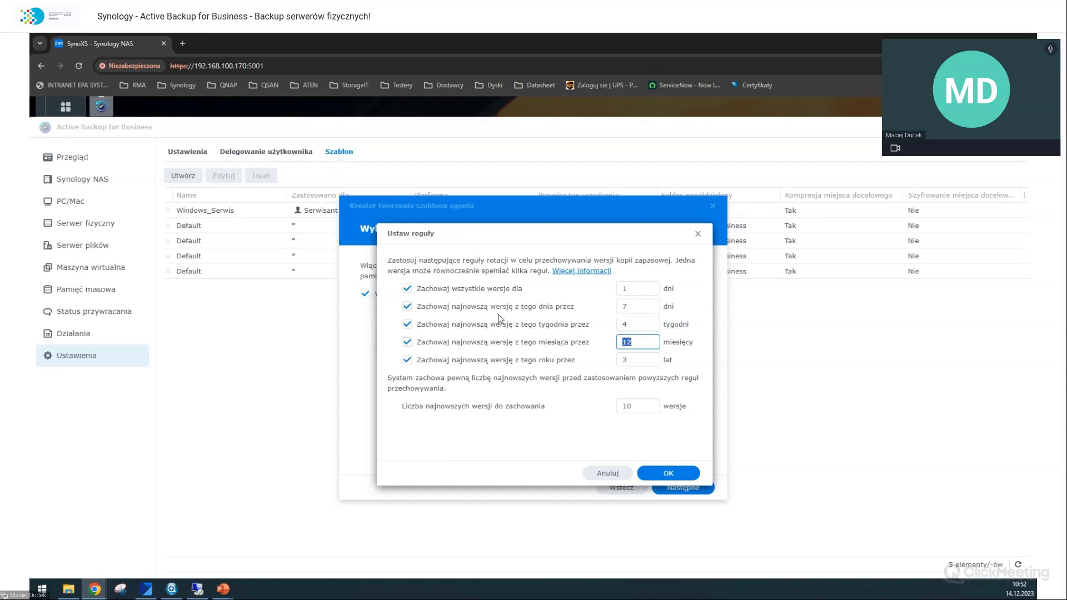
pyautogui.click(632, 346)
pyautogui.click(638, 360)
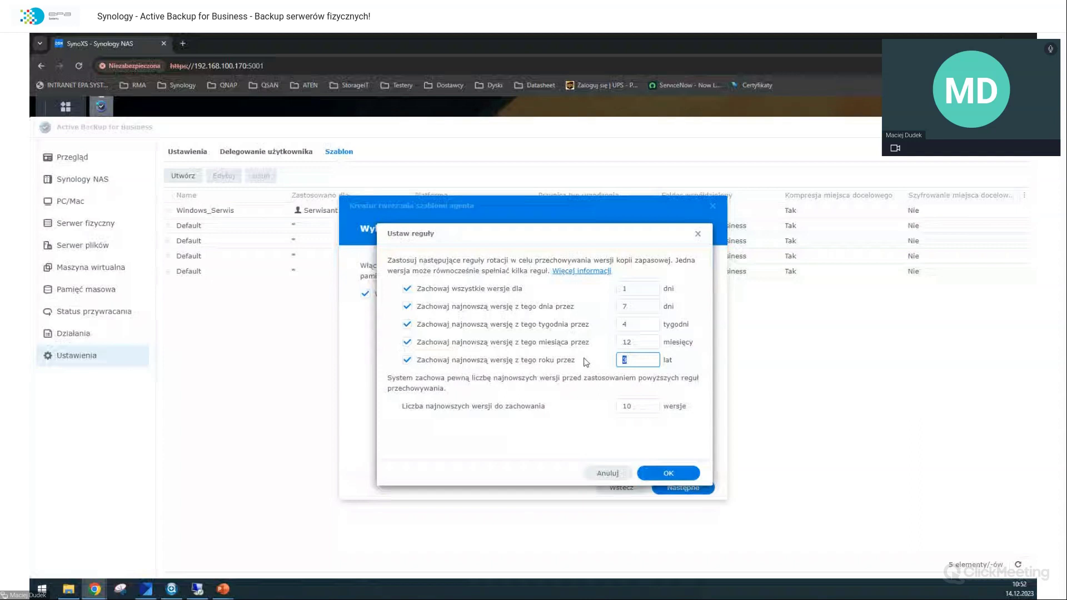
pyautogui.click(567, 378)
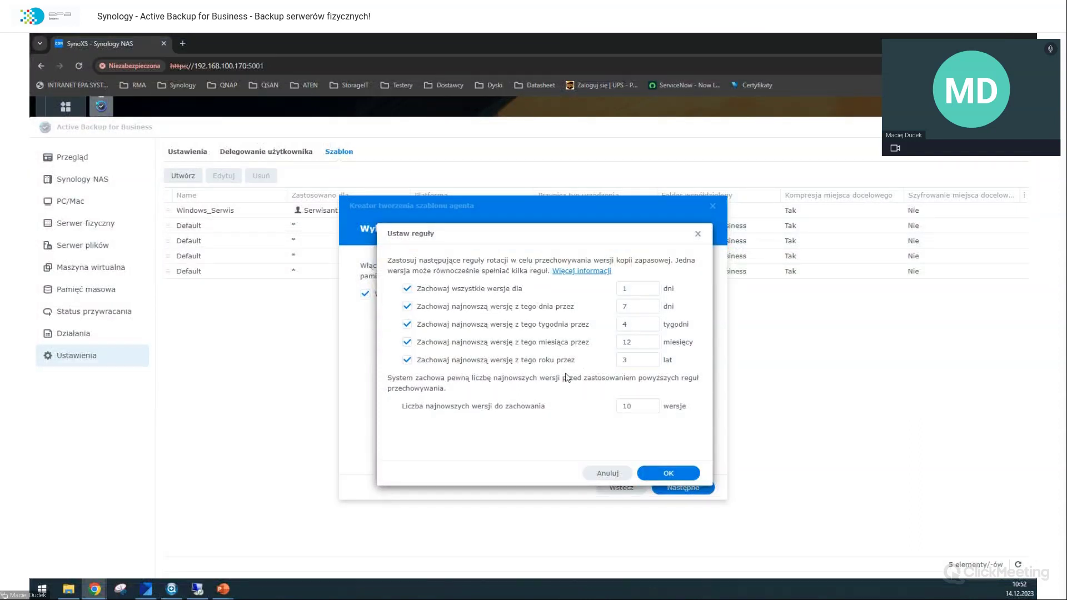
# Step: Set the newest versions to keep to 50 and confirm the retention rules
pyautogui.click(629, 403)
pyautogui.write('24')
pyautogui.click(650, 293)
pyautogui.press('Tab')
pyautogui.click(628, 324)
pyautogui.press('Tab')
pyautogui.press('Tab')
pyautogui.press('Tab')
pyautogui.write('50')
pyautogui.click(512, 393)
pyautogui.click(680, 476)
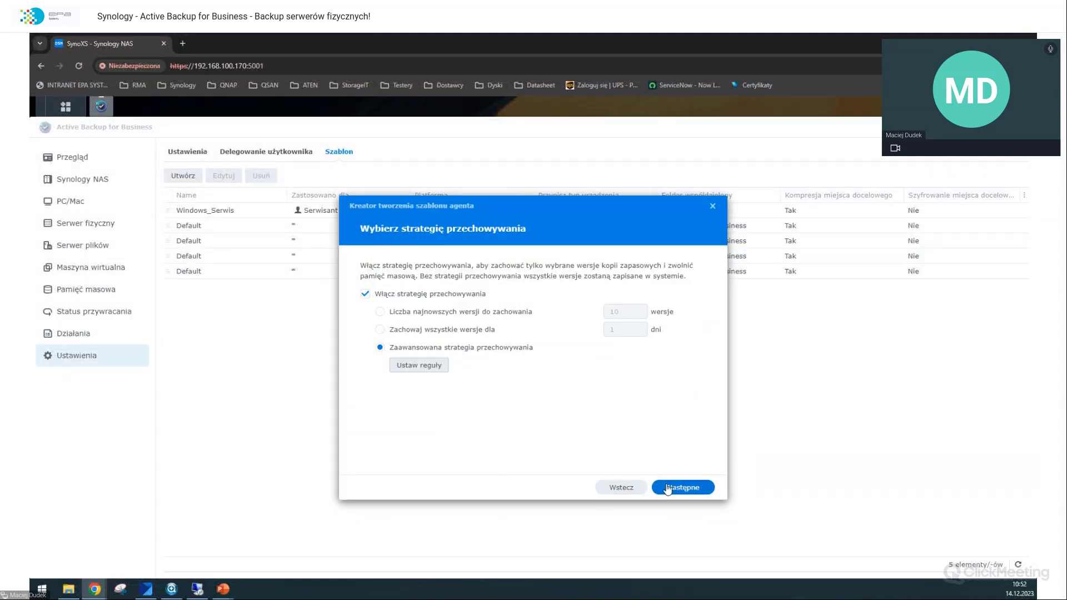
# Step: Grant wsadmin restore permission, review the summary and save the WS2022 template
pyautogui.click(668, 488)
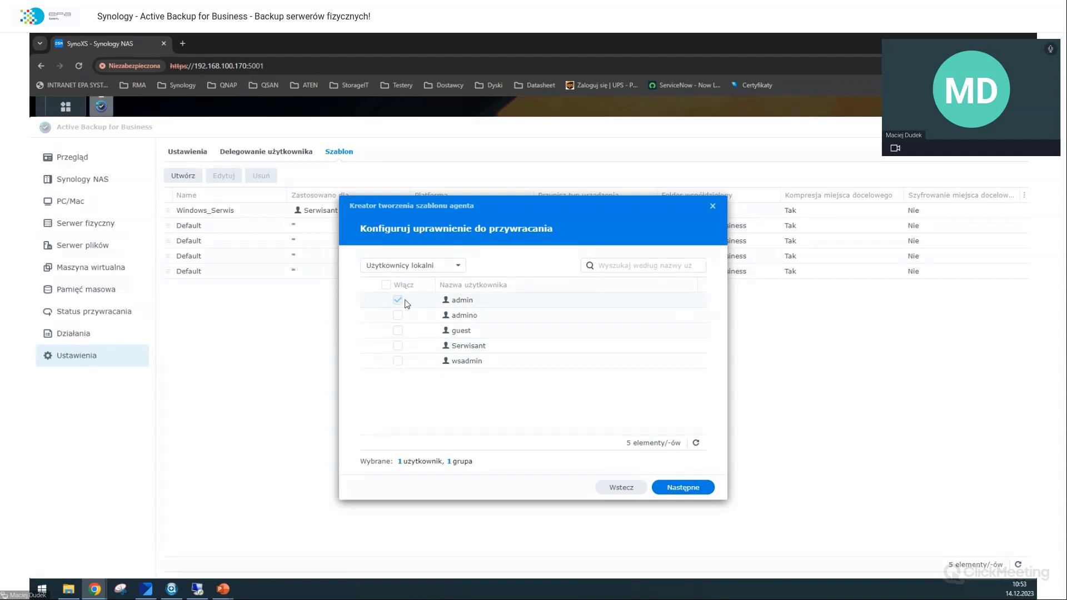
pyautogui.click(397, 363)
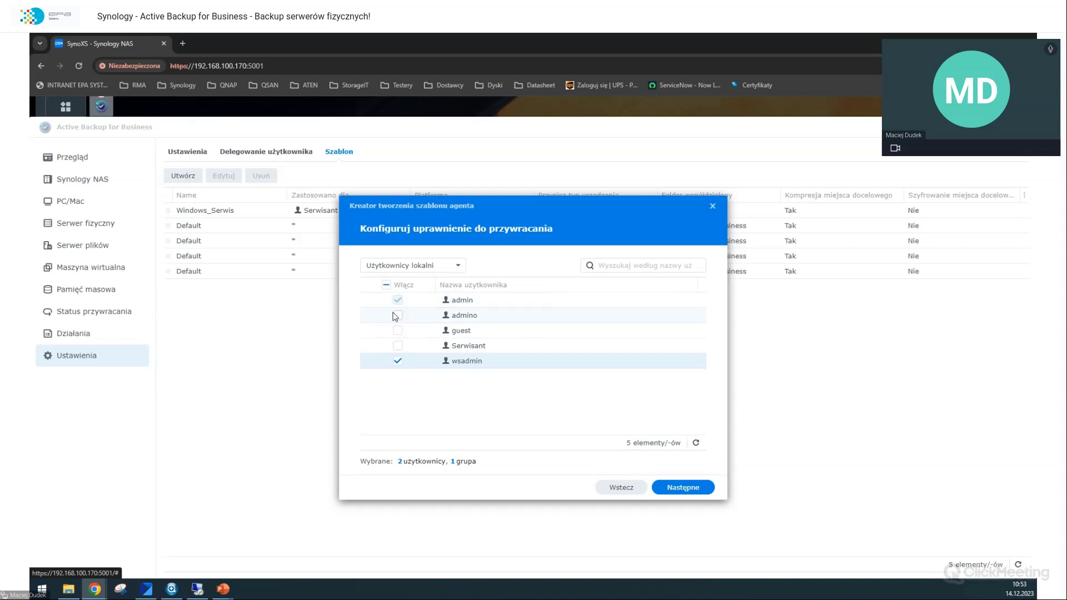
pyautogui.click(701, 484)
pyautogui.scroll(-3, 653, 388)
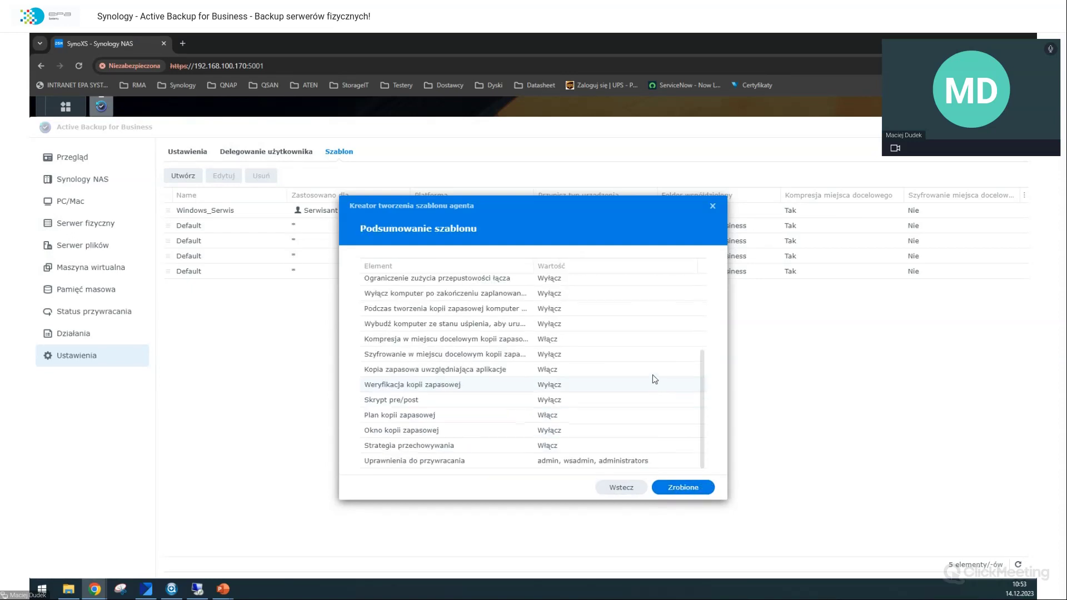
pyautogui.click(670, 485)
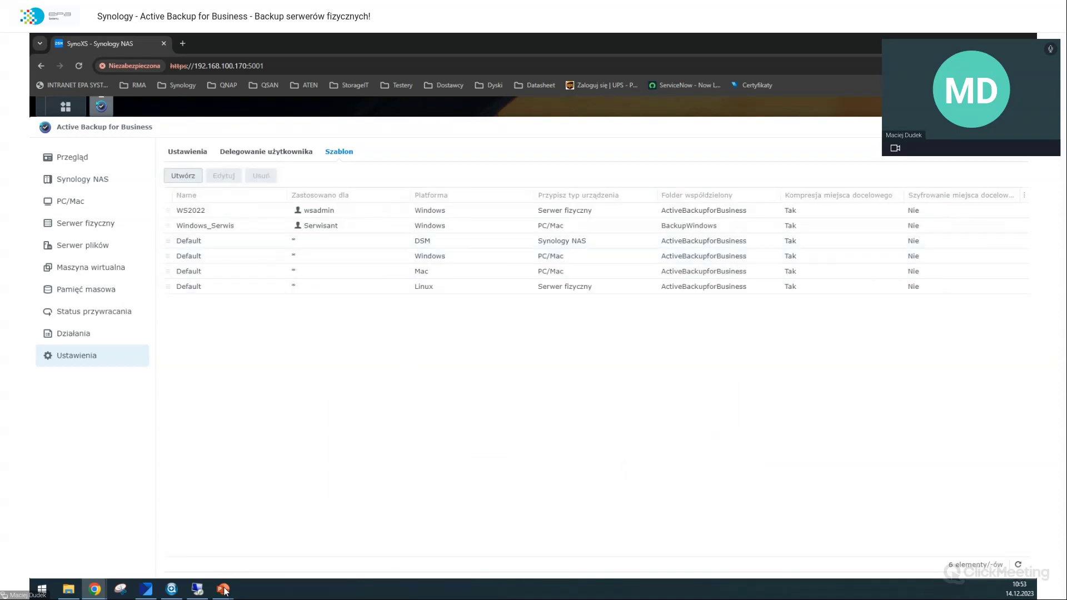
pyautogui.click(198, 588)
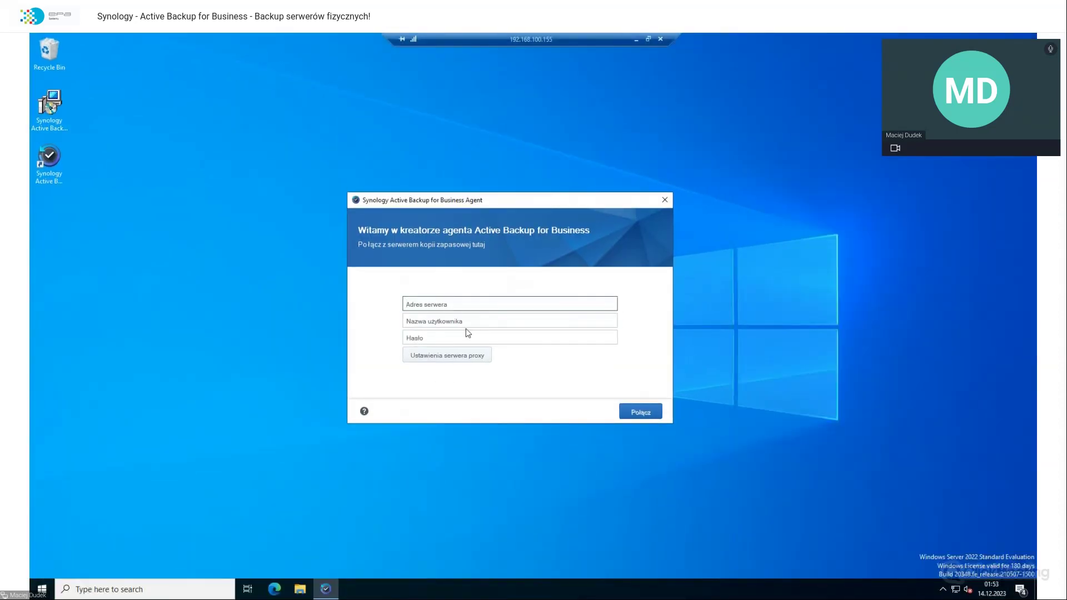
# Step: Log the agent into the NAS at 192.168.100.170 as wsadmin with its password
pyautogui.write('192.168.1')
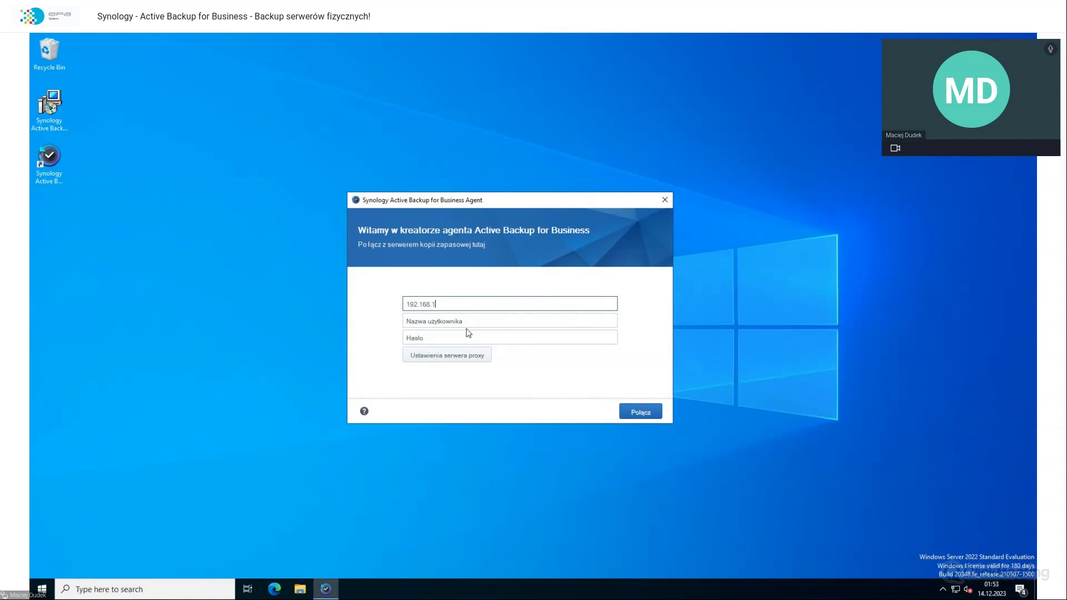
pyautogui.write('00.170')
pyautogui.press('Tab')
pyautogui.write('wsadmin')
pyautogui.press('Tab')
pyautogui.write('•••••')
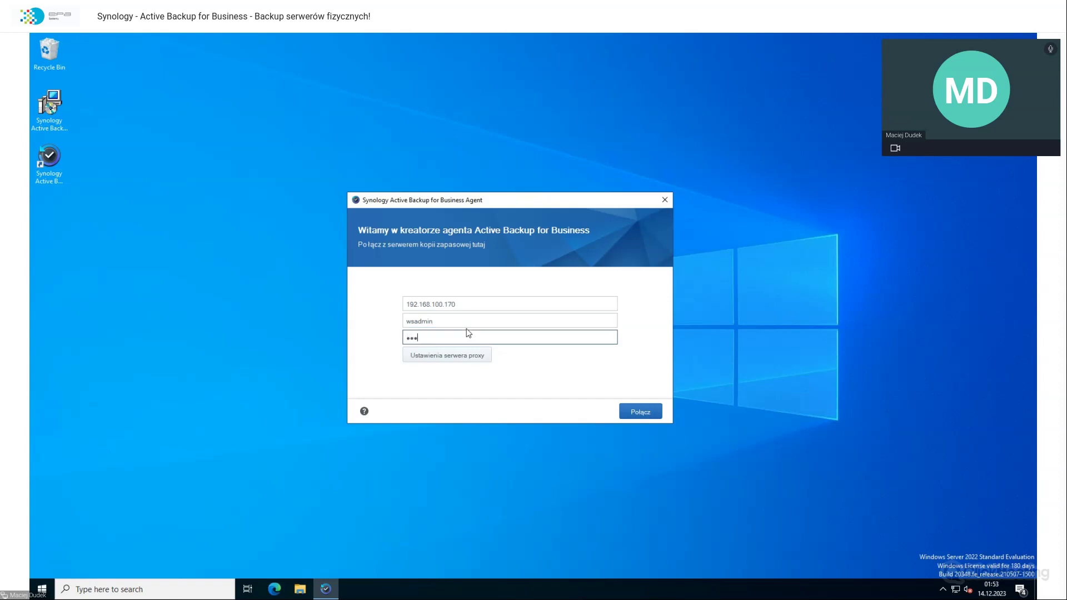
pyautogui.write('•')
pyautogui.press('Return')
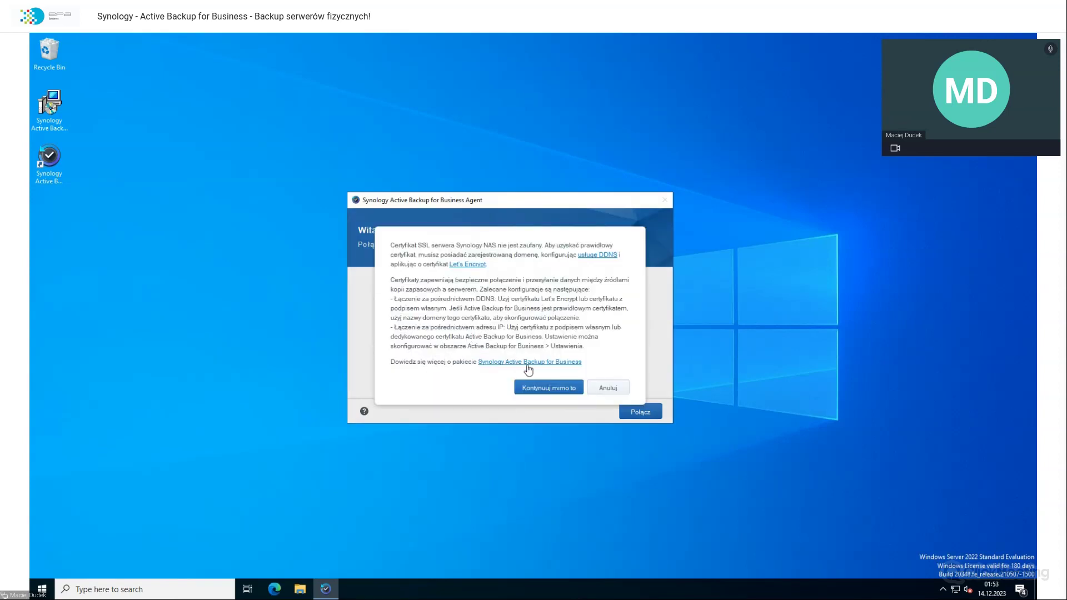
# Step: Accept the untrusted-certificate and IP-address prompts, then confirm the summary to create the backup job
pyautogui.click(555, 387)
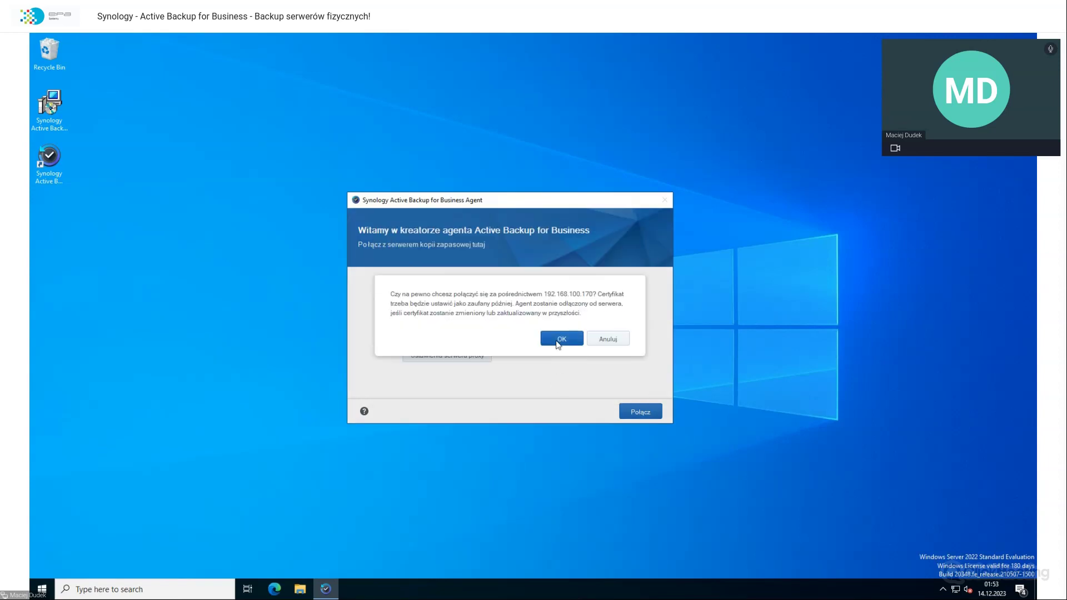
pyautogui.click(561, 339)
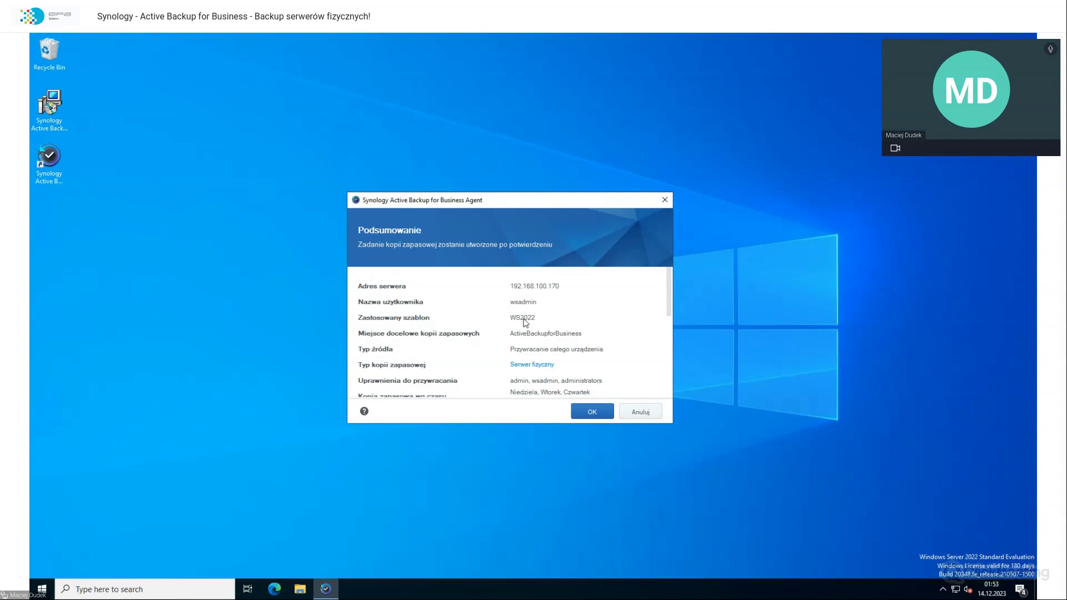
pyautogui.scroll(-5, 513, 322)
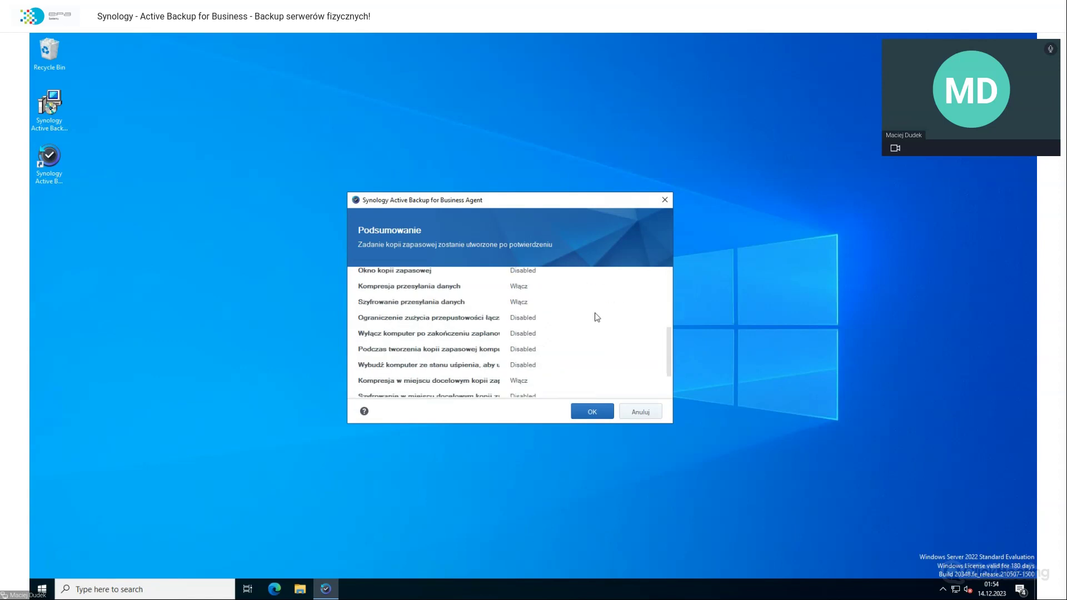
pyautogui.click(592, 412)
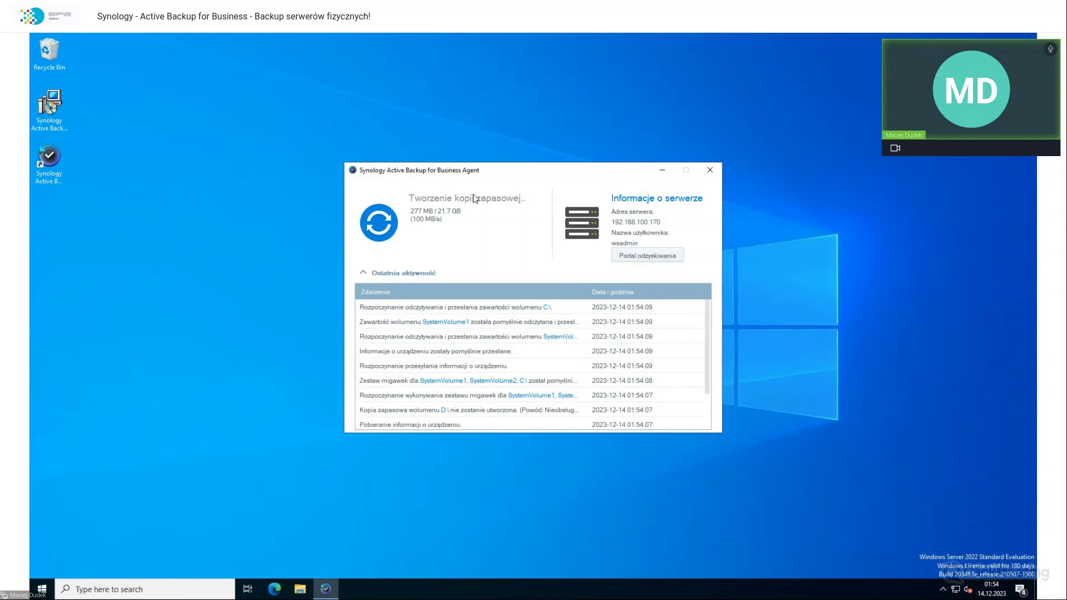
pyautogui.hotkey('alt', 'Tab')
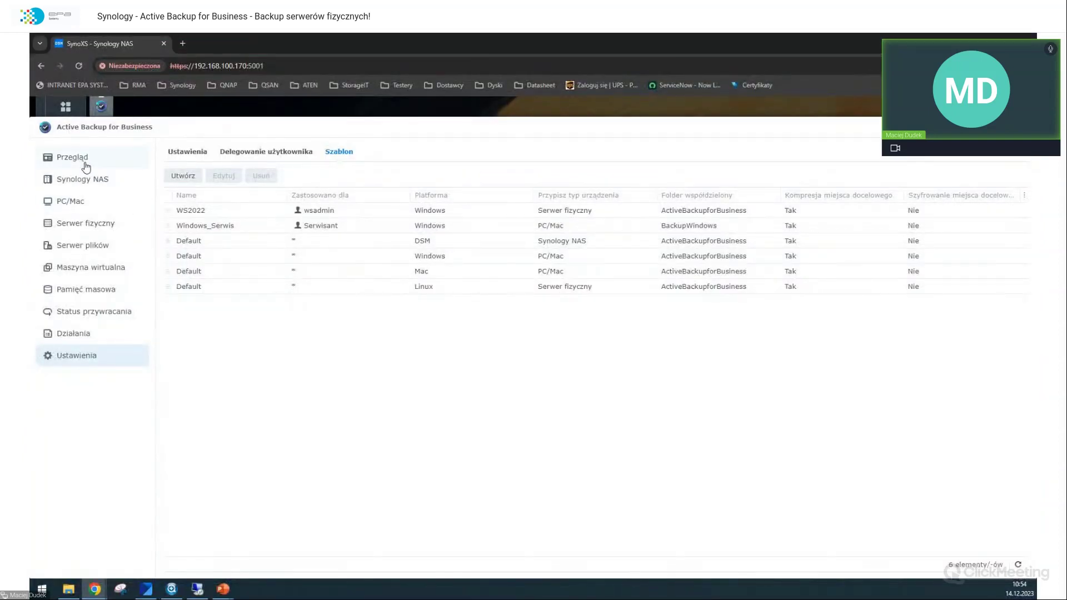
# Step: In Overview > Serwer fizyczny, expand the Windows Server 2022 device to see its job backing up
pyautogui.click(85, 164)
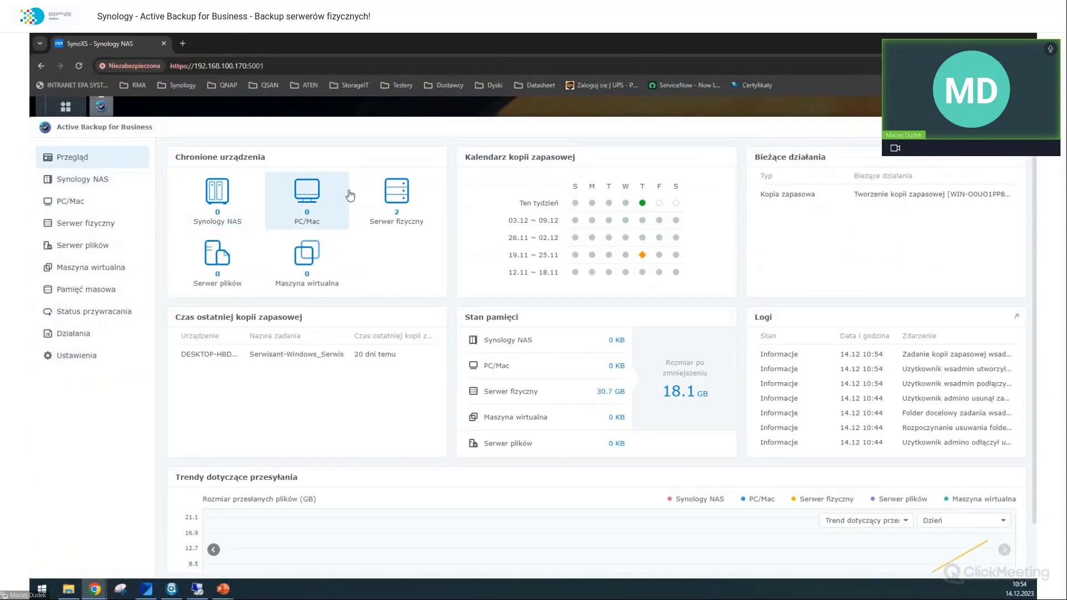
pyautogui.click(377, 223)
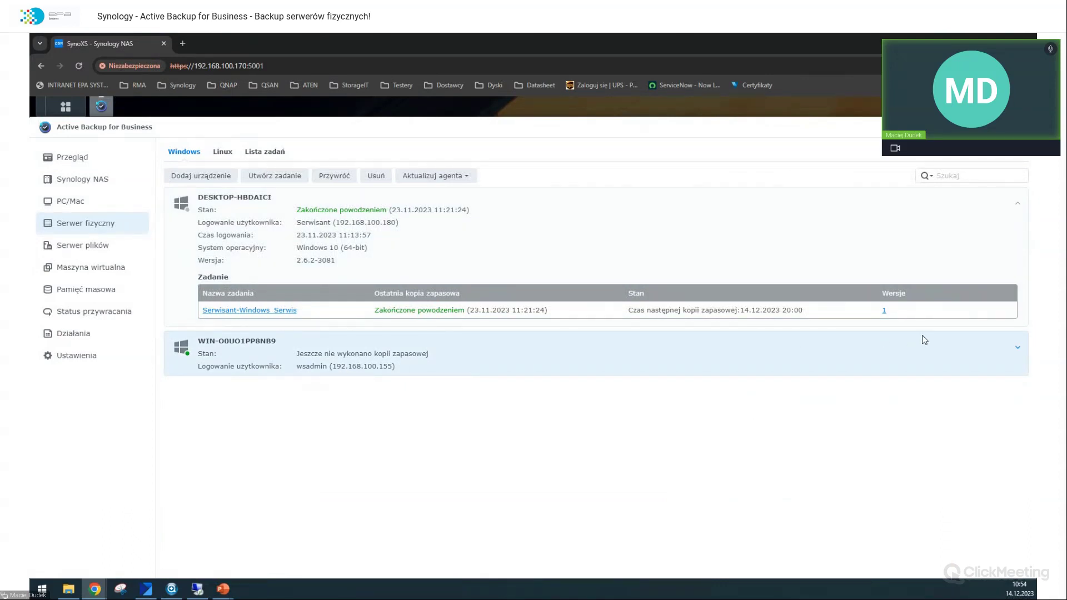
pyautogui.click(925, 339)
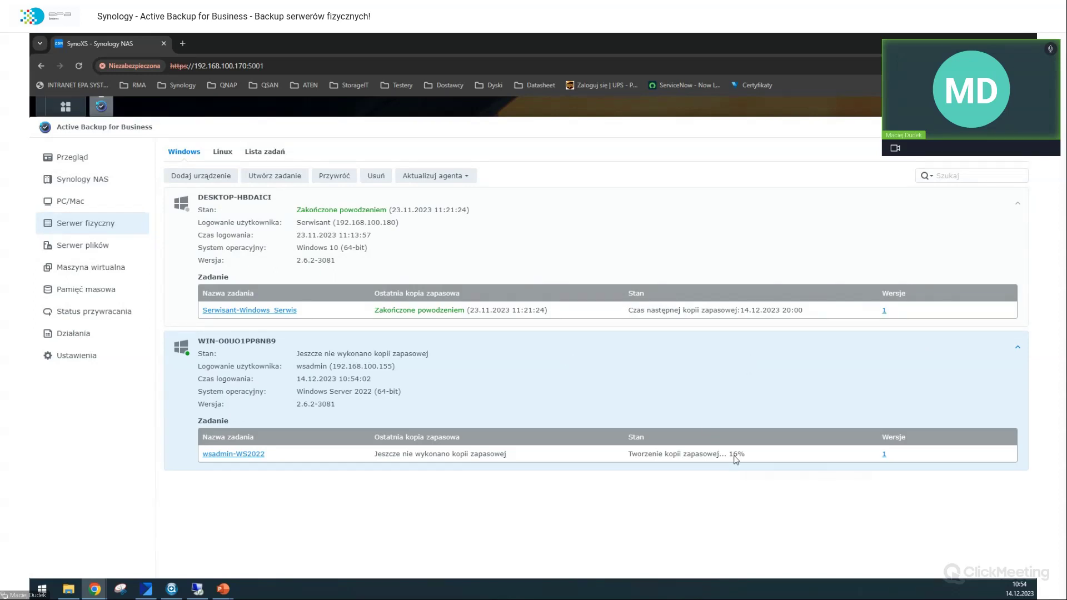
pyautogui.hotkey('alt', 'Tab')
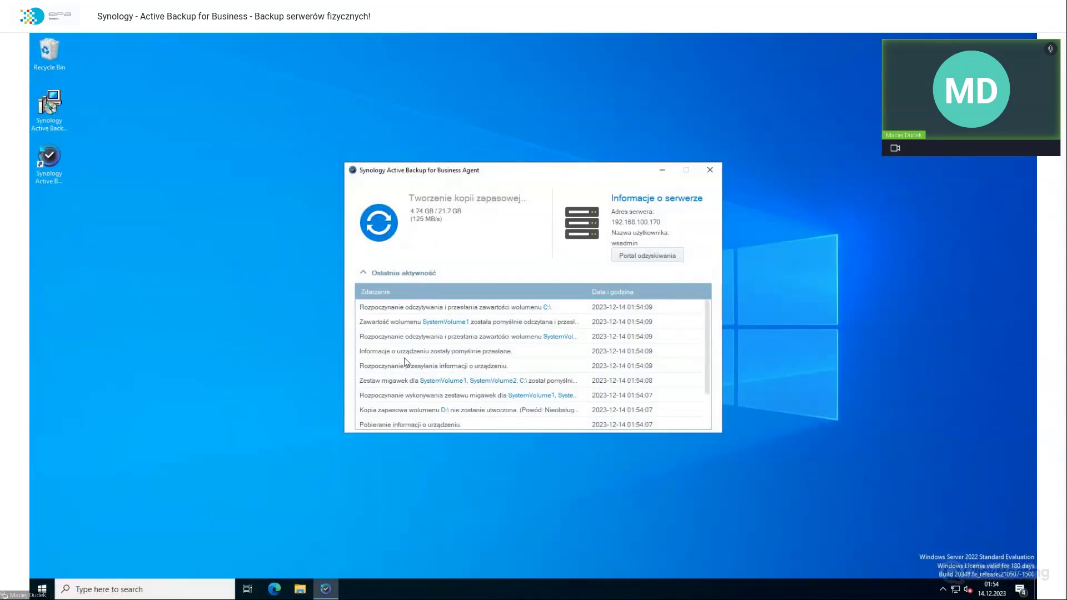
pyautogui.scroll(-1, 408, 367)
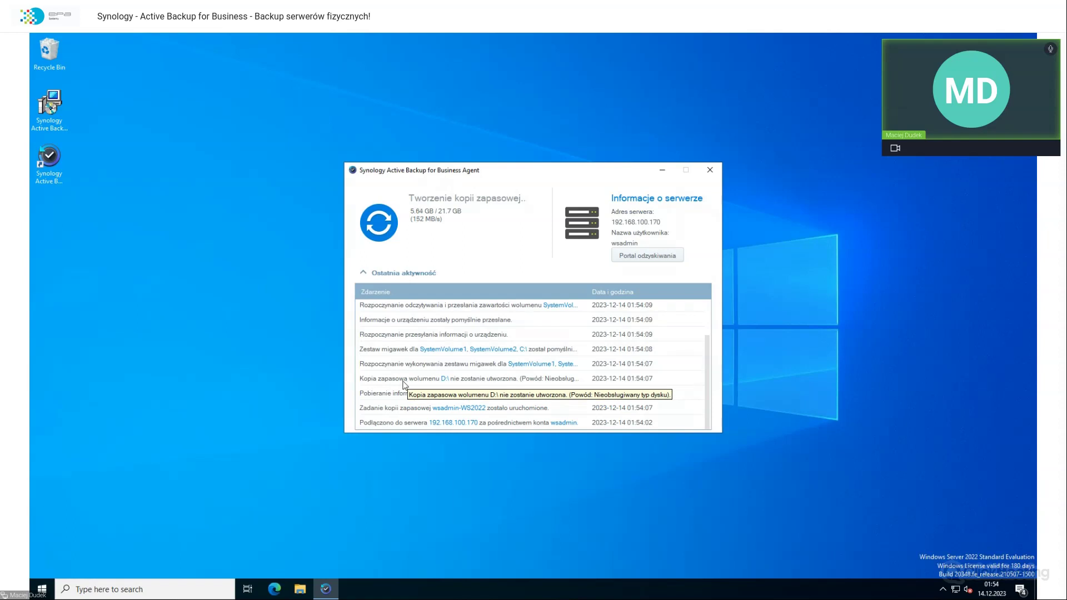
pyautogui.click(295, 588)
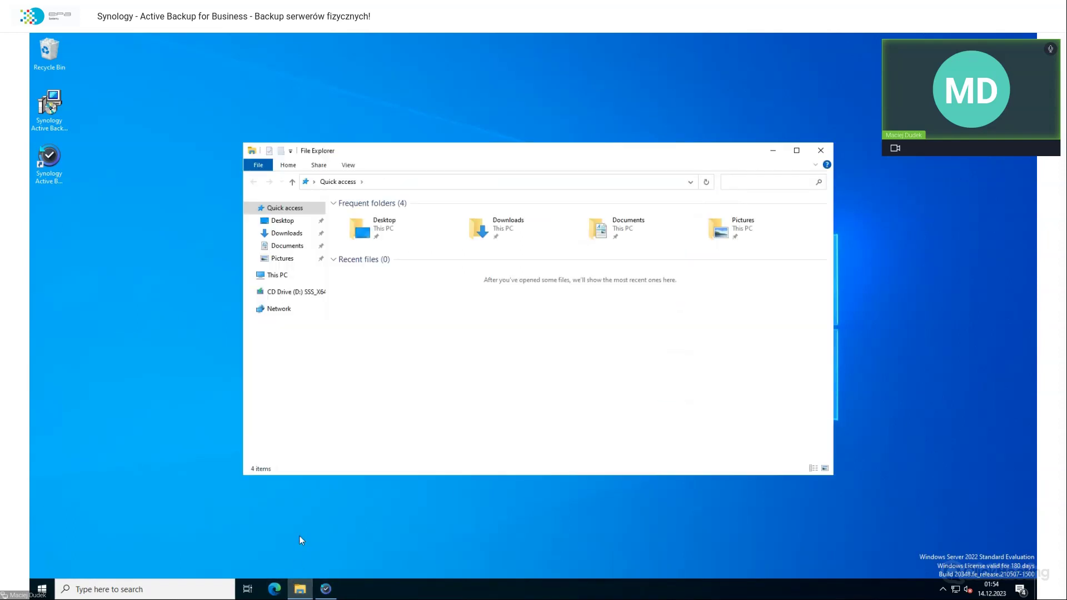
pyautogui.click(283, 307)
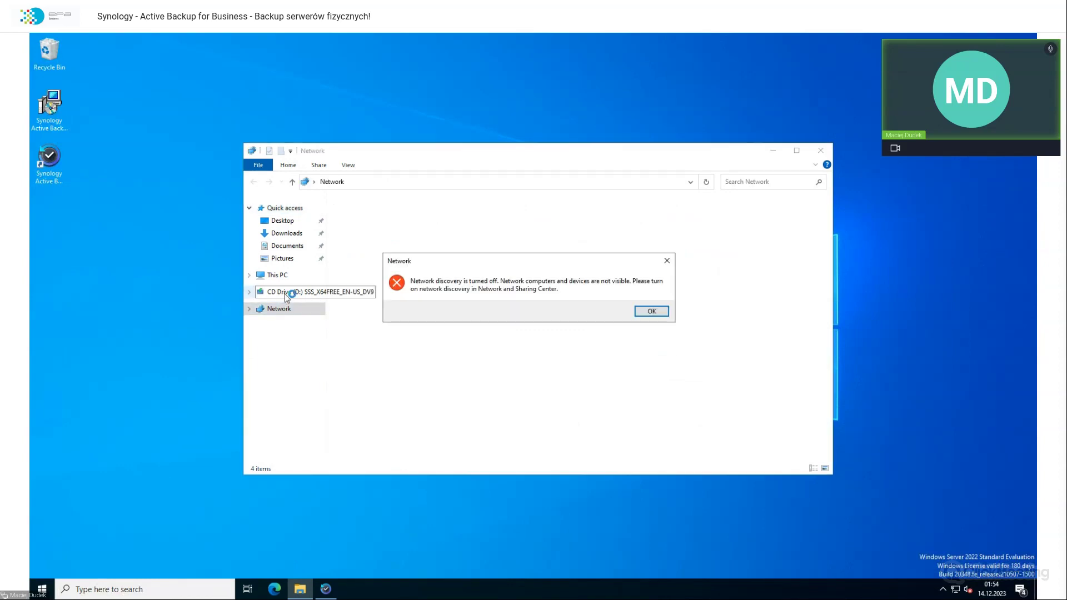
pyautogui.click(651, 312)
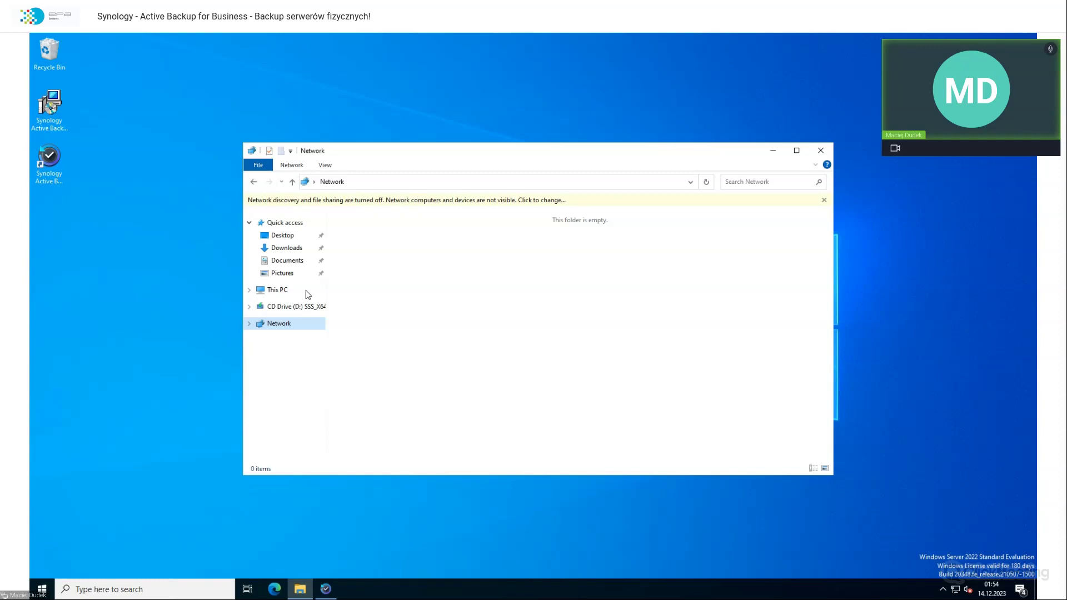
pyautogui.hotkey('alt', 'F4')
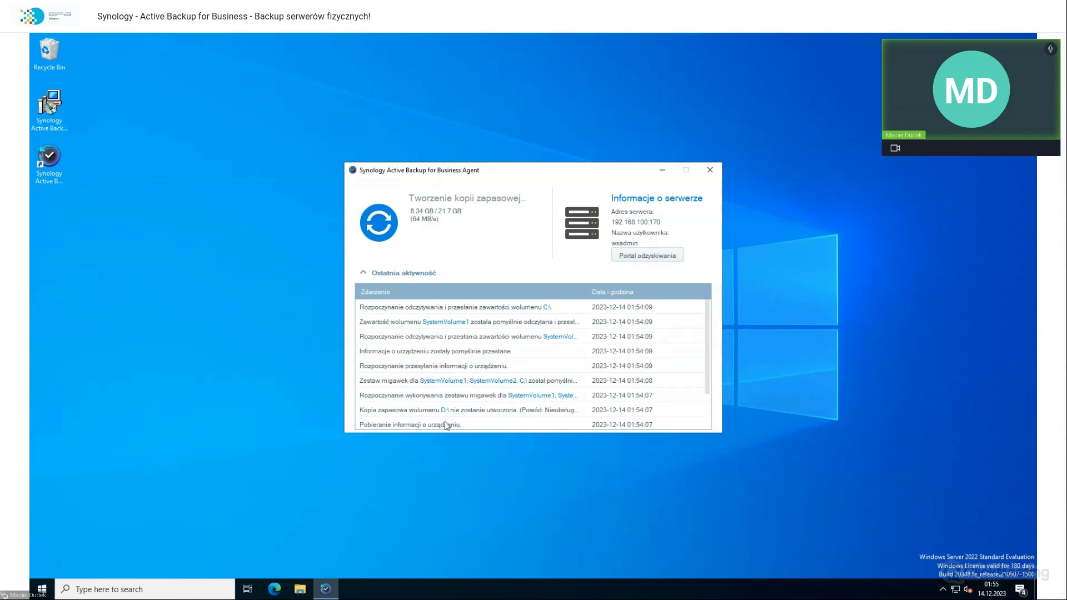
# Step: Launch the Services console by searching 'servi' in the Start menu
pyautogui.rightClick(615, 484)
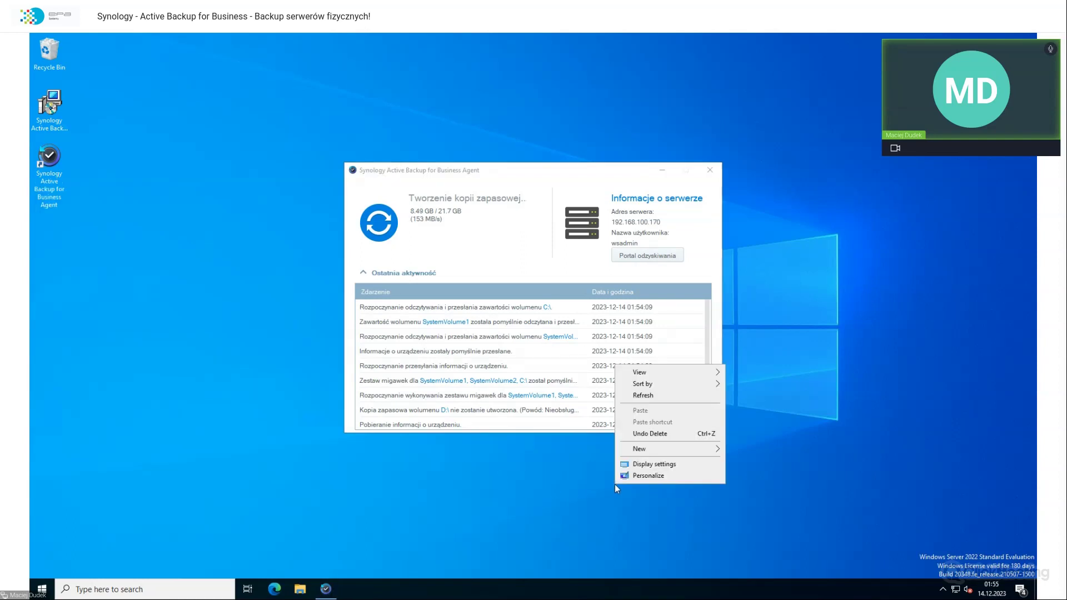
pyautogui.click(599, 484)
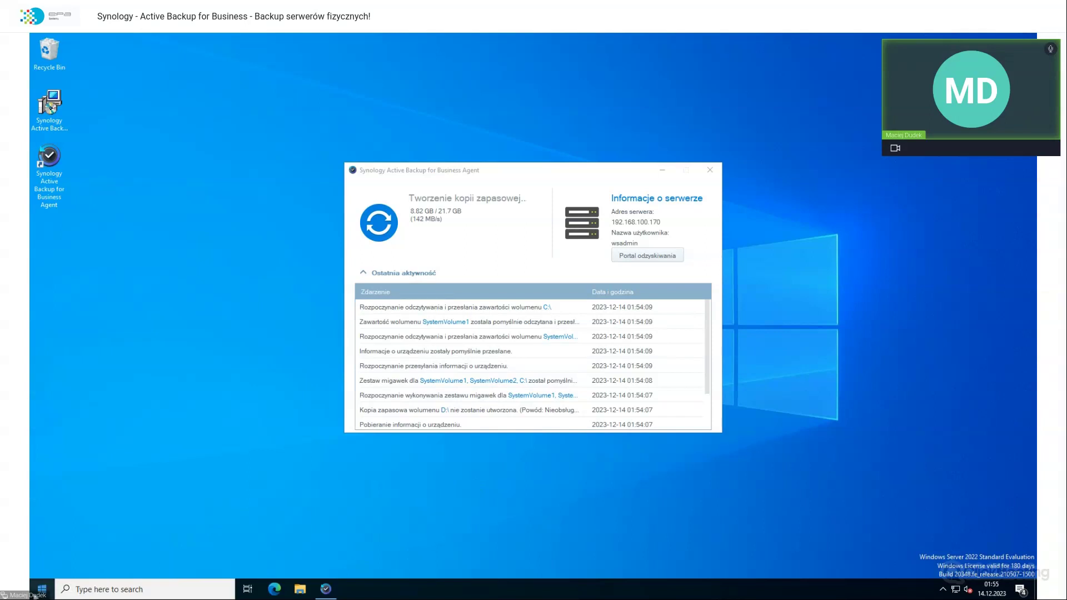
pyautogui.click(41, 590)
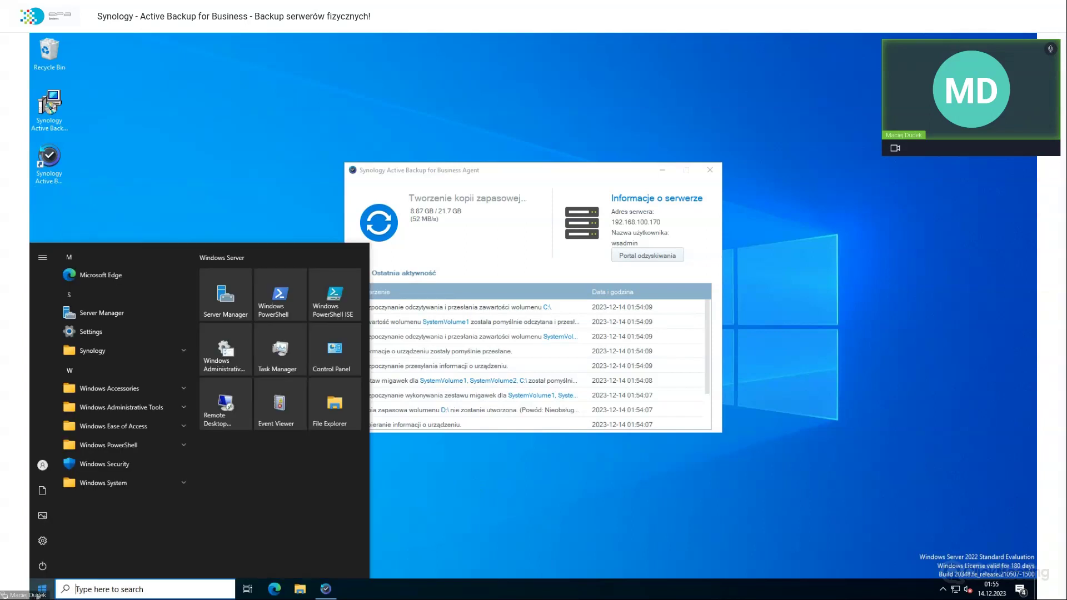
pyautogui.write('servi')
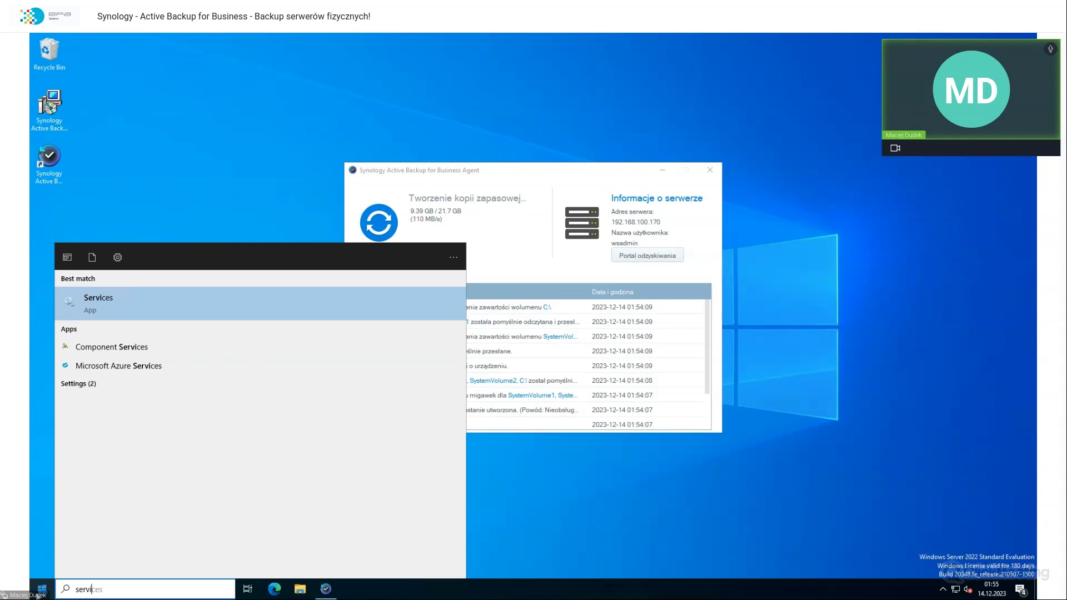
pyautogui.press('Return')
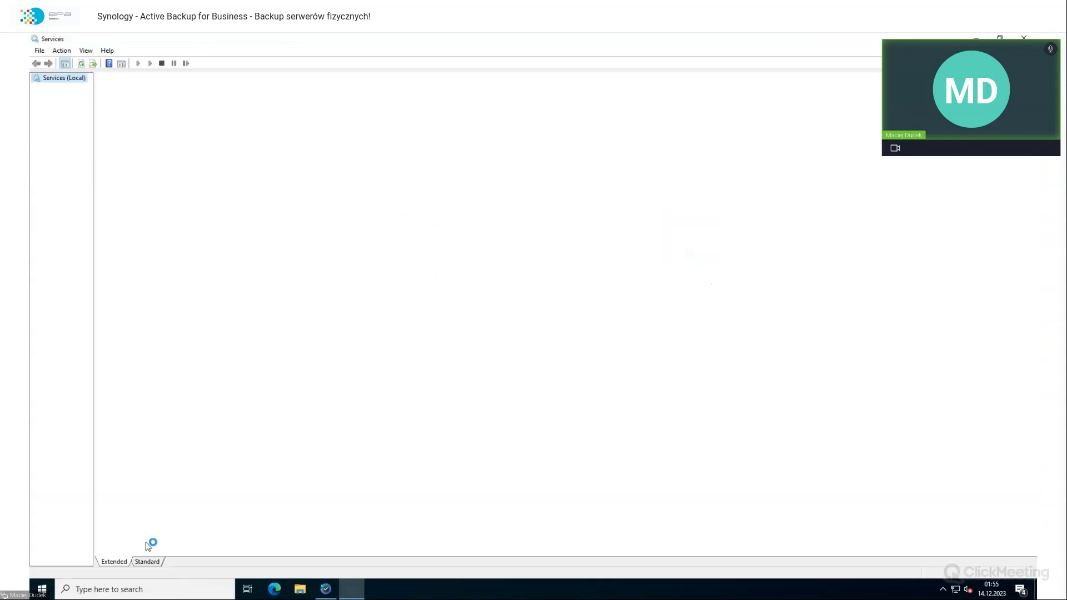
# Step: Open the properties of the Volume Shadow Copy service
pyautogui.click(272, 364)
pyautogui.press('v')
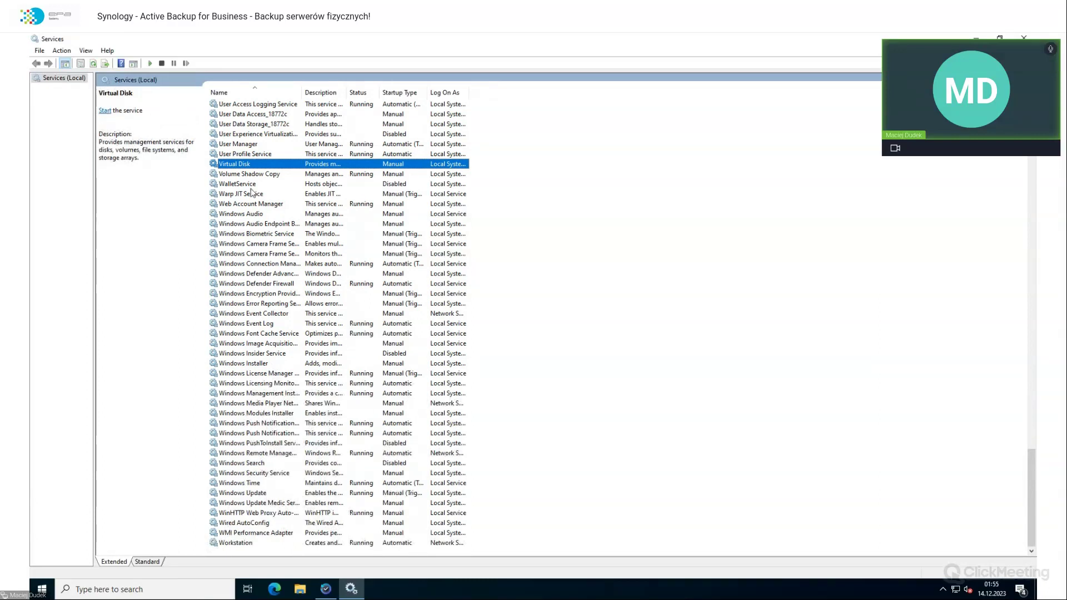
pyautogui.press('Down')
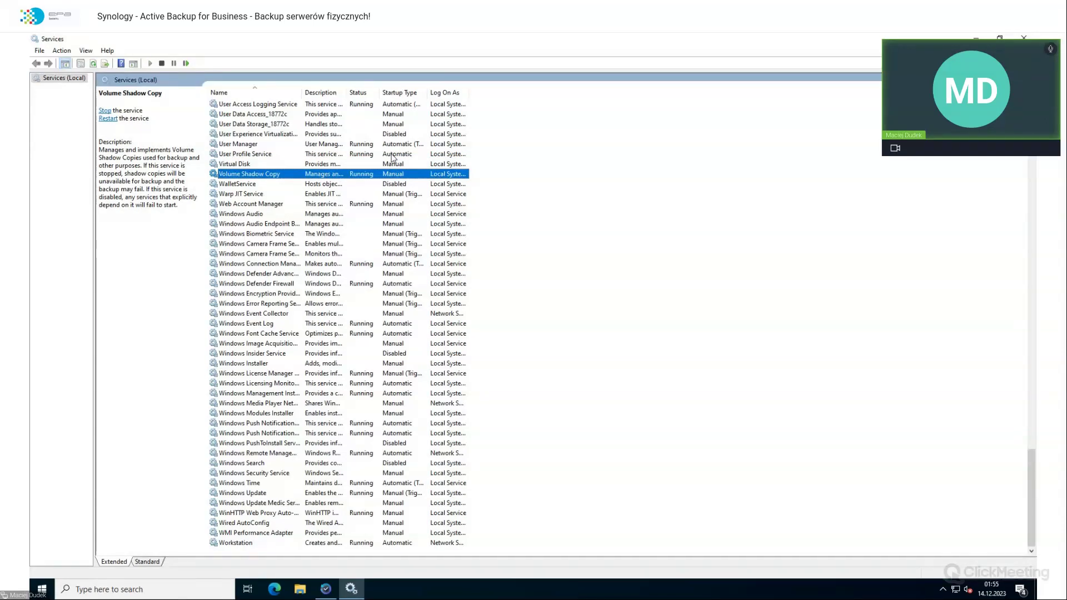
pyautogui.doubleClick(364, 177)
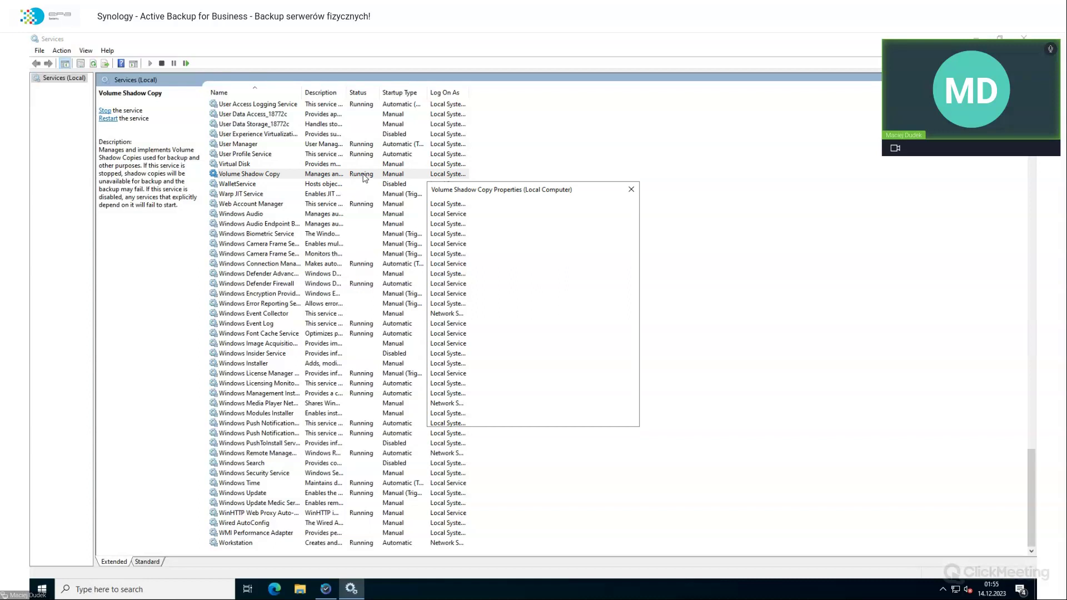
# Step: Check the backup agent's progress, then review Volume Shadow Copy's startup type, leaving it Manual
pyautogui.click(327, 590)
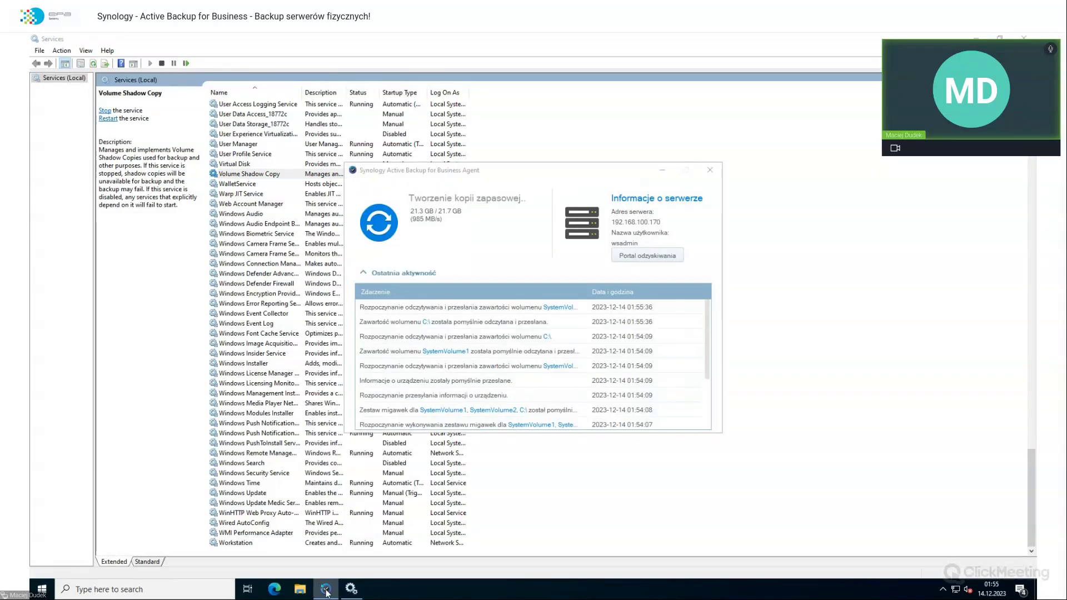
pyautogui.click(326, 591)
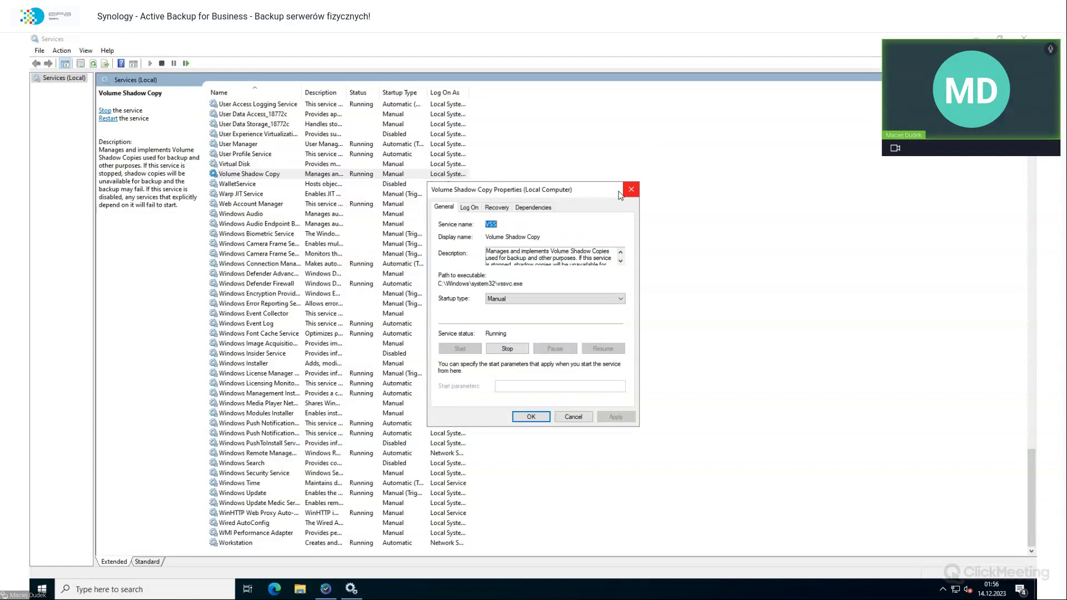
pyautogui.click(494, 304)
pyautogui.click(500, 324)
pyautogui.moveTo(327, 593)
# Step: Close the Volume Shadow Copy properties and scroll the agent's recent activity to the 01:55:54 completion
pyautogui.click(630, 197)
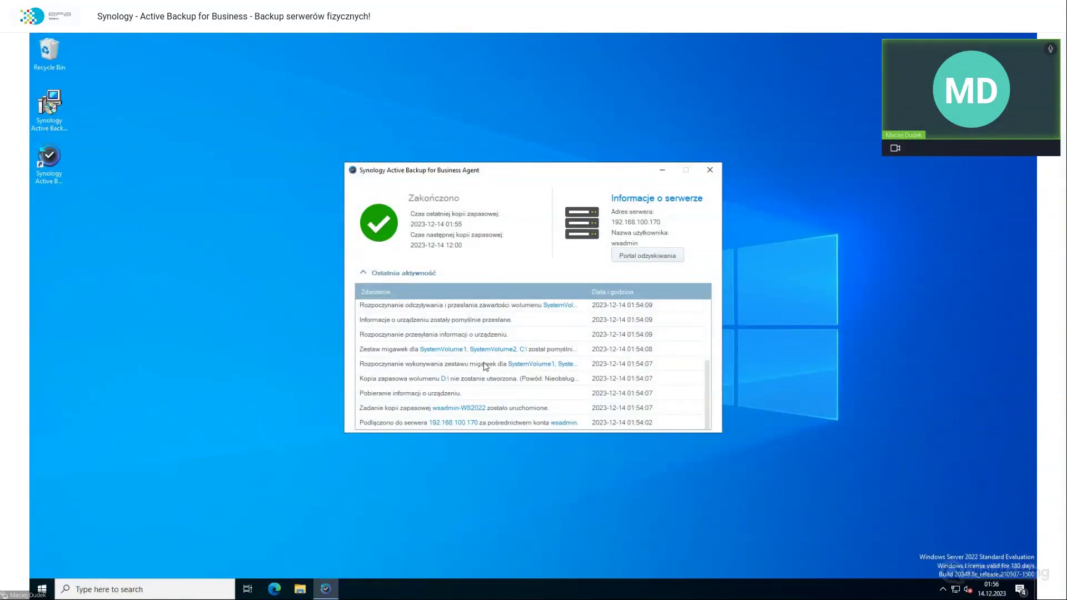
pyautogui.scroll(1, 485, 367)
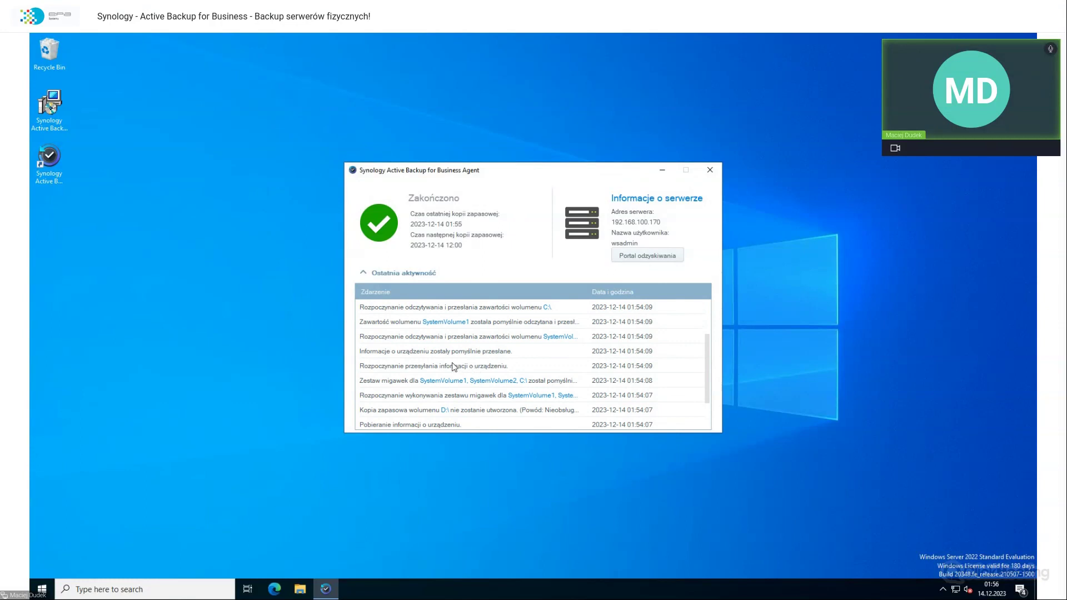
pyautogui.scroll(1, 435, 369)
pyautogui.scroll(1, 396, 375)
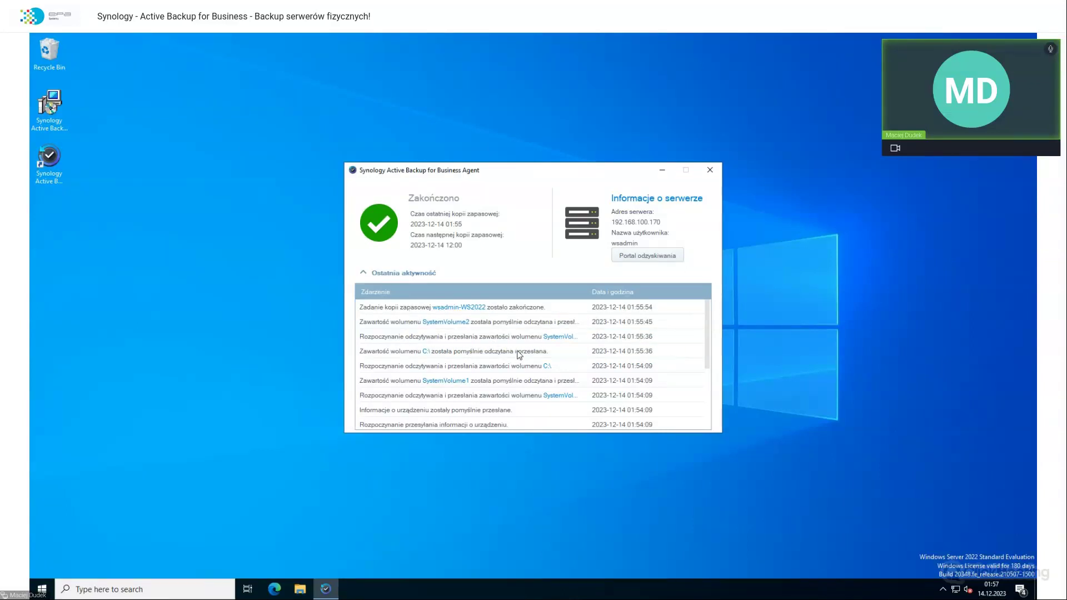
pyautogui.click(265, 384)
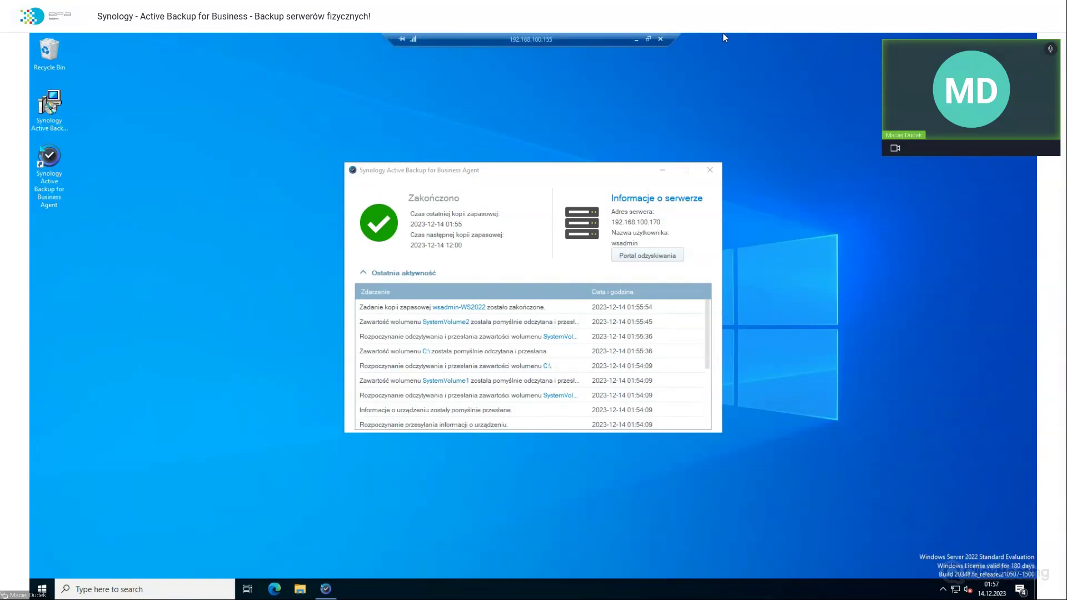
# Step: Open the WS2022 template in the editor, review its settings and users, then leave without changes
pyautogui.click(661, 39)
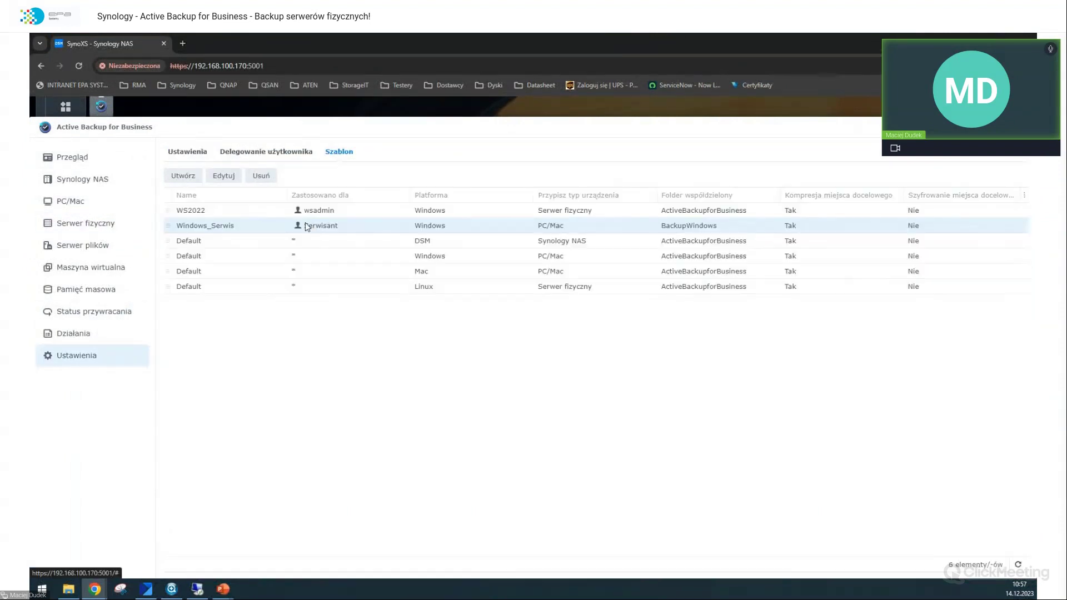
pyautogui.click(285, 212)
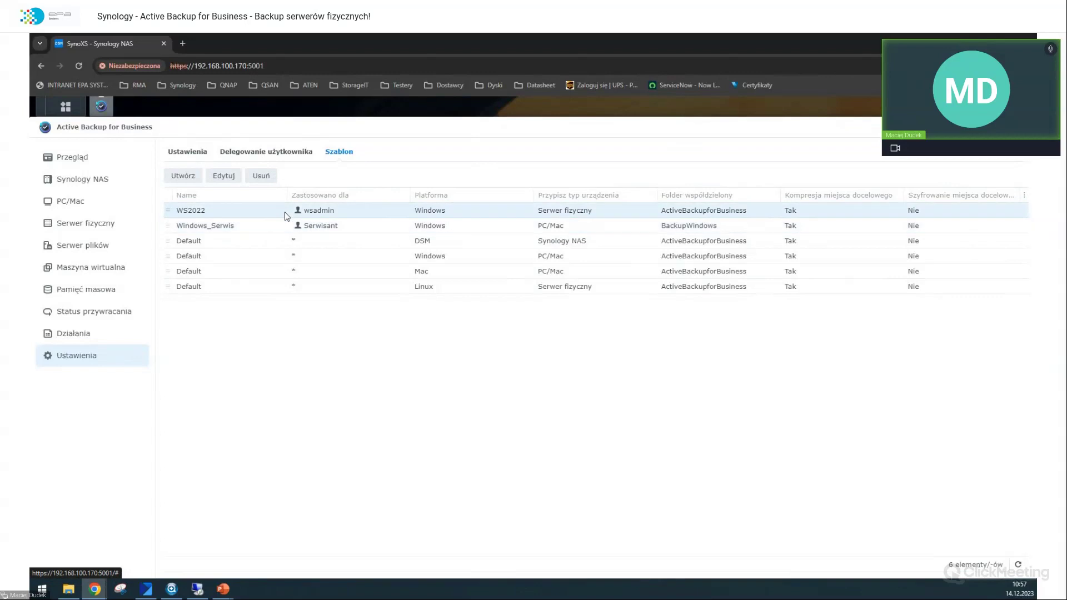
pyautogui.click(224, 177)
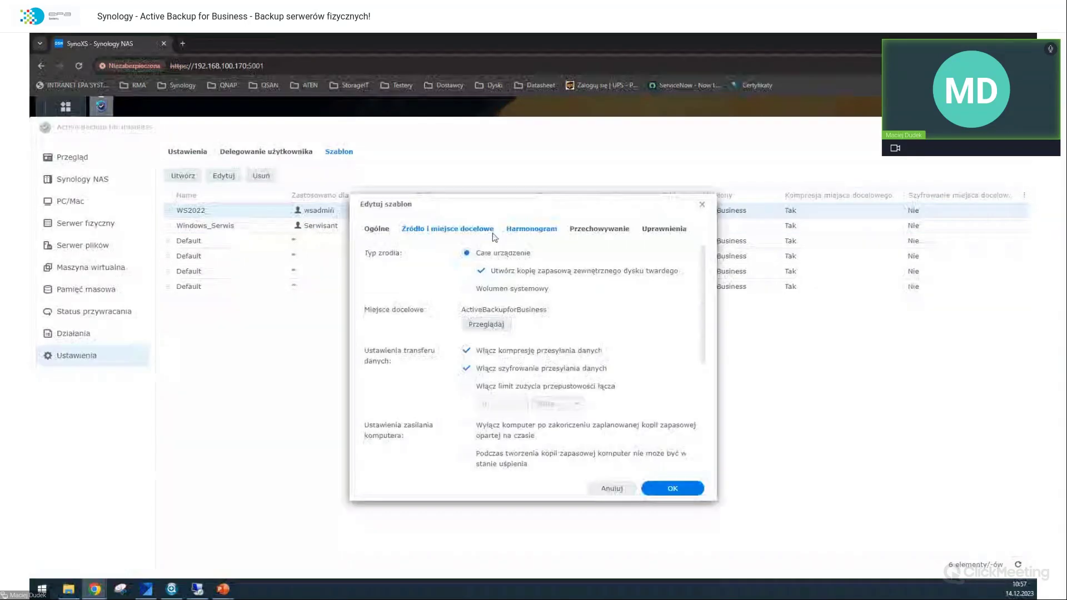
pyautogui.click(595, 229)
pyautogui.click(665, 229)
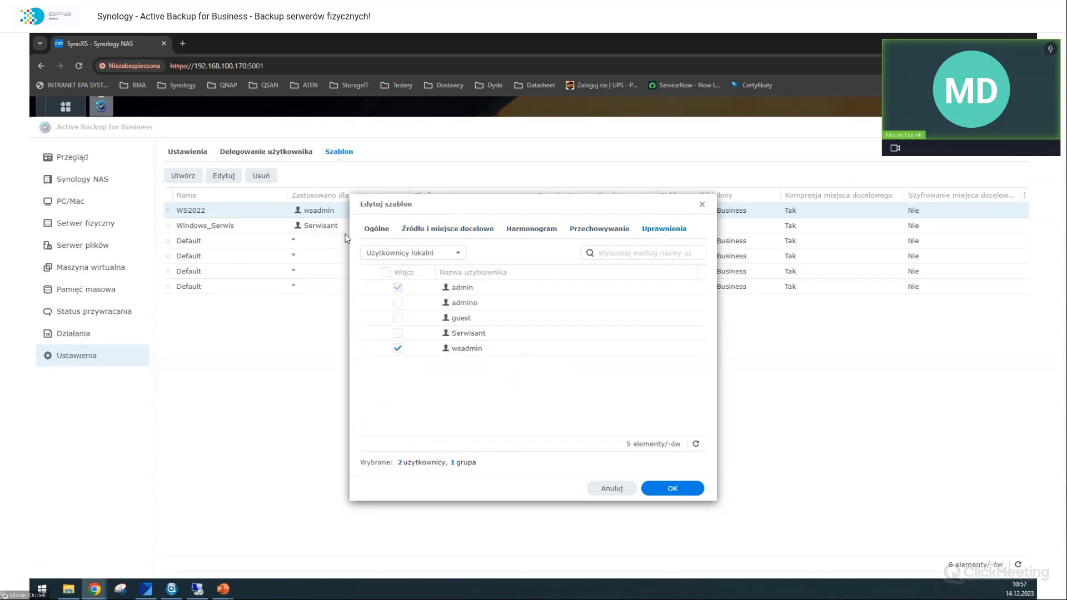
pyautogui.click(365, 230)
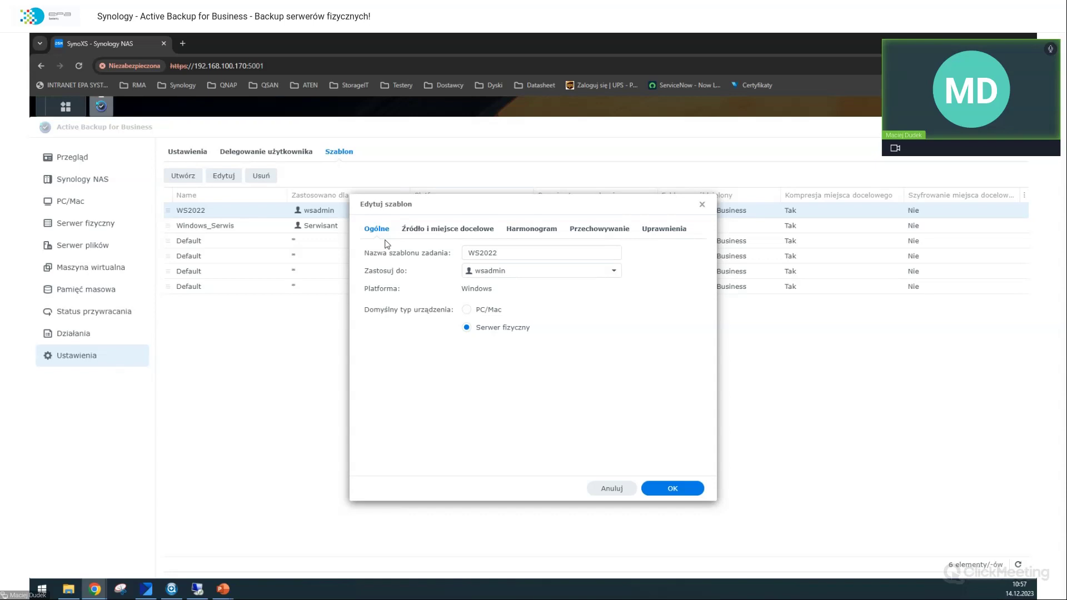
pyautogui.click(131, 237)
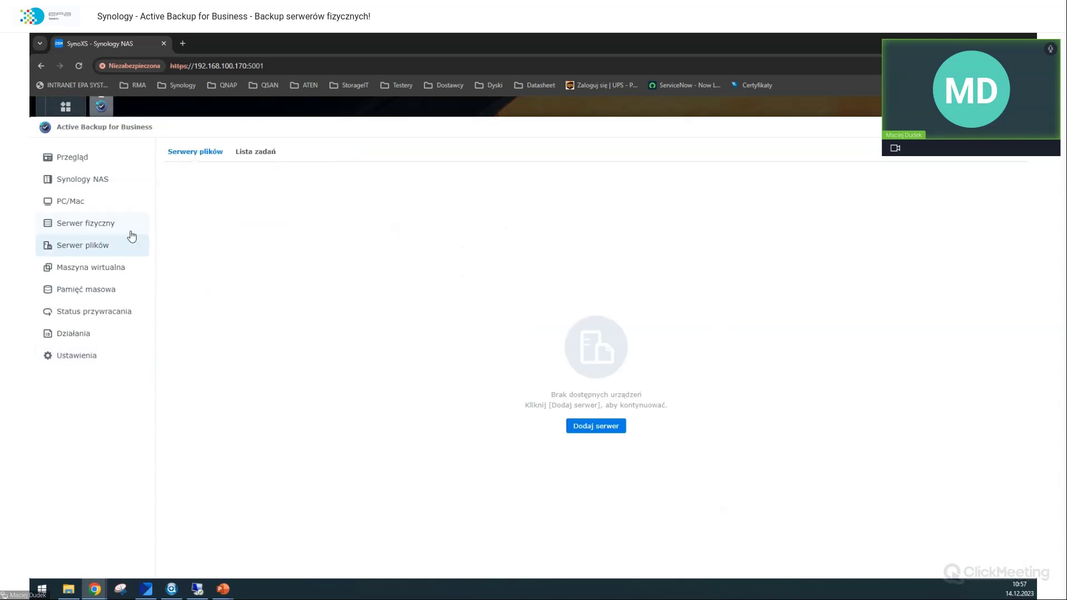
# Step: Show the physical server task list and select Serwisant-Windows_Serwis and wsadmin-WS2022
pyautogui.click(131, 231)
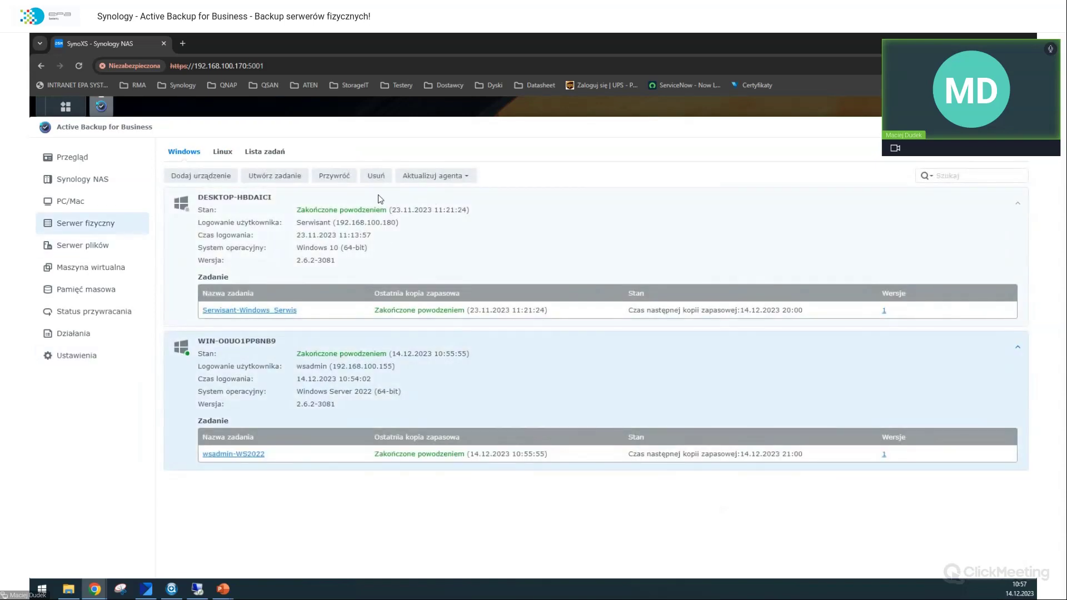
pyautogui.click(275, 152)
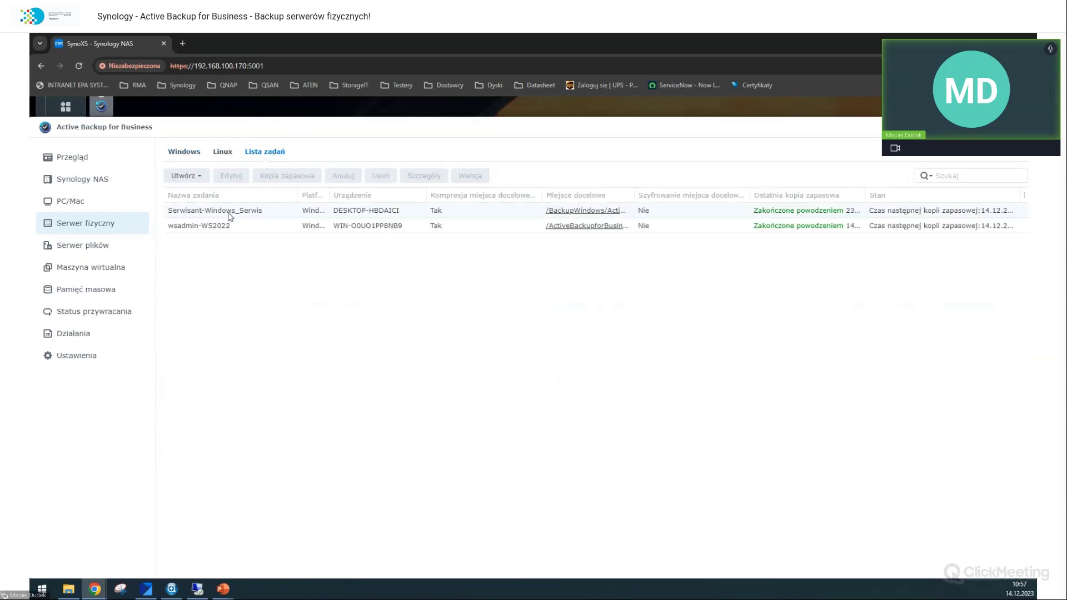
pyautogui.click(228, 211)
pyautogui.click(227, 227)
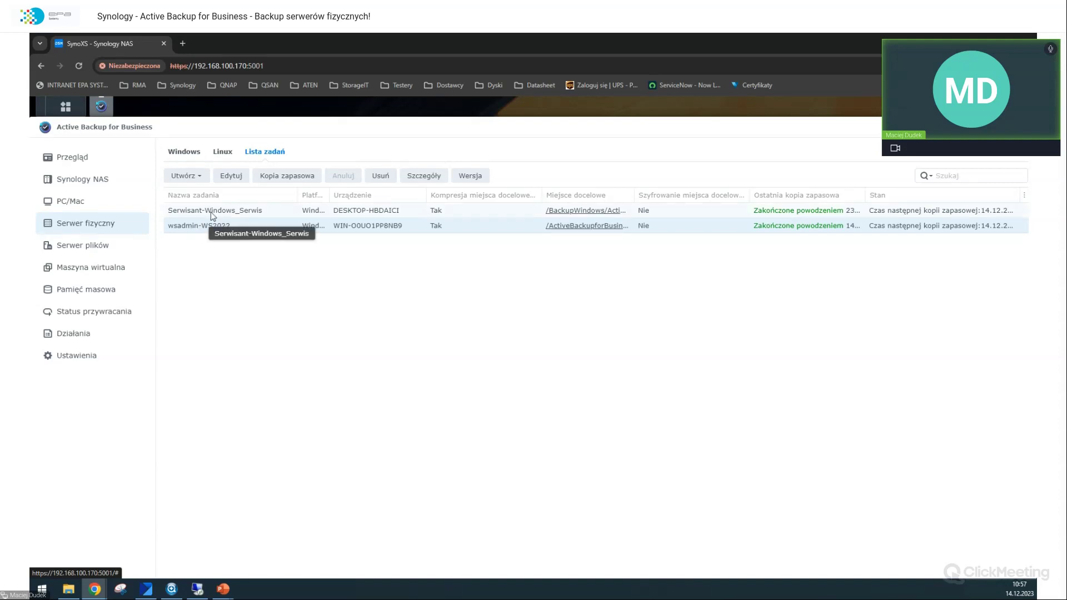
# Step: Edit the wsadmin-WS2022 task and tick Włącz skrypt pre/post, leaving both script paths empty
pyautogui.click(231, 177)
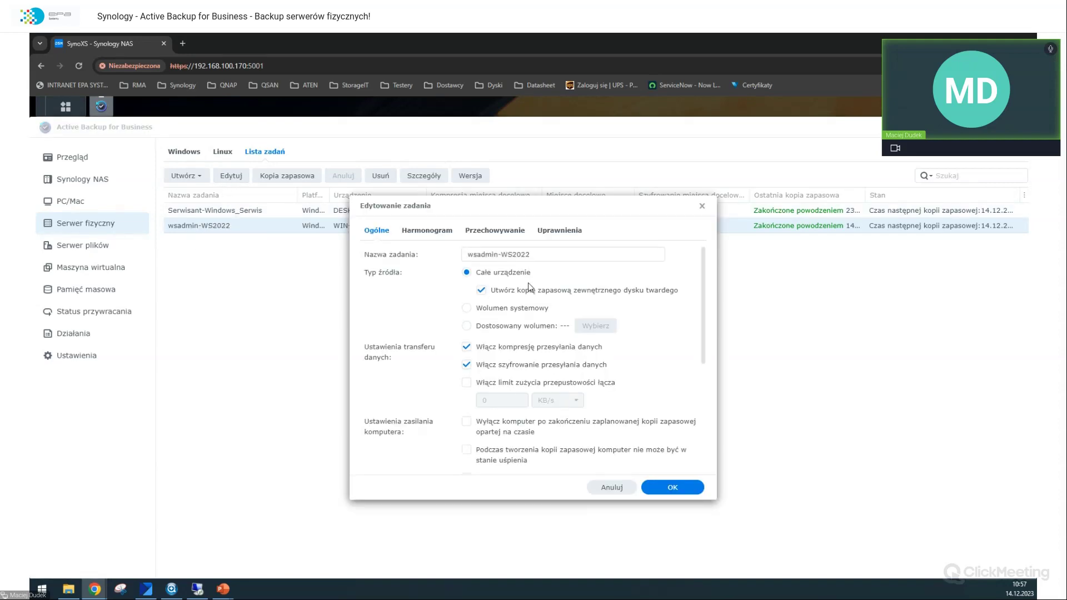
pyautogui.scroll(-5, 529, 288)
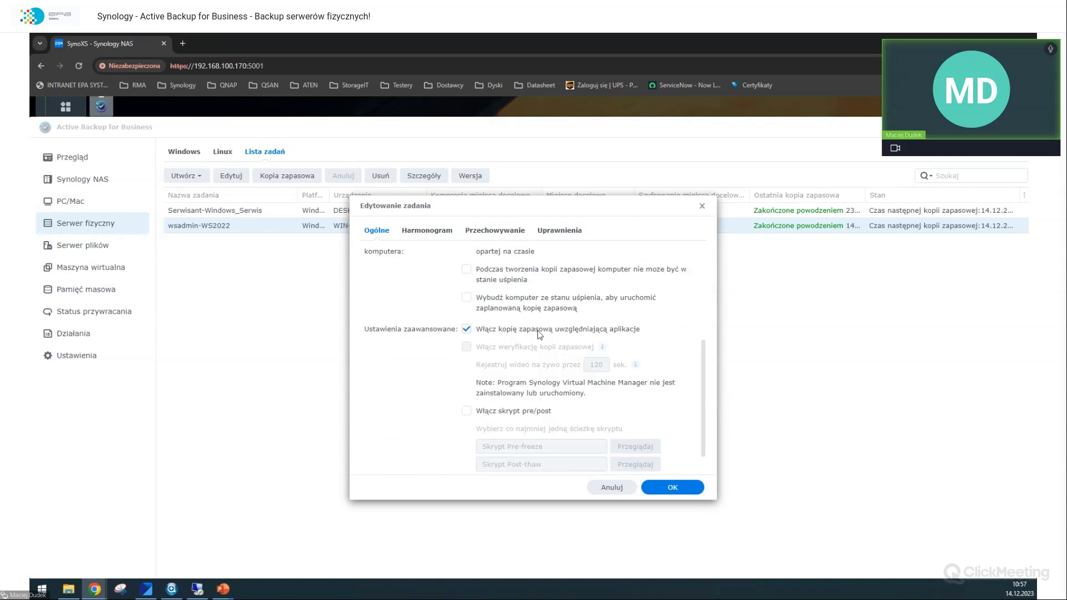
pyautogui.scroll(-1, 538, 333)
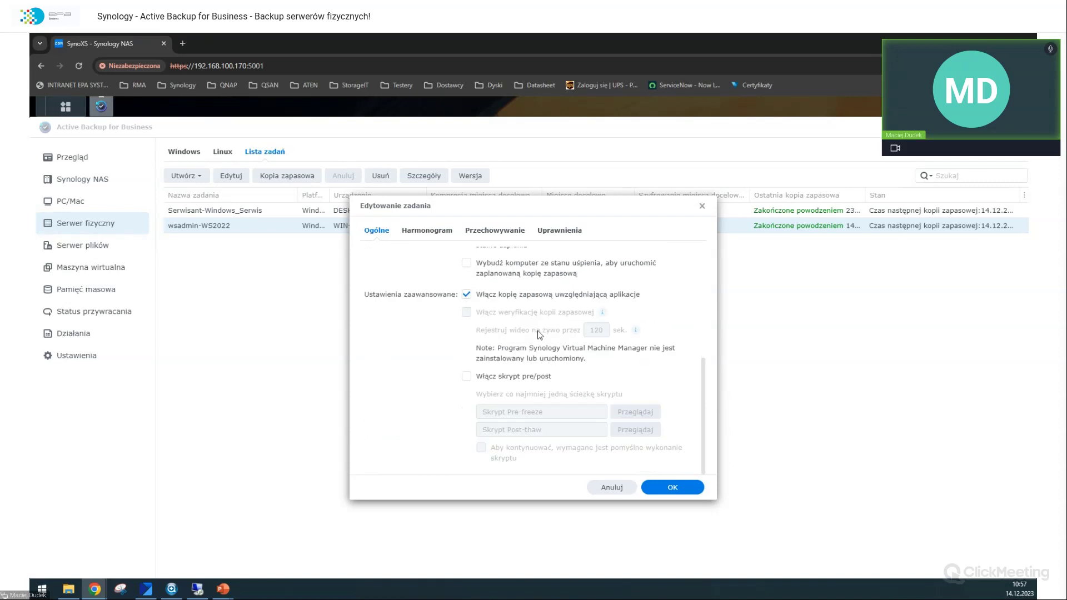
pyautogui.click(518, 382)
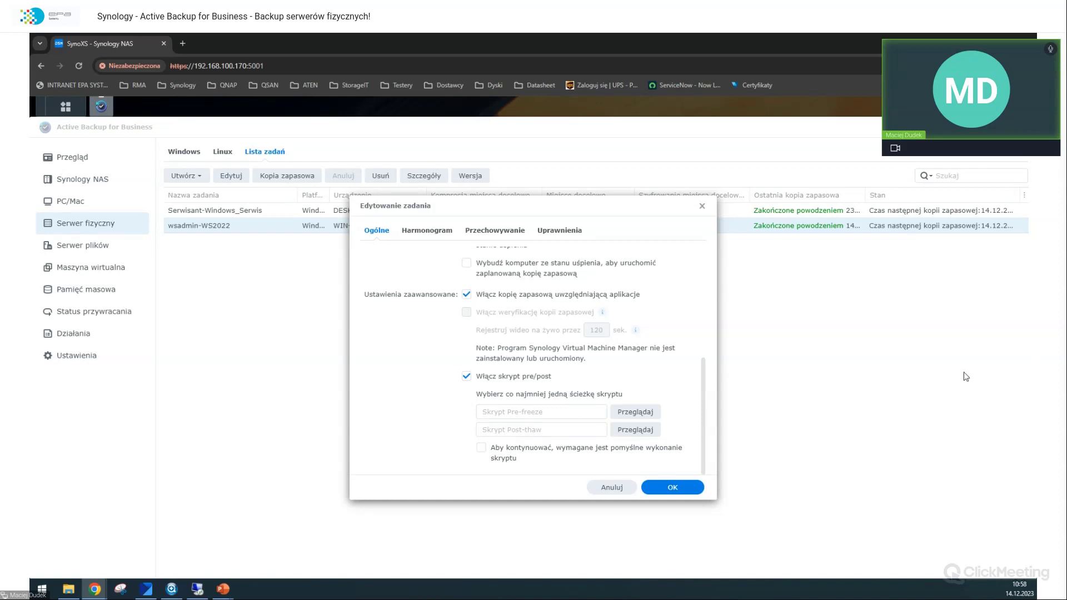
pyautogui.moveTo(196, 590)
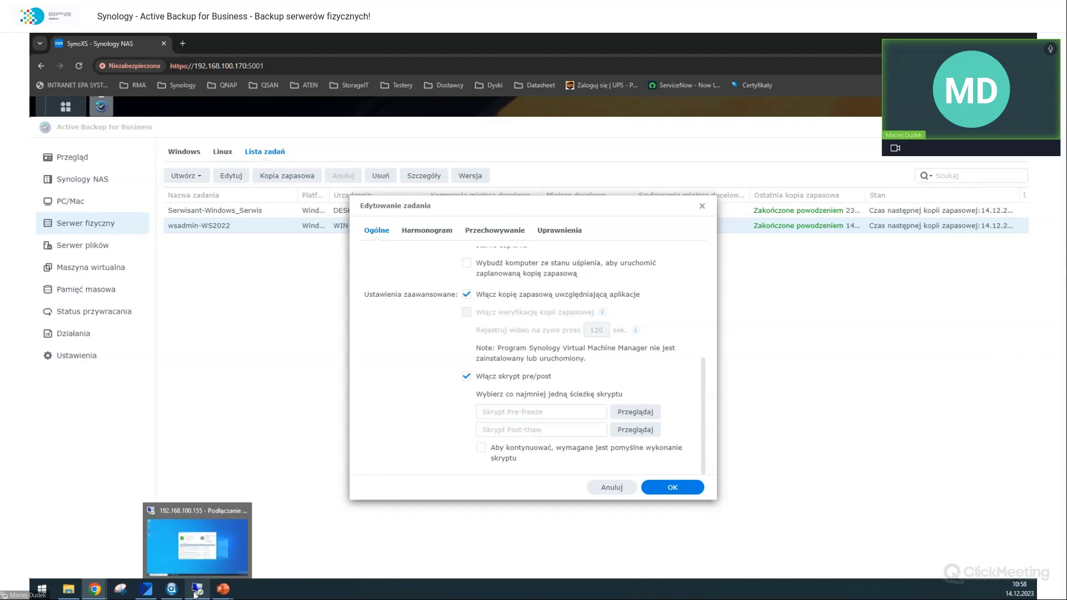
# Step: On the server's remote session, open and then close a File Explorer window
pyautogui.click(195, 592)
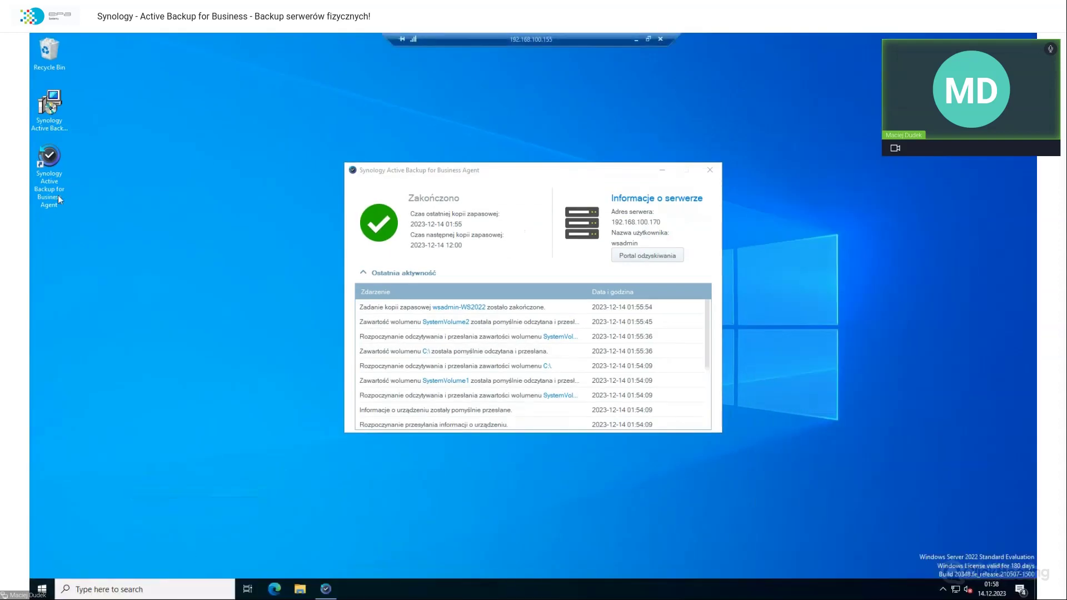
pyautogui.click(298, 589)
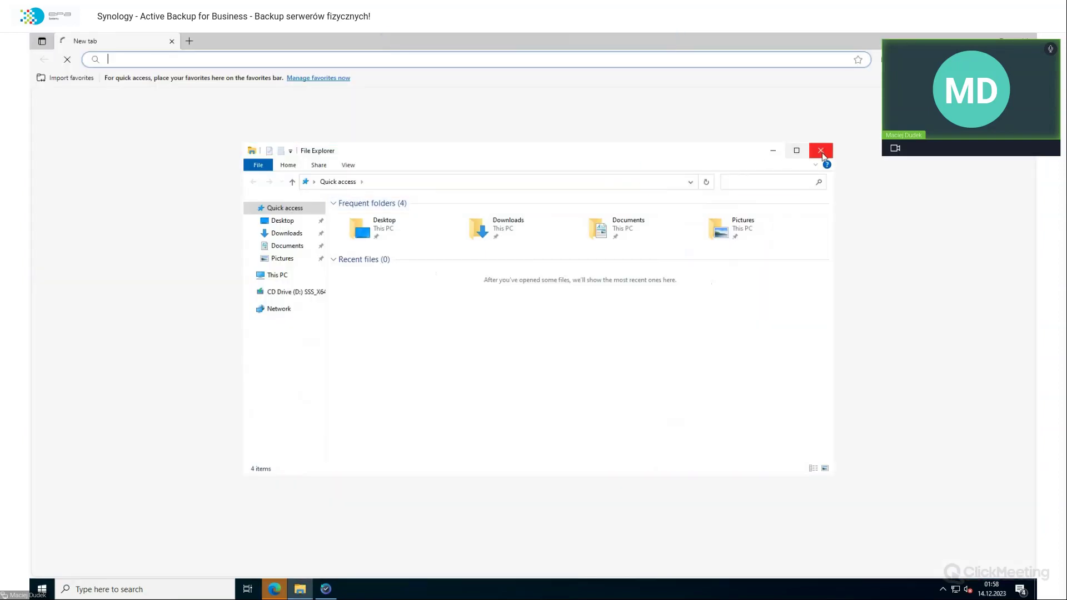
pyautogui.click(820, 150)
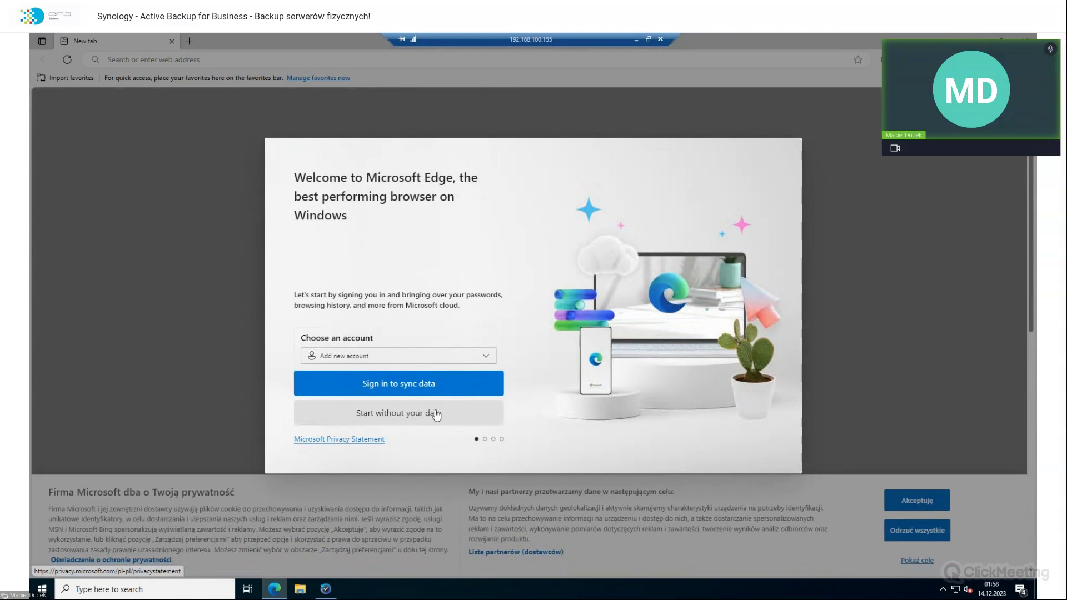
# Step: Finish Edge's first run without data, declining sharing and Google import, allowing personalisation, then close it
pyautogui.click(432, 412)
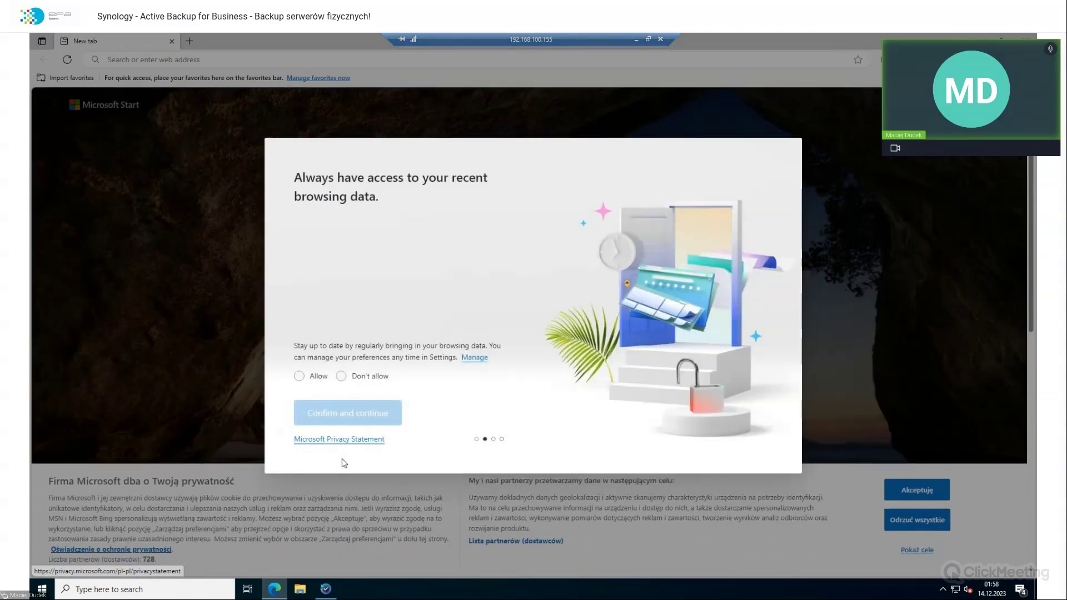
pyautogui.moveTo(369, 376); pyautogui.dragTo(354, 390)
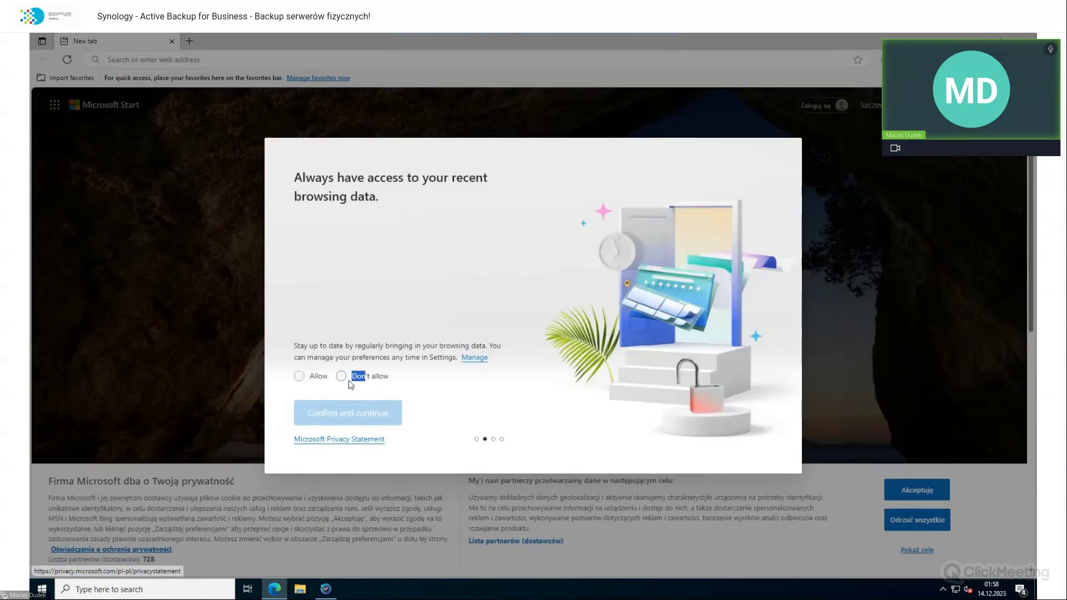
pyautogui.click(341, 377)
pyautogui.click(341, 423)
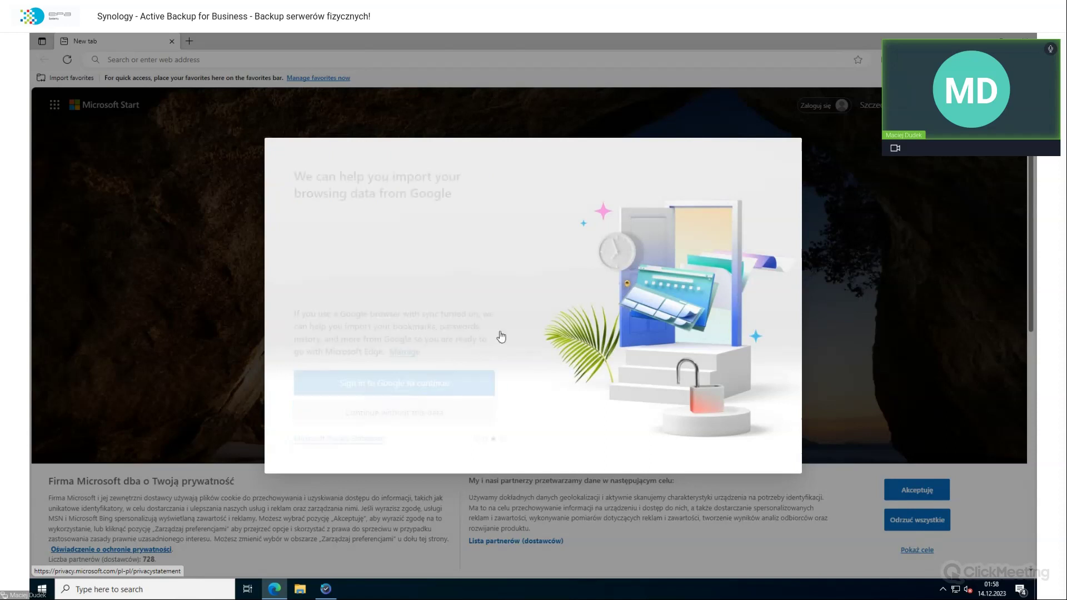
pyautogui.click(403, 418)
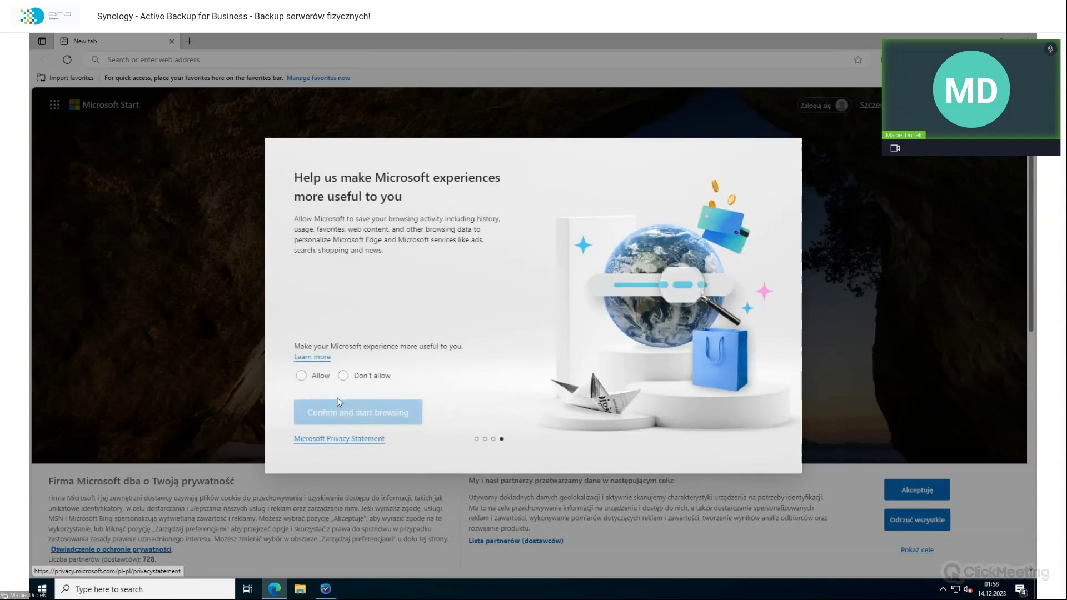
pyautogui.click(301, 375)
pyautogui.click(420, 412)
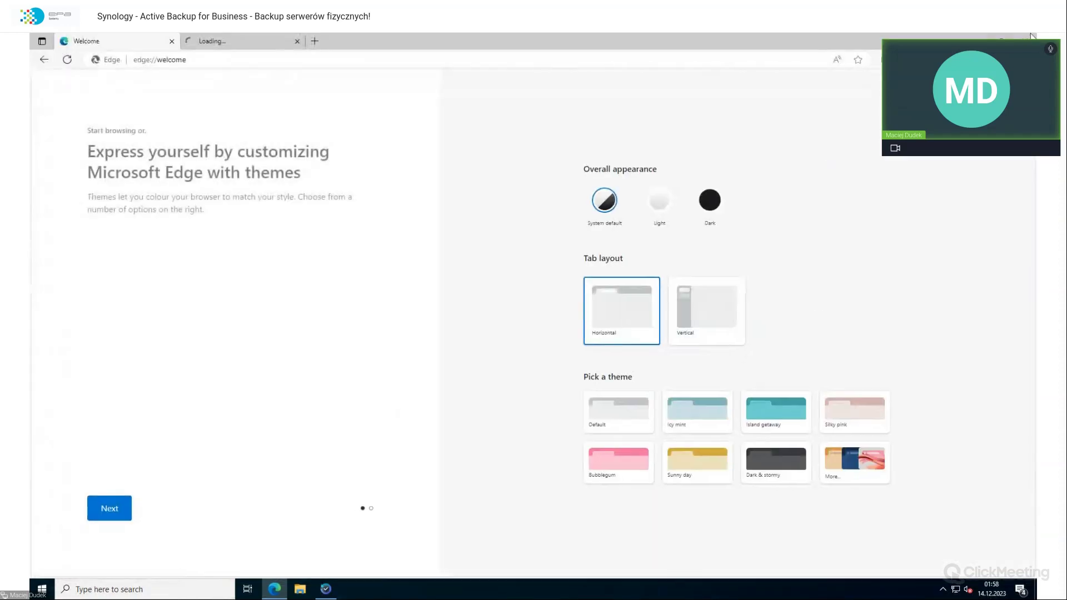
pyautogui.hotkey('alt', 'F4')
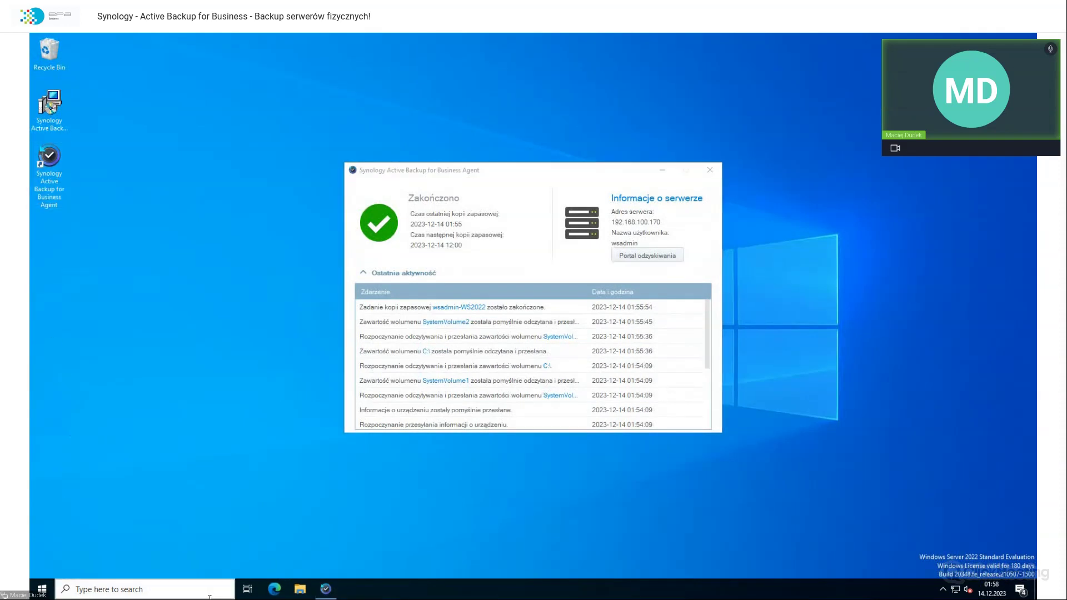
# Step: In File Explorer, navigate to the network server \\192.168.100.170
pyautogui.click(300, 589)
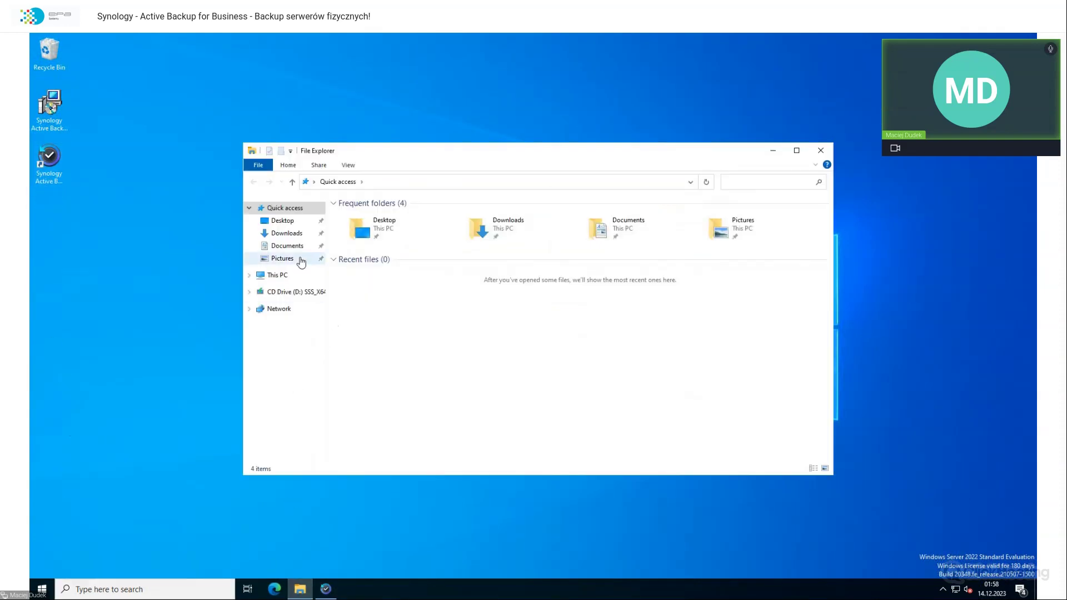
pyautogui.click(419, 183)
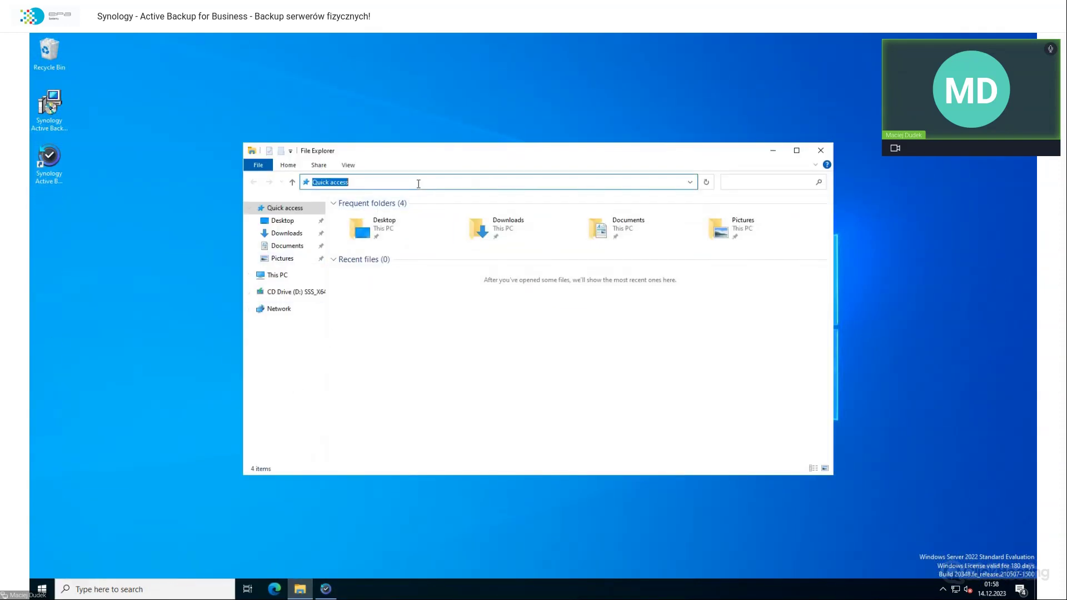
pyautogui.write('\\\\192.168.100')
pyautogui.press('Down')
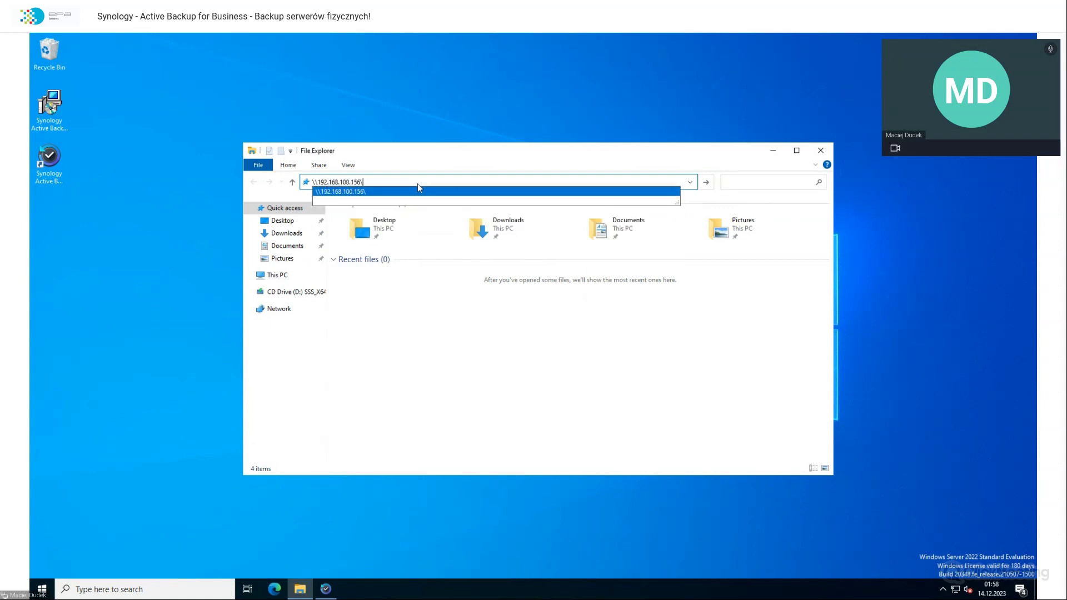
pyautogui.press('Return')
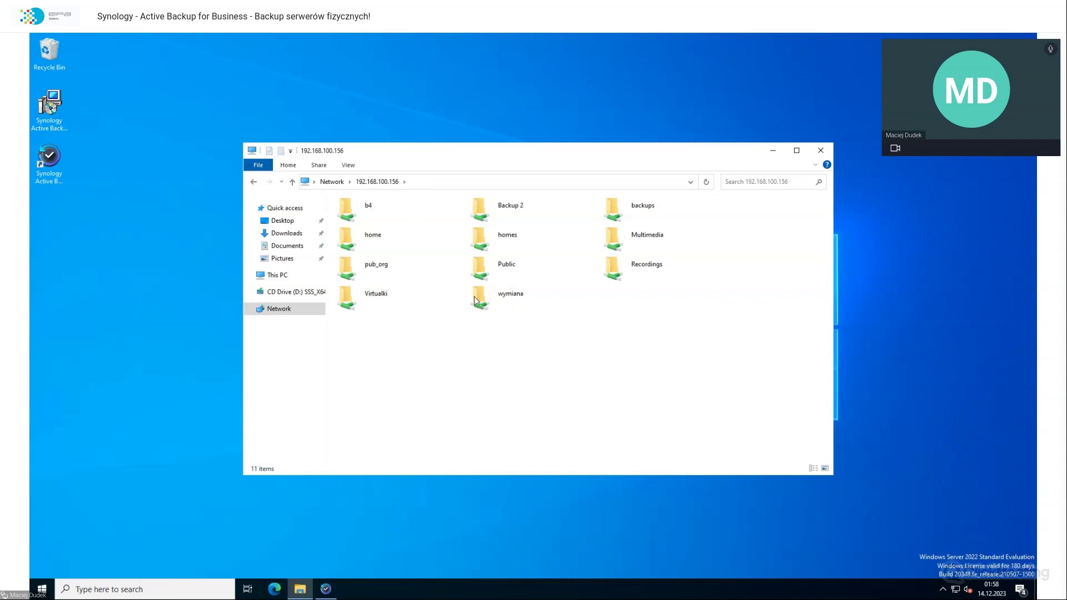
pyautogui.click(516, 181)
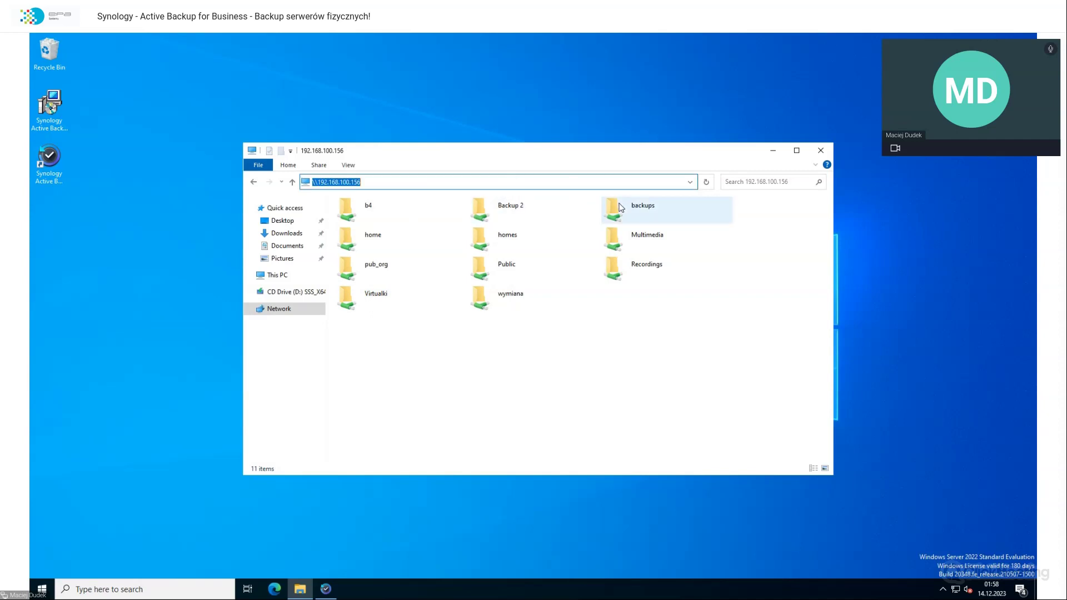
pyautogui.click(506, 182)
pyautogui.press('BackSpace')
pyautogui.press('BackSpace')
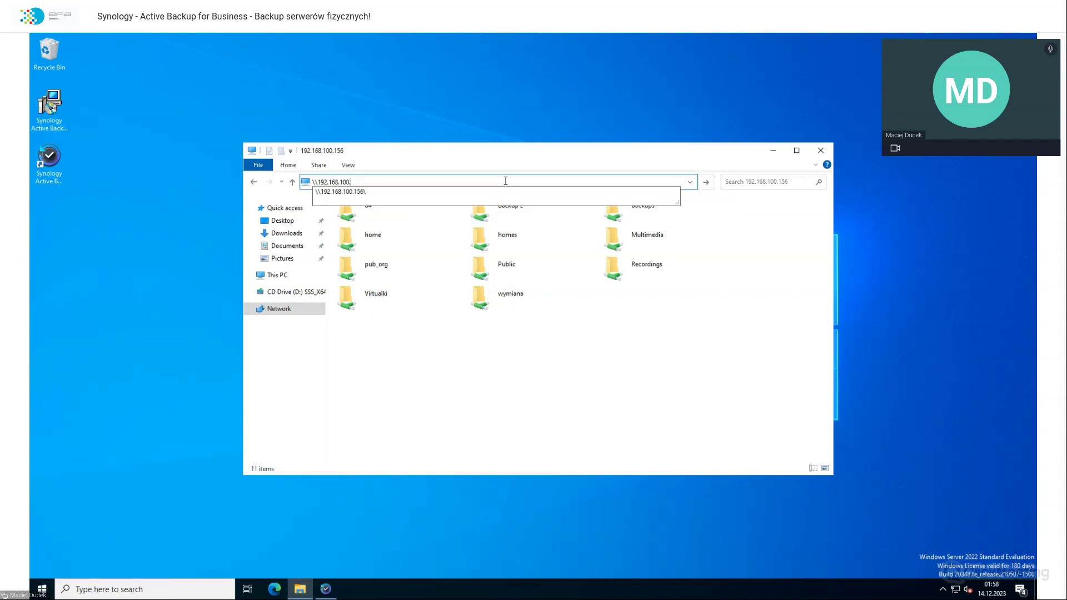
pyautogui.write('70\\')
pyautogui.press('Return')
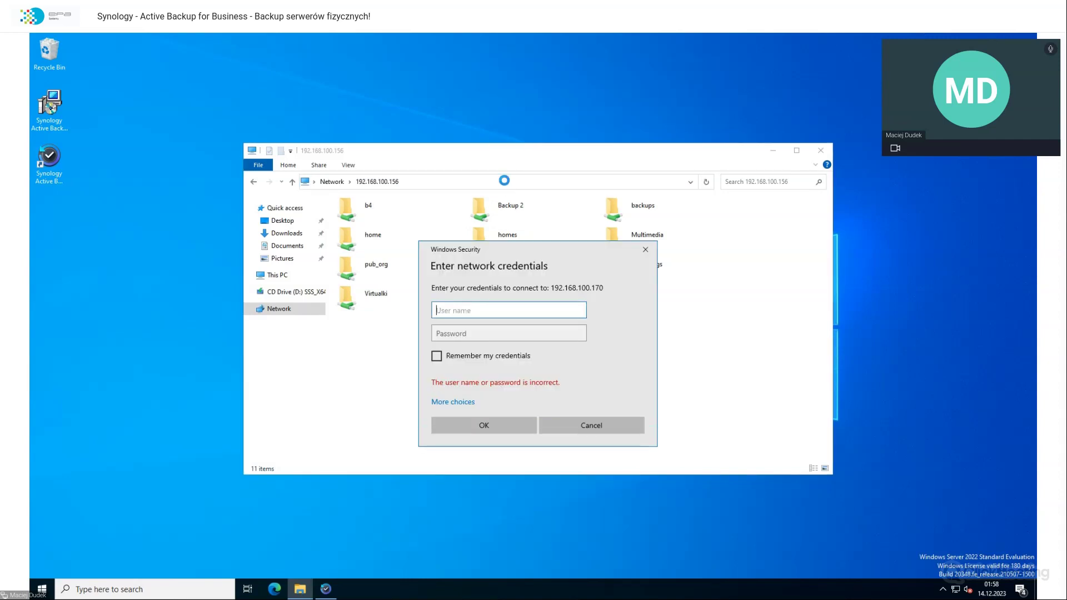
# Step: Sign in with the NAS admin credentials, open the wymiana share and open the skrypt text file
pyautogui.write('admino')
pyautogui.press('Tab')
pyautogui.write('••••••••')
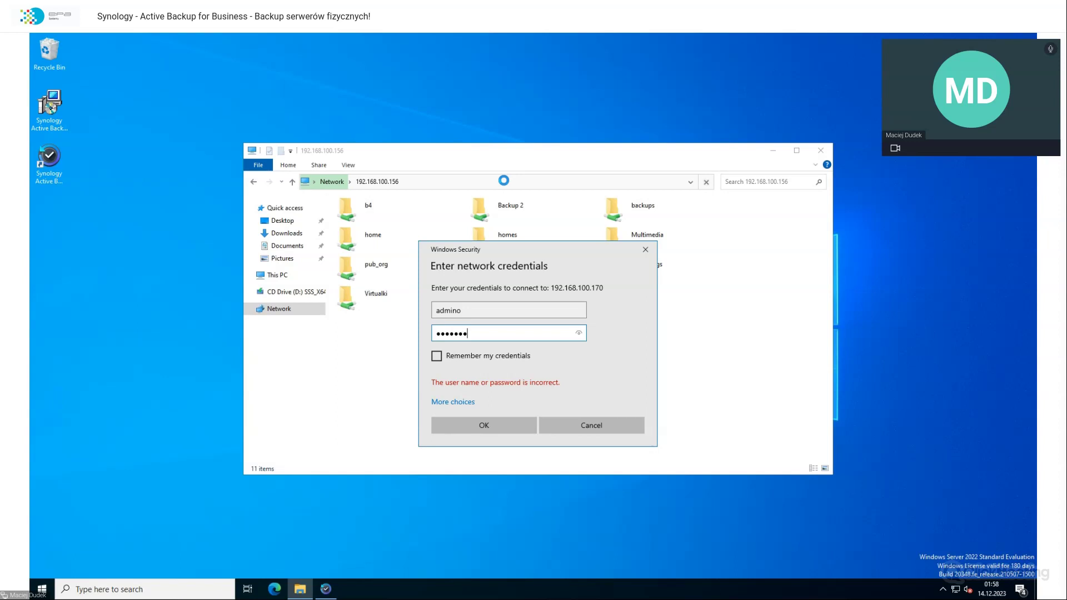
pyautogui.press('Return')
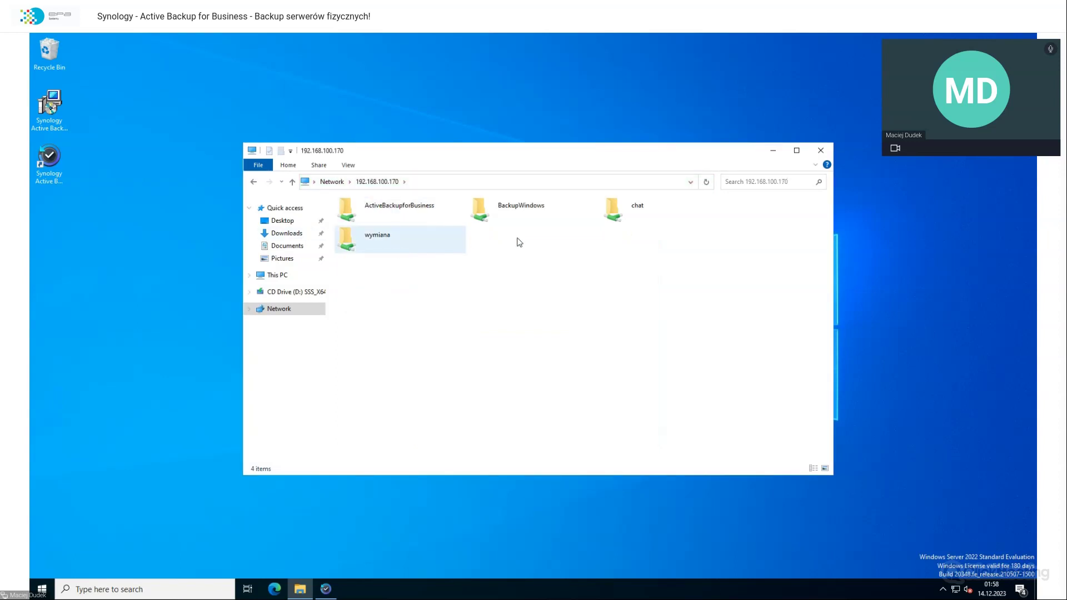
pyautogui.doubleClick(400, 245)
pyautogui.click(378, 314)
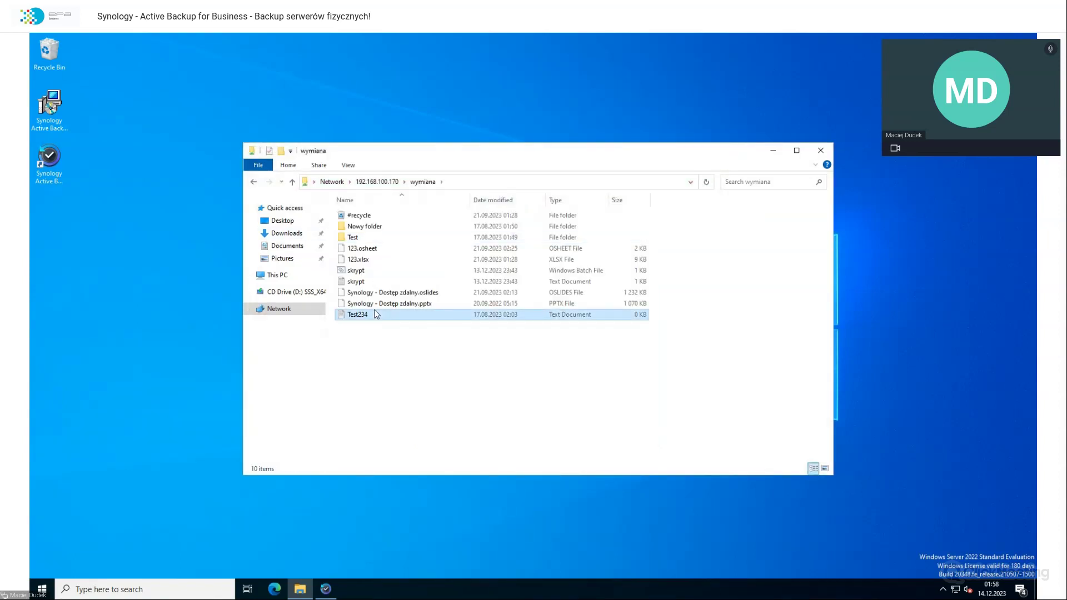
pyautogui.keyDown('alt'); pyautogui.doubleClick(370, 273); pyautogui.keyUp('alt')
pyautogui.click(609, 282)
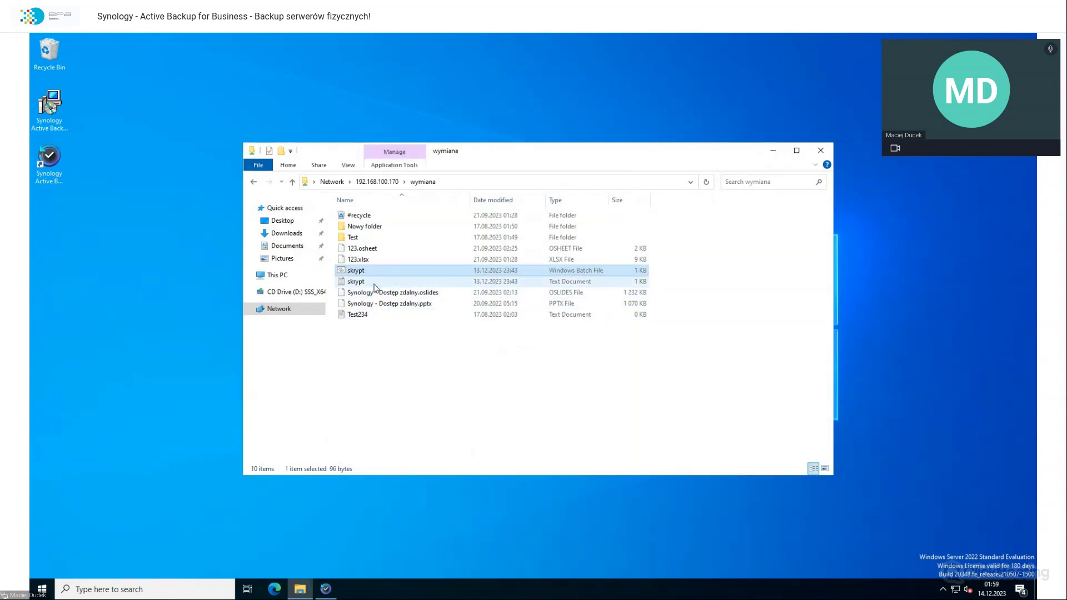
pyautogui.doubleClick(345, 281)
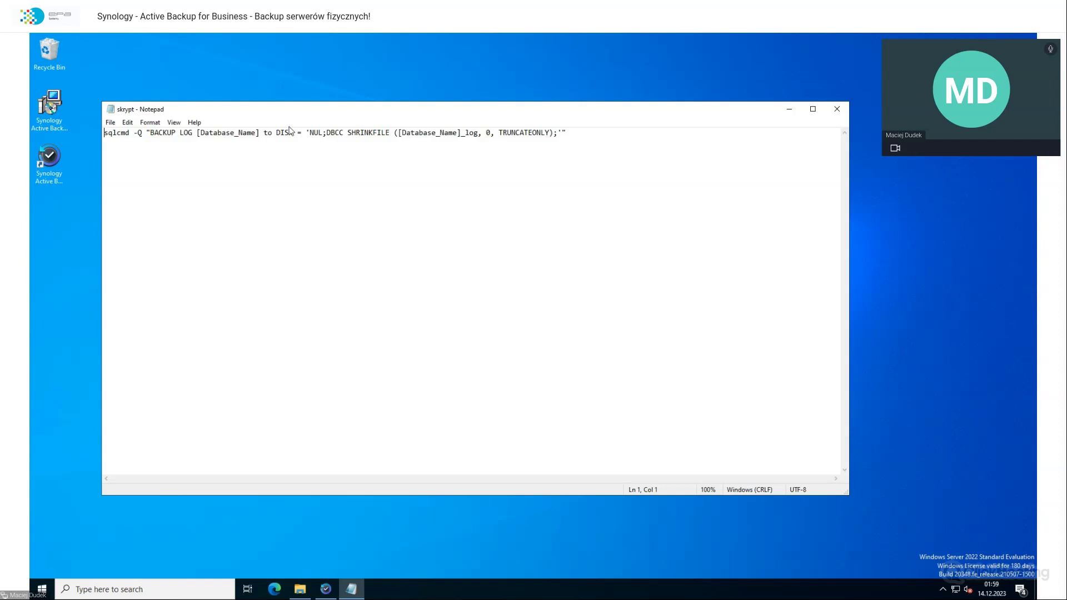
# Step: Replace both Database_Name placeholders in the script with BASE1_WS
pyautogui.moveTo(257, 134); pyautogui.dragTo(202, 133)
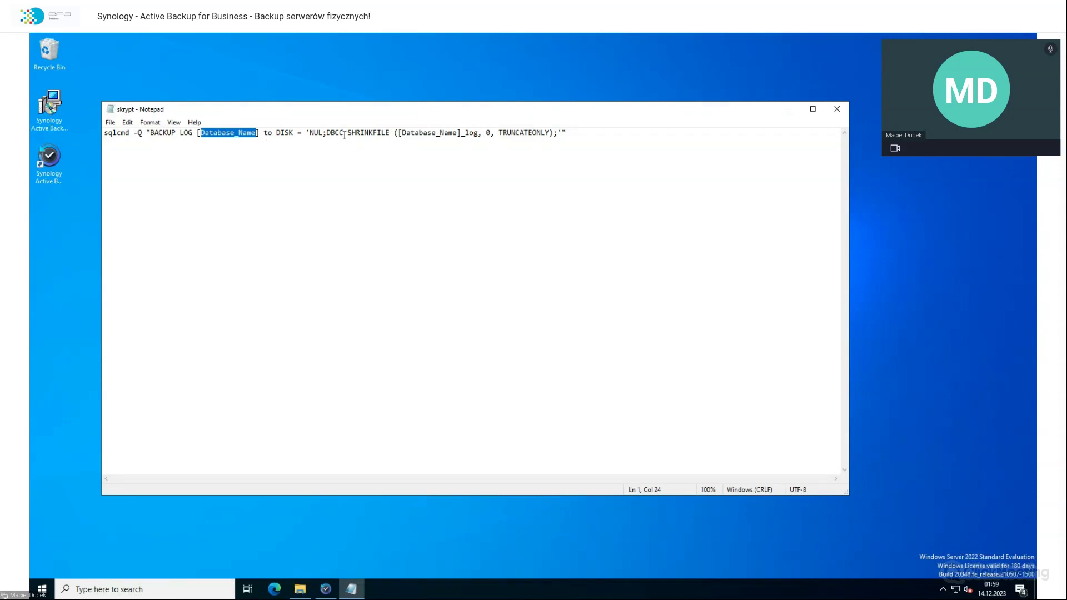
pyautogui.moveTo(402, 133); pyautogui.dragTo(458, 132)
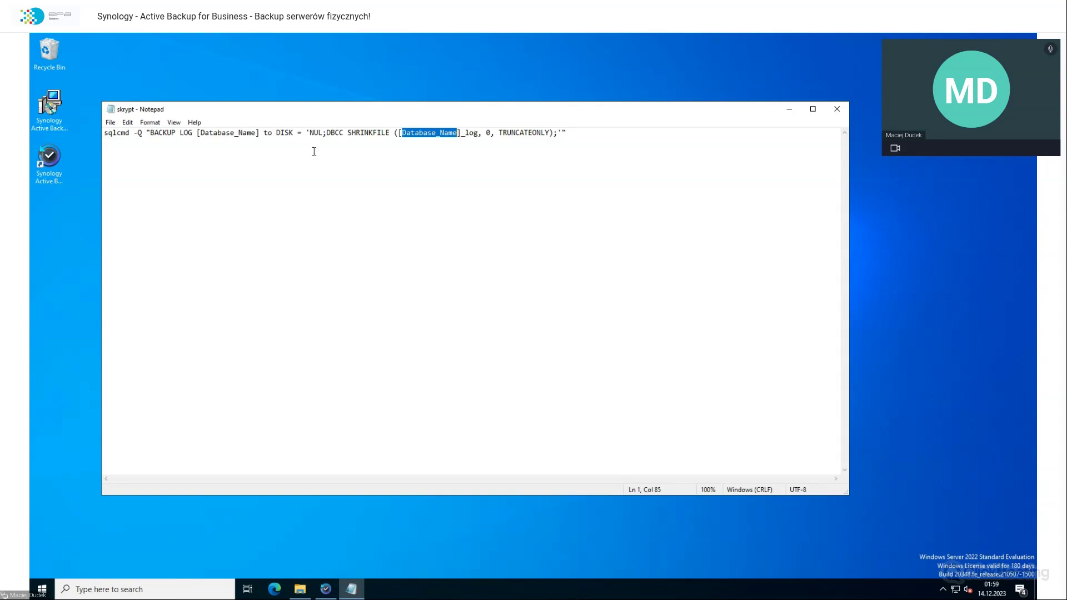
pyautogui.moveTo(256, 134); pyautogui.dragTo(200, 134)
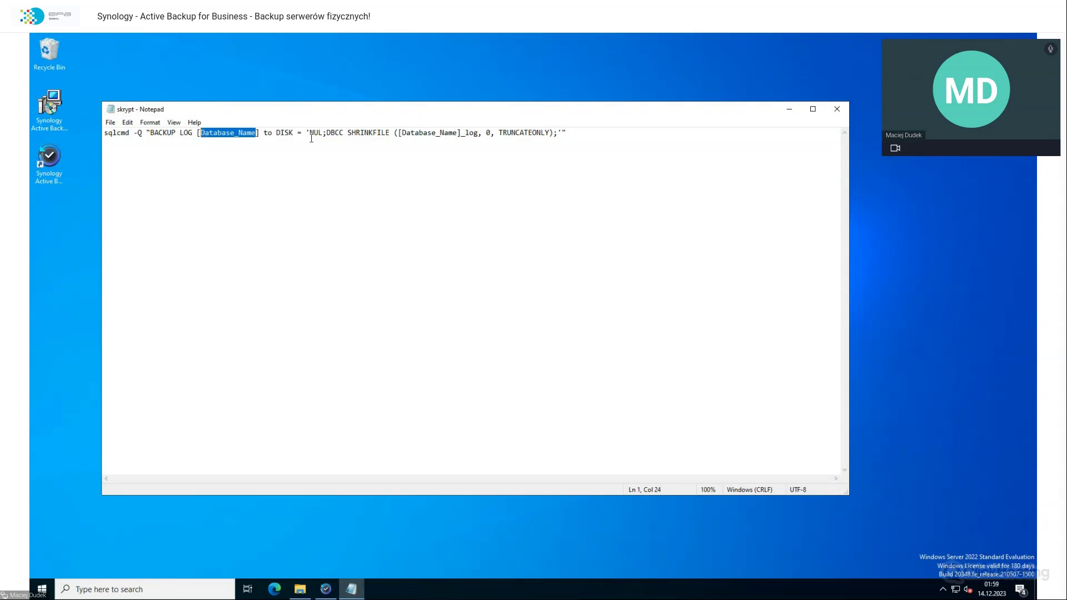
pyautogui.write('BASE1')
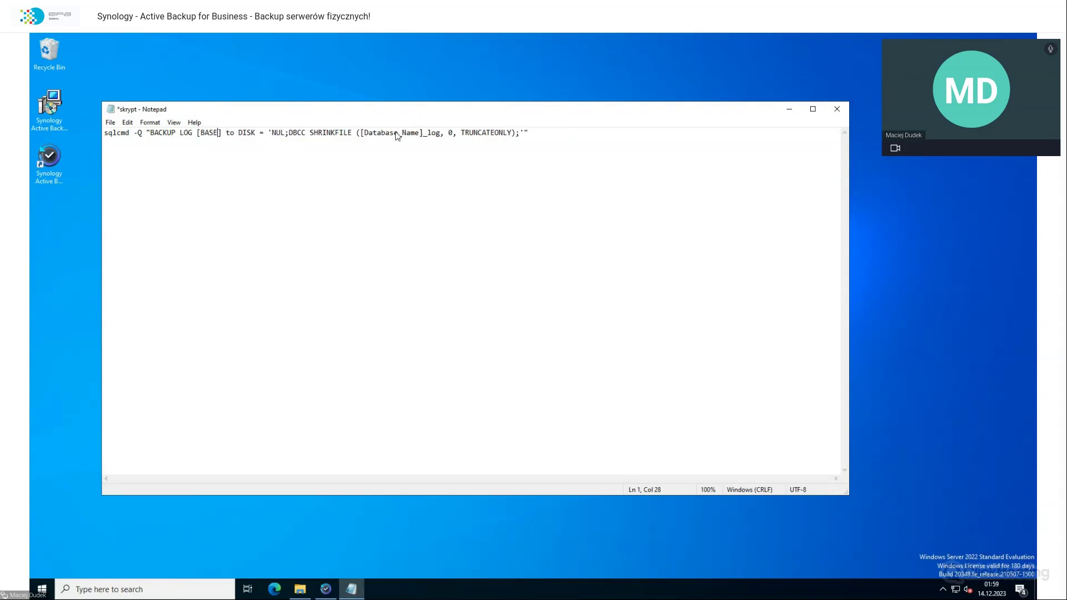
pyautogui.write('_WS')
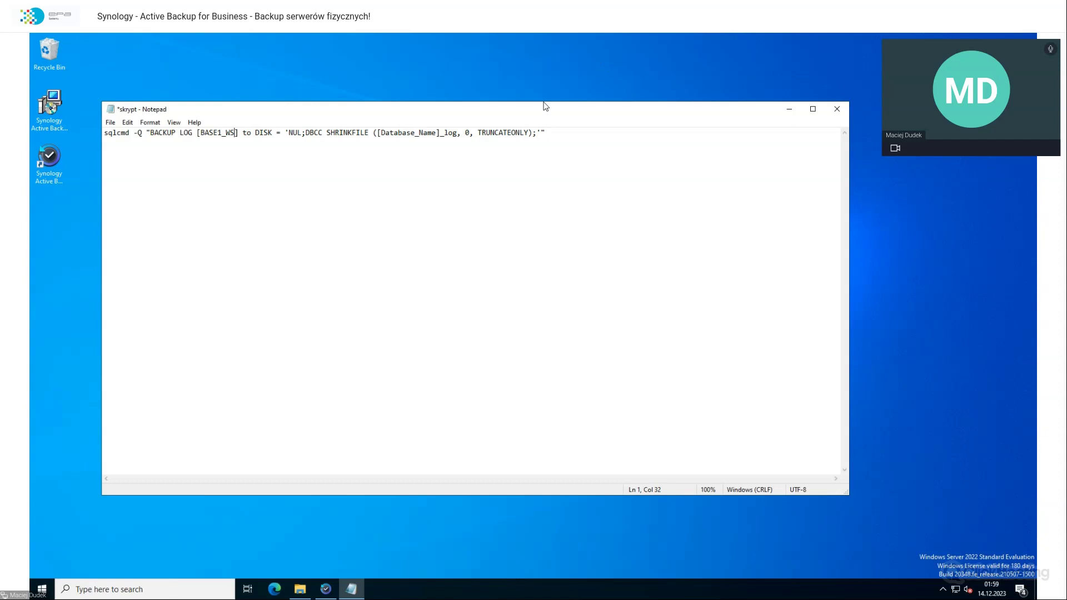
pyautogui.write('BASE1_')
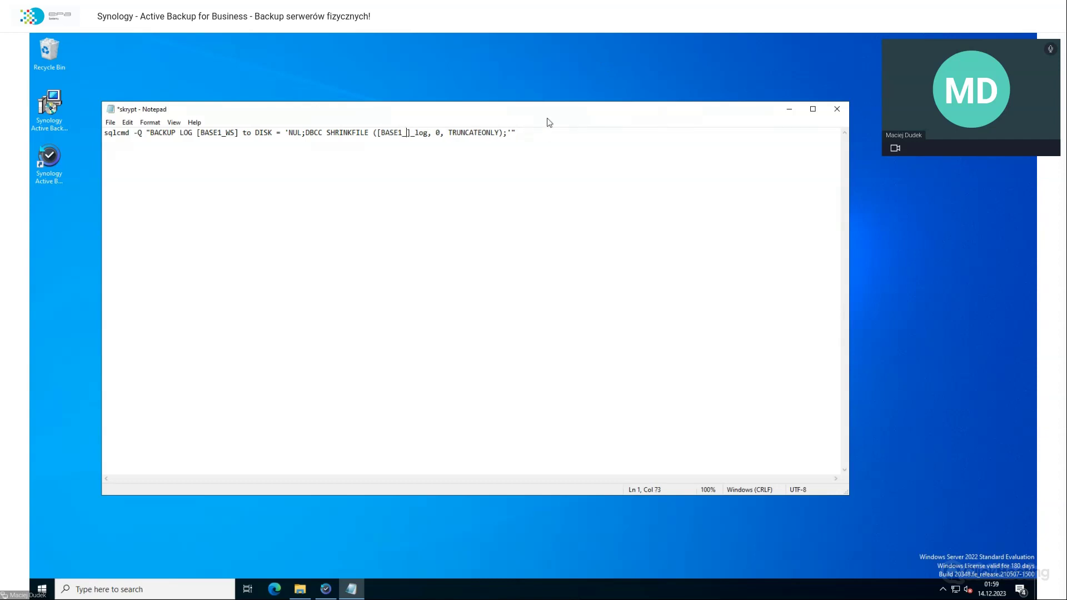
pyautogui.write('WS')
# Step: Save the script as skrypt2.bat with the file type set to All Files
pyautogui.click(110, 122)
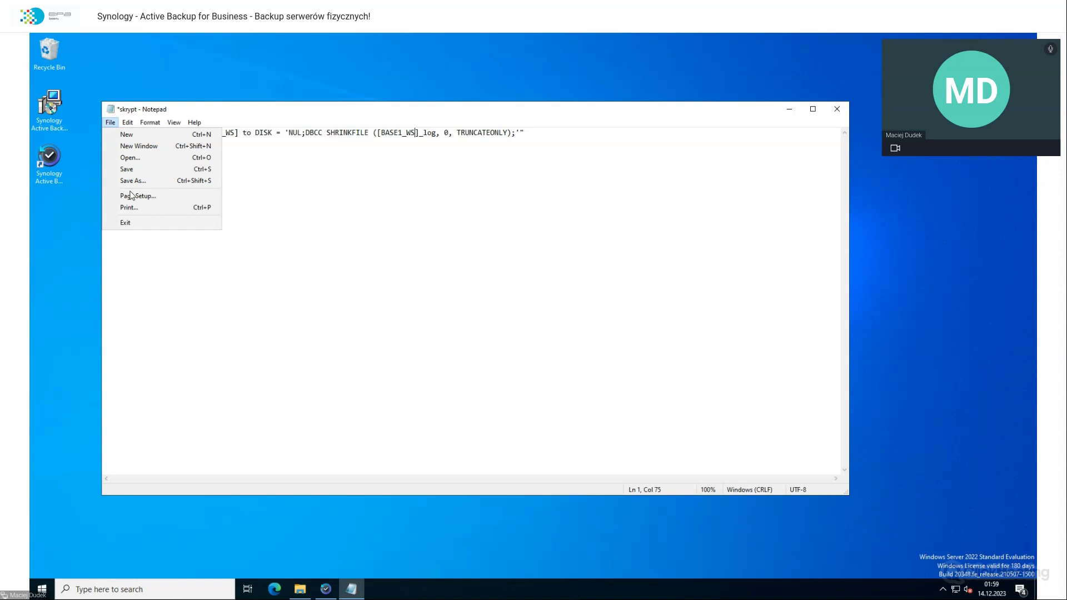
pyautogui.click(133, 181)
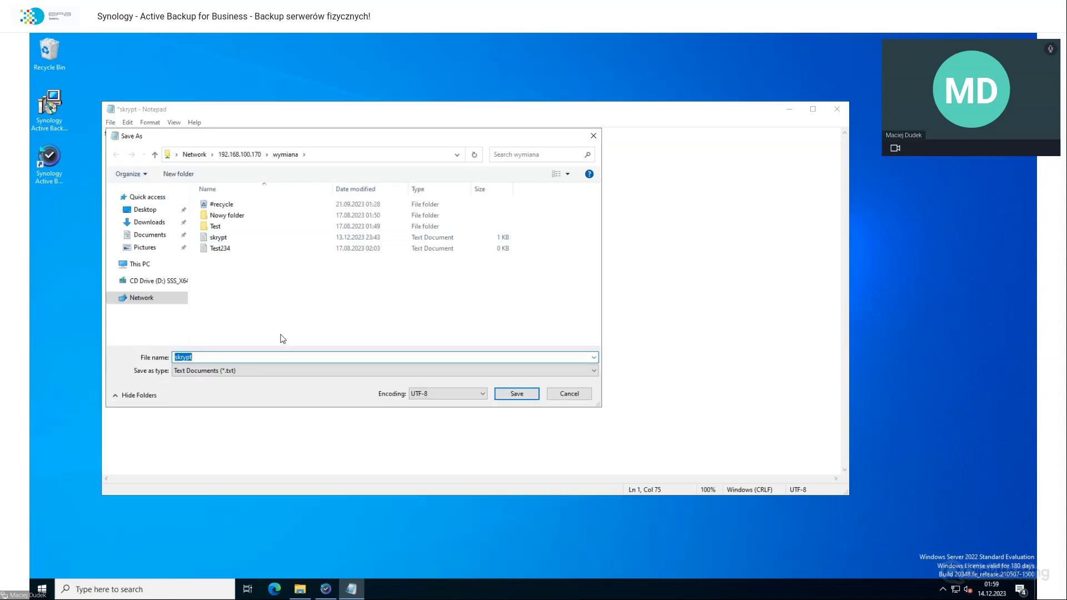
pyautogui.write('skrypt2.bat')
pyautogui.click(259, 371)
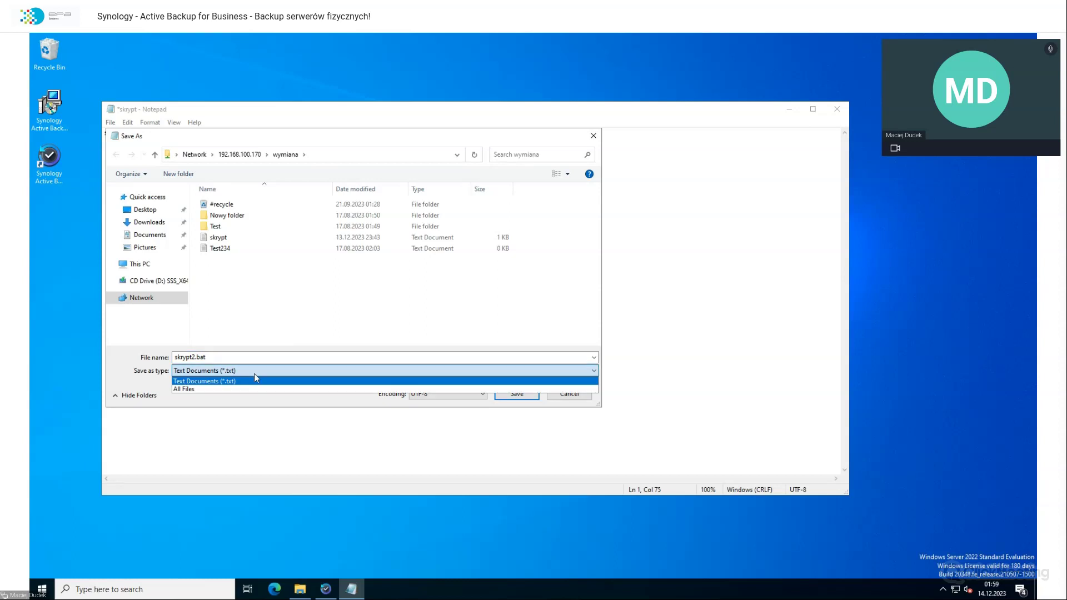
pyautogui.click(240, 388)
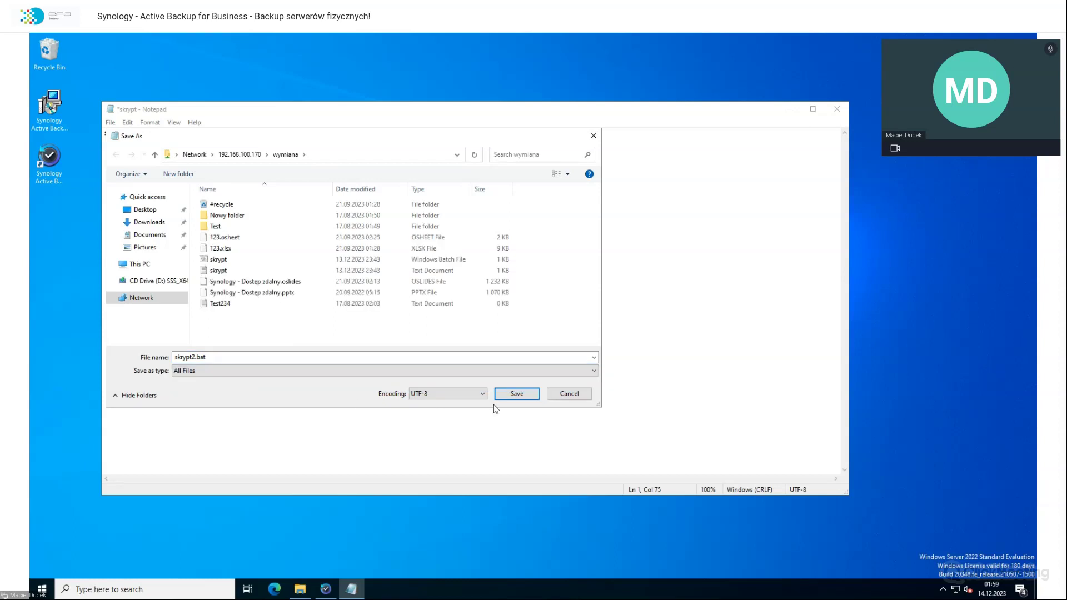
pyautogui.click(515, 394)
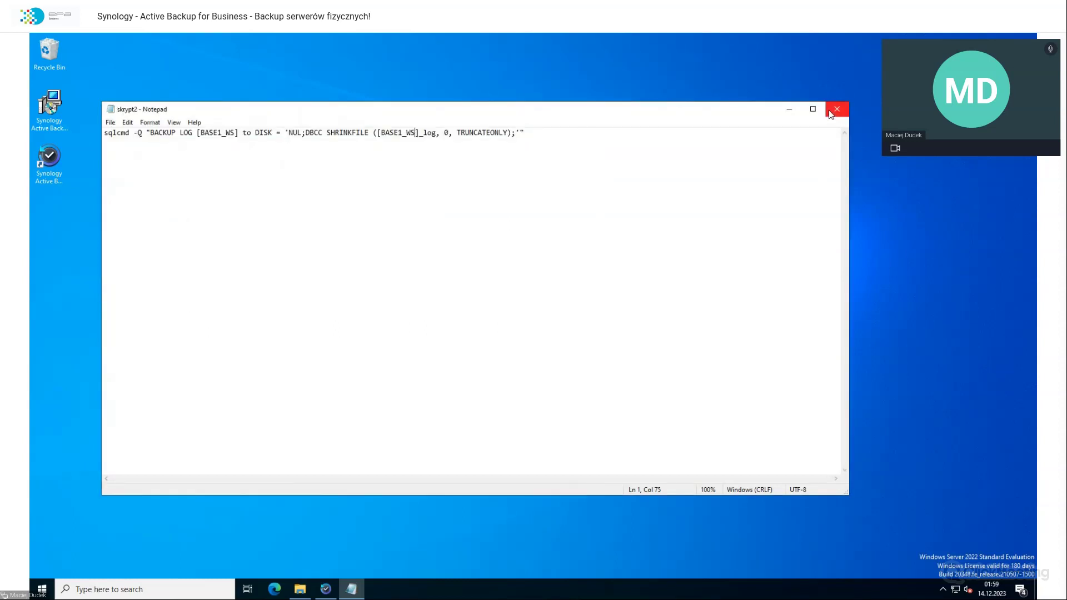
# Step: Close Notepad, check skrypt2 appears in the wymiana share, and return to the NAS task editor
pyautogui.click(836, 110)
pyautogui.click(444, 326)
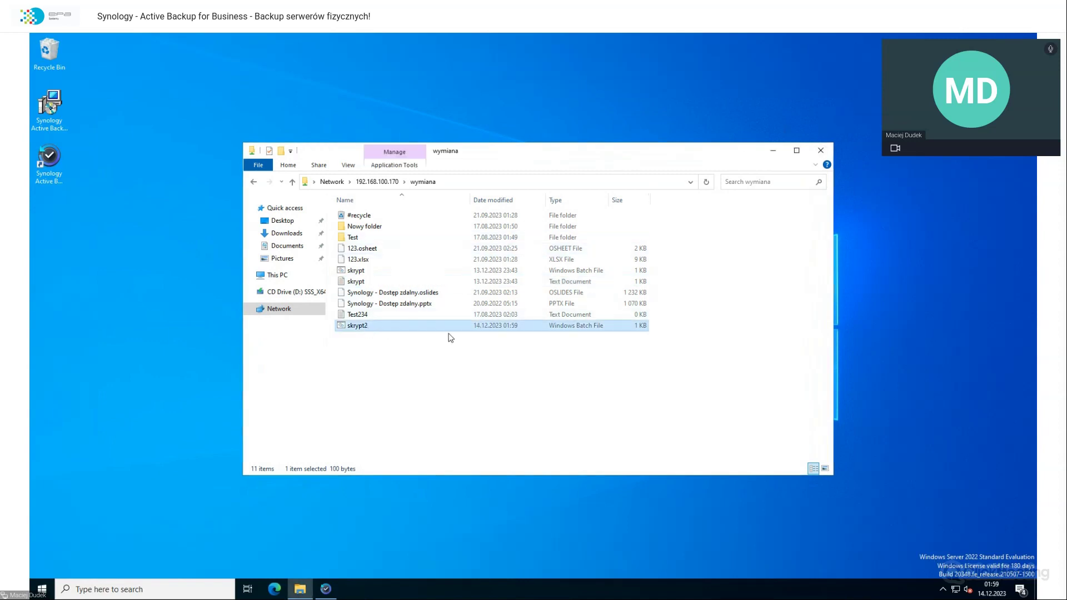
pyautogui.click(558, 422)
pyautogui.click(325, 589)
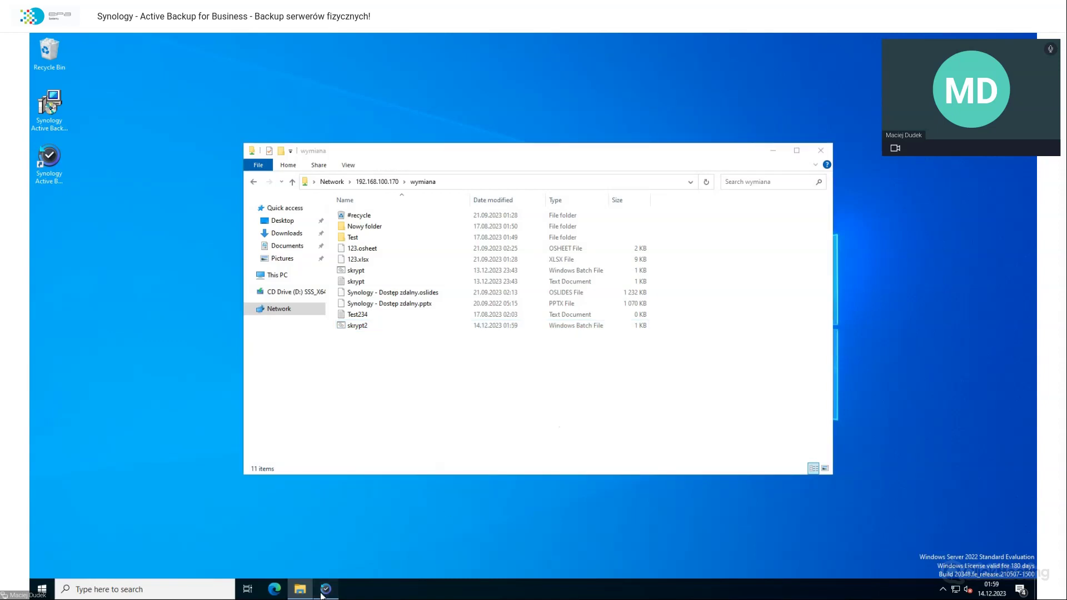
pyautogui.moveTo(537, 37)
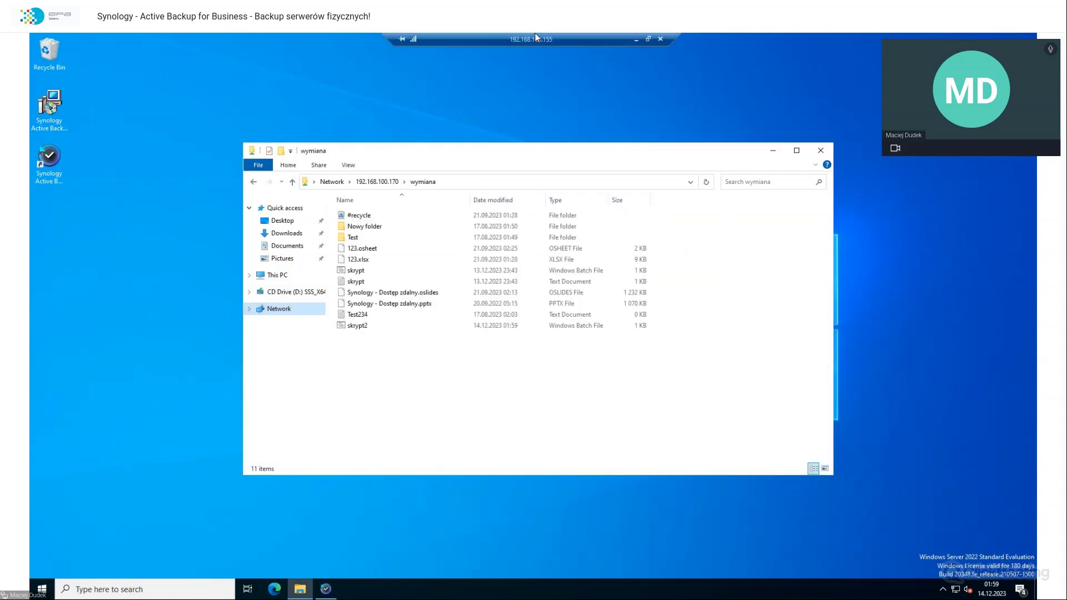
pyautogui.click(634, 41)
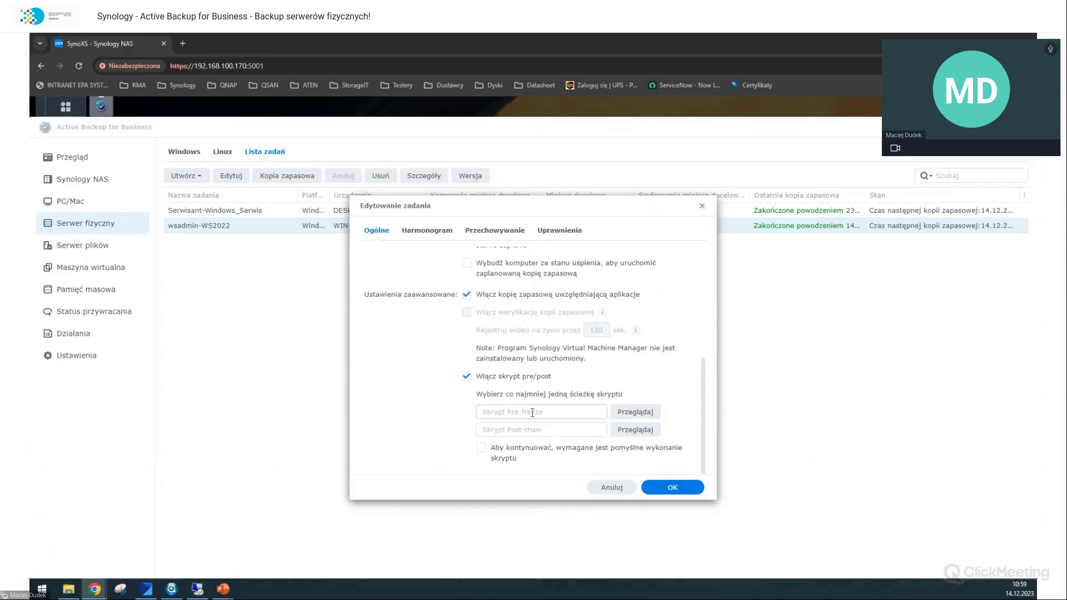
# Step: Browse to and select /volume1/wymiana/skrypt2.bat as the WS2022 task's post-thaw script
pyautogui.click(486, 432)
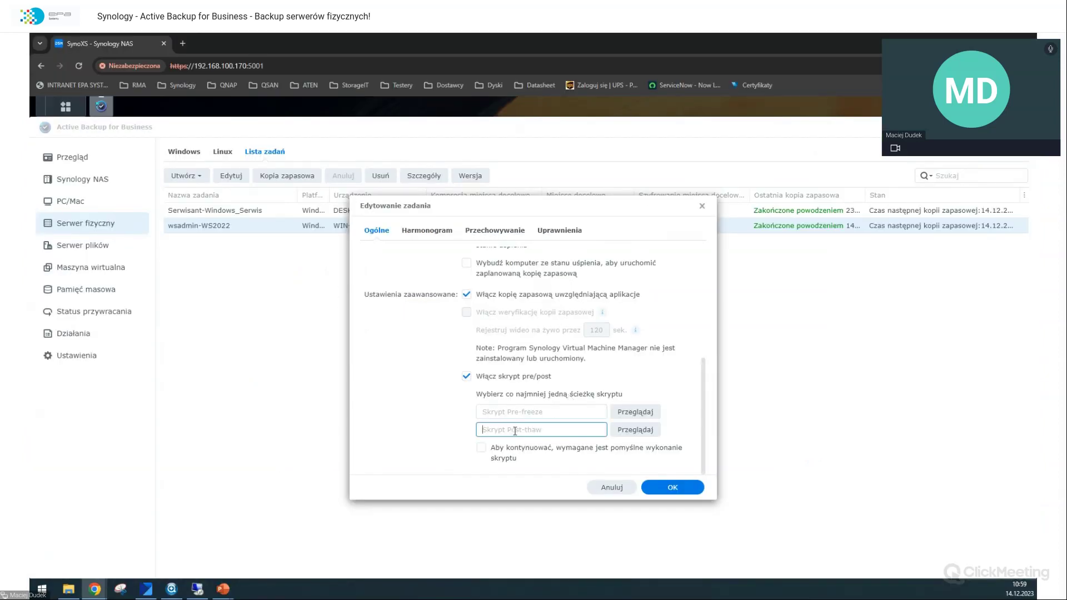
pyautogui.click(624, 432)
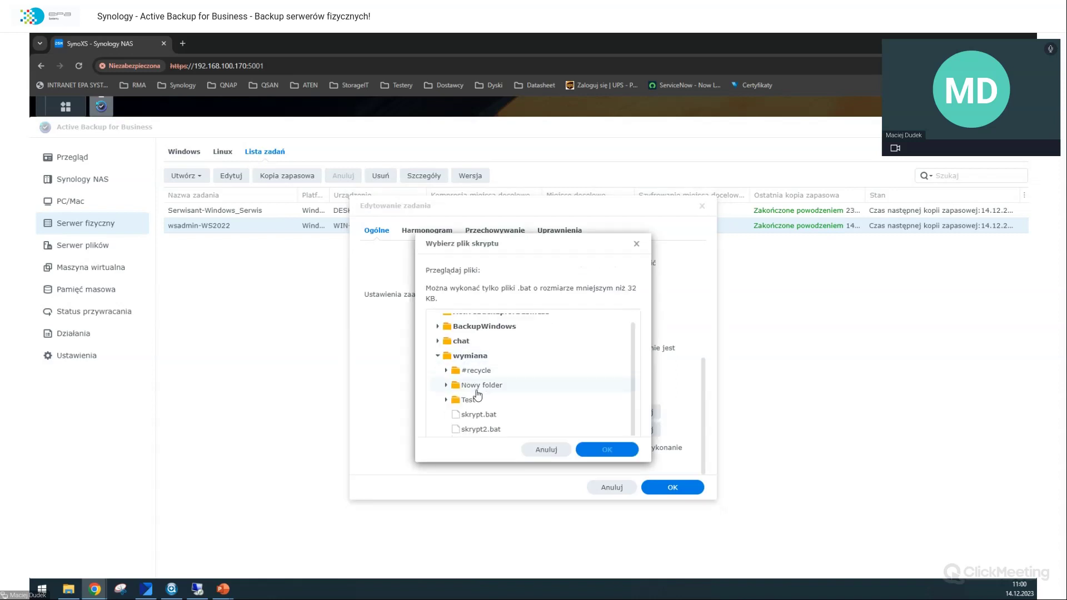
pyautogui.click(481, 430)
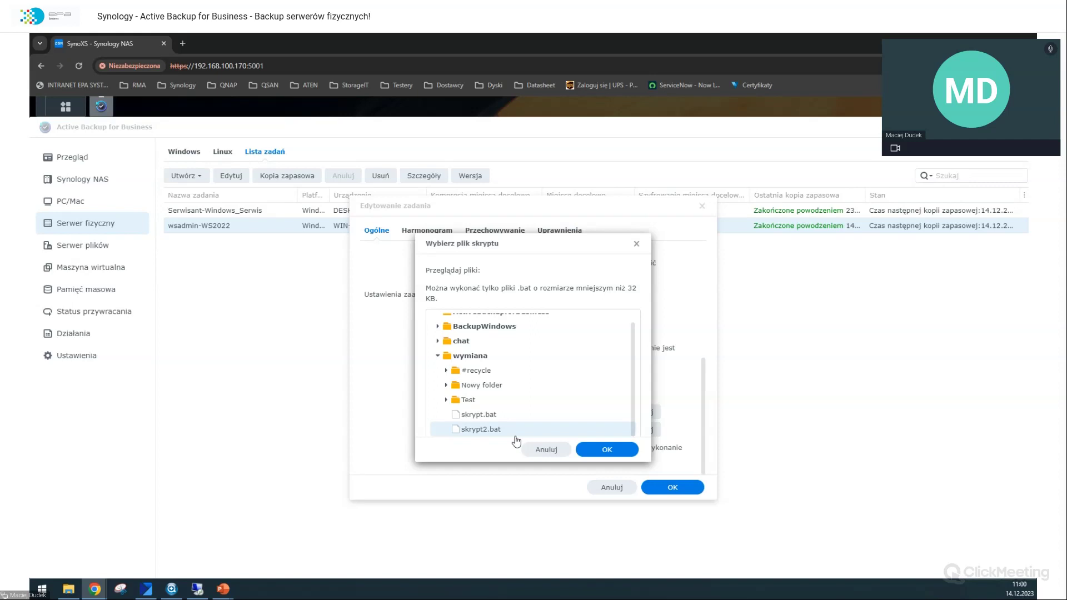
pyautogui.click(606, 453)
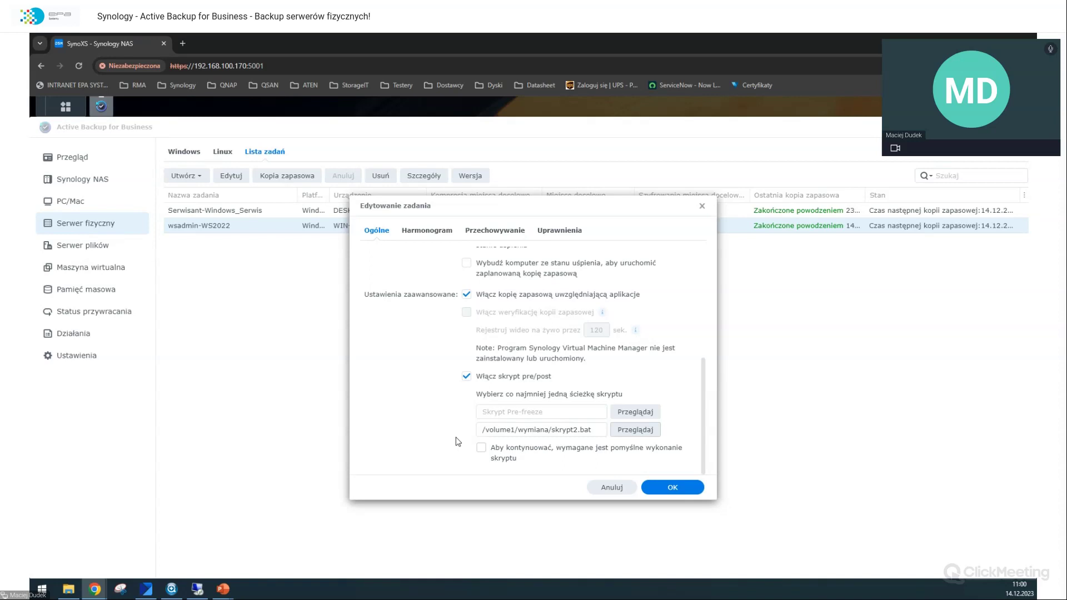
# Step: Untick 'Aby kontynuować, wymagane jest pomyślne wykonanie skryptu' so script failure no longer blocks backup
pyautogui.click(529, 451)
# Step: Save the edited wsadmin-WS2022 task and view backup status per Windows device
pyautogui.click(659, 488)
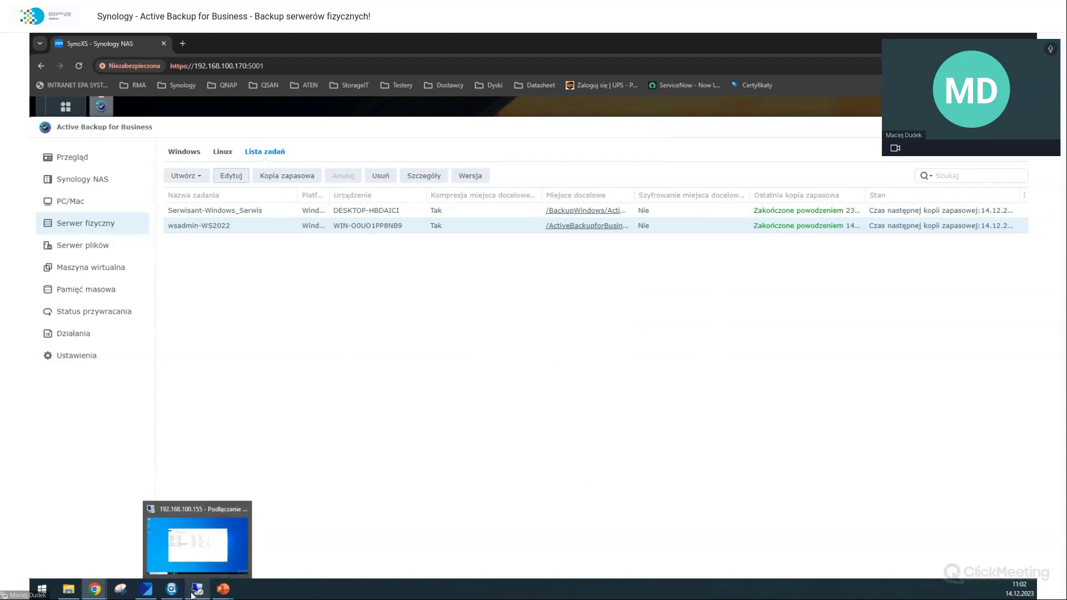
pyautogui.click(187, 179)
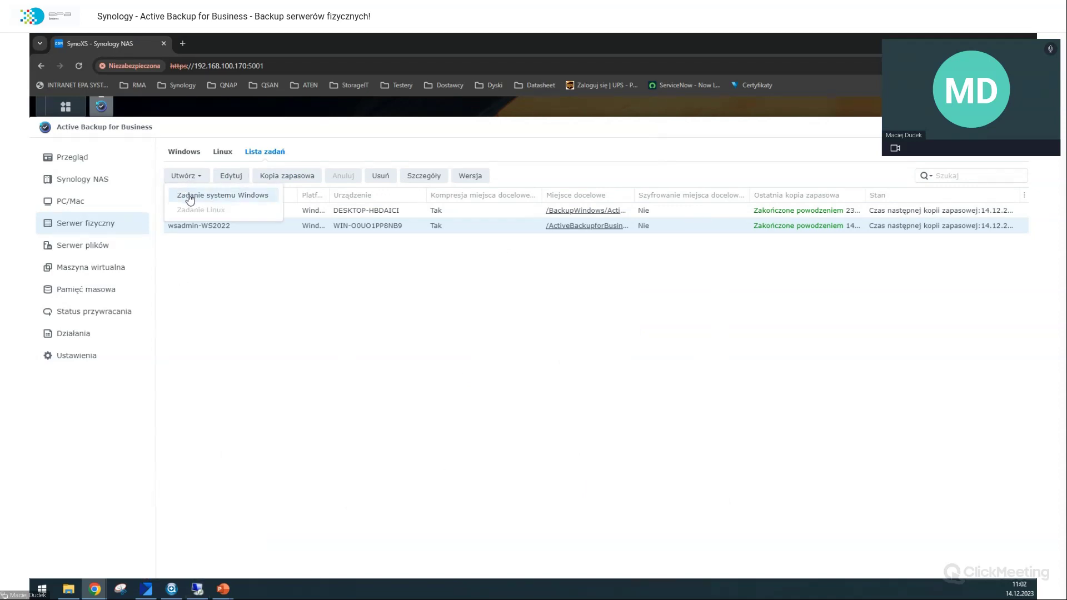
pyautogui.click(185, 174)
pyautogui.click(182, 150)
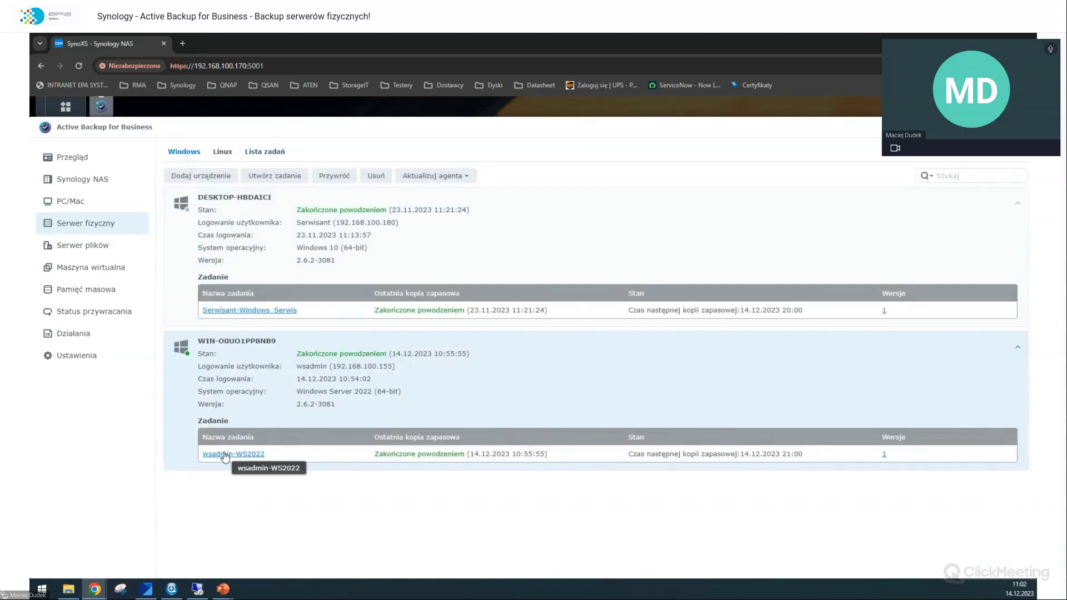
# Step: On the server, confirm the agent log shows the backup finished at 01:55:54, then return to the NAS
pyautogui.click(199, 589)
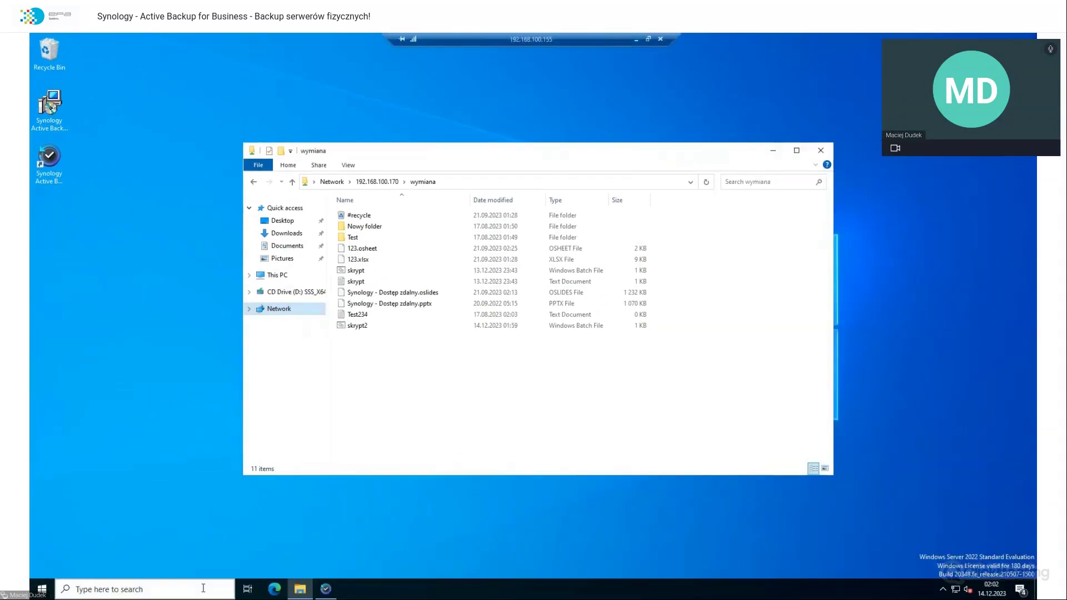
pyautogui.click(814, 152)
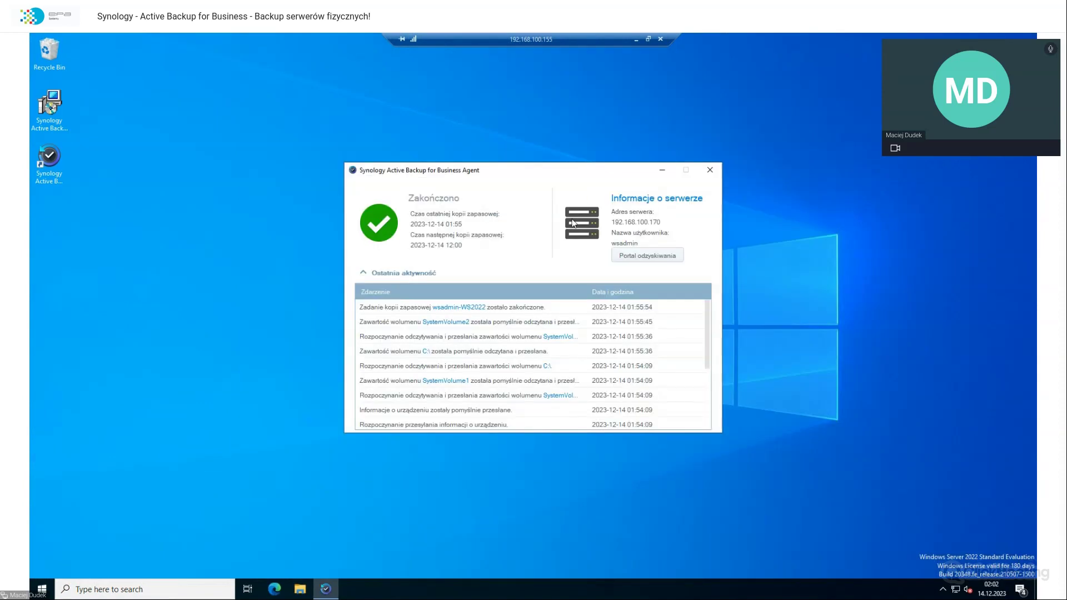
pyautogui.scroll(-5, 440, 345)
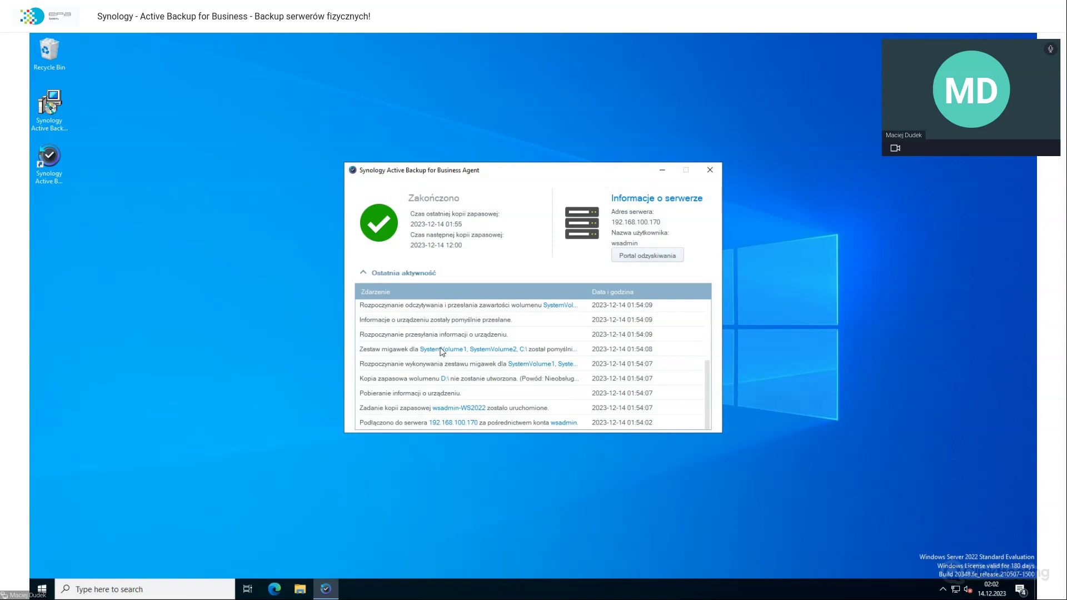
pyautogui.scroll(1, 409, 350)
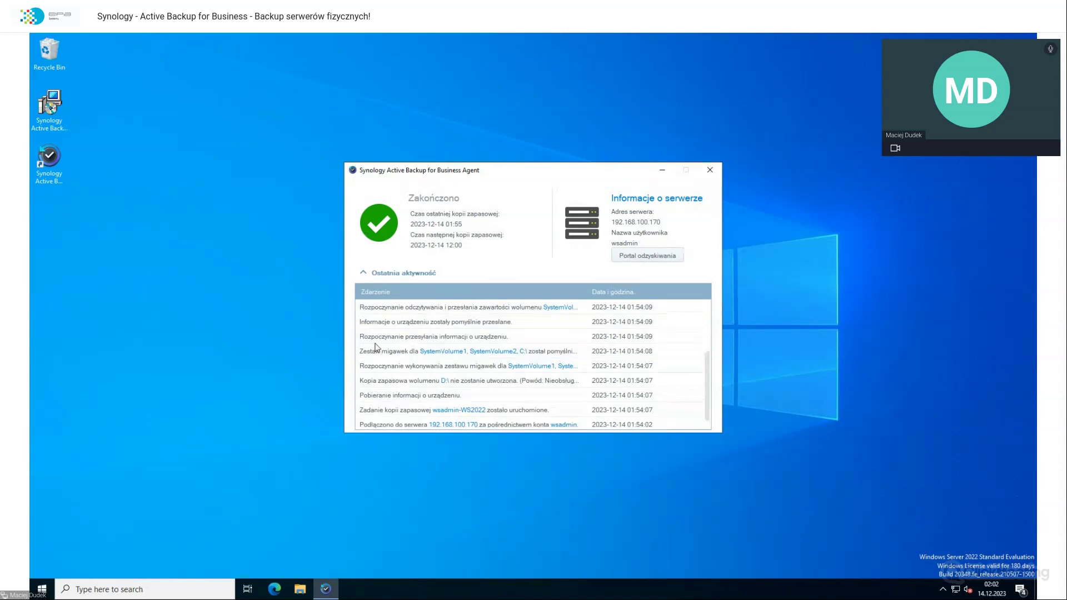
pyautogui.scroll(1, 445, 383)
pyautogui.scroll(2, 444, 383)
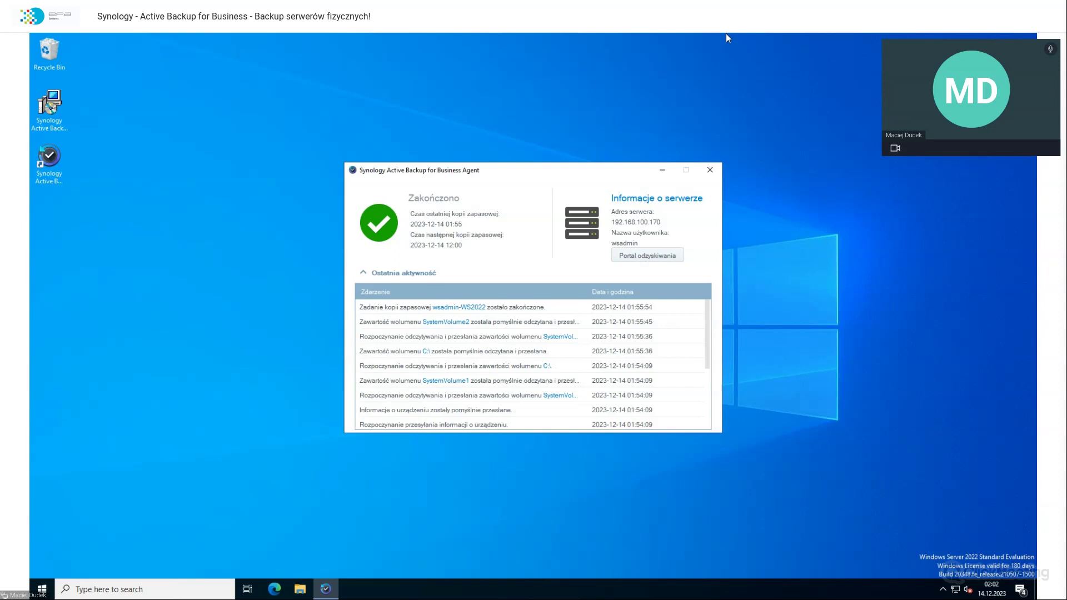
pyautogui.hotkey('alt', 'Tab')
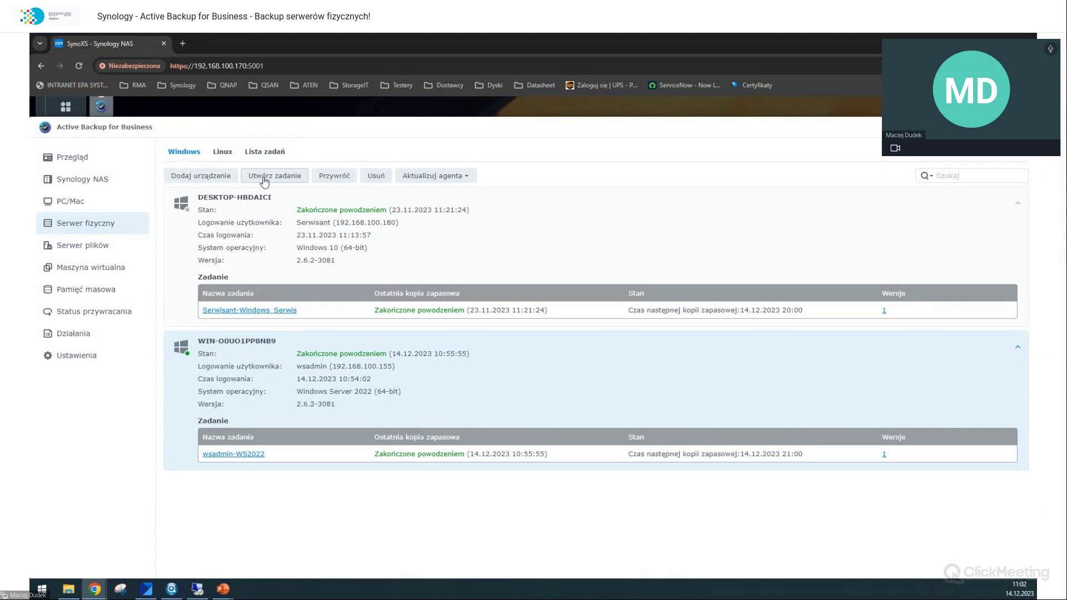
# Step: Run an immediate wsadmin-WS2022 backup from Lista zadań and follow it in the server's agent
pyautogui.click(265, 151)
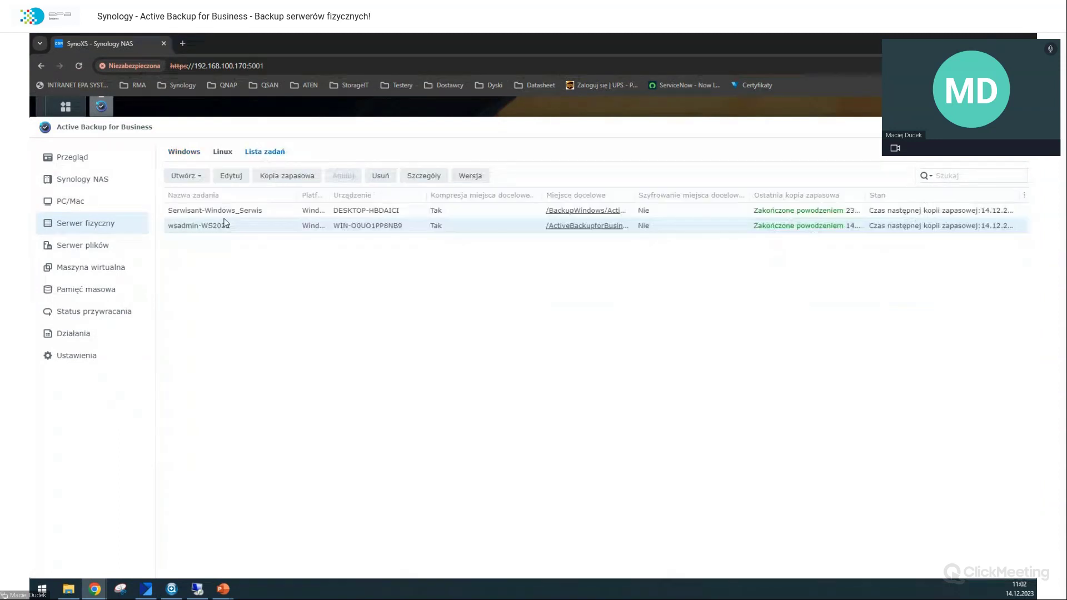
pyautogui.rightClick(225, 229)
pyautogui.click(246, 256)
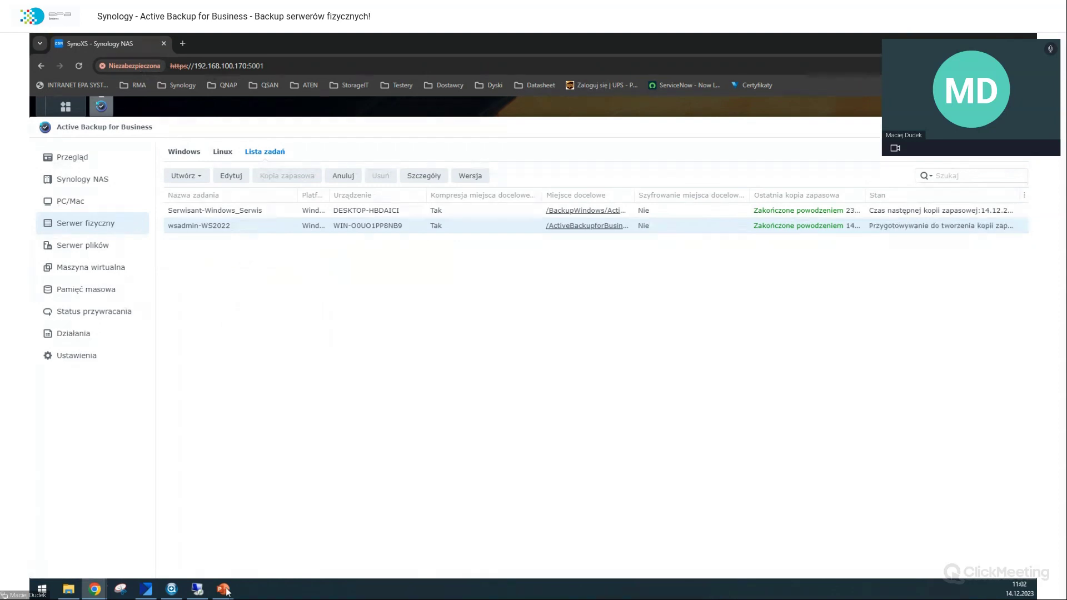
pyautogui.click(198, 589)
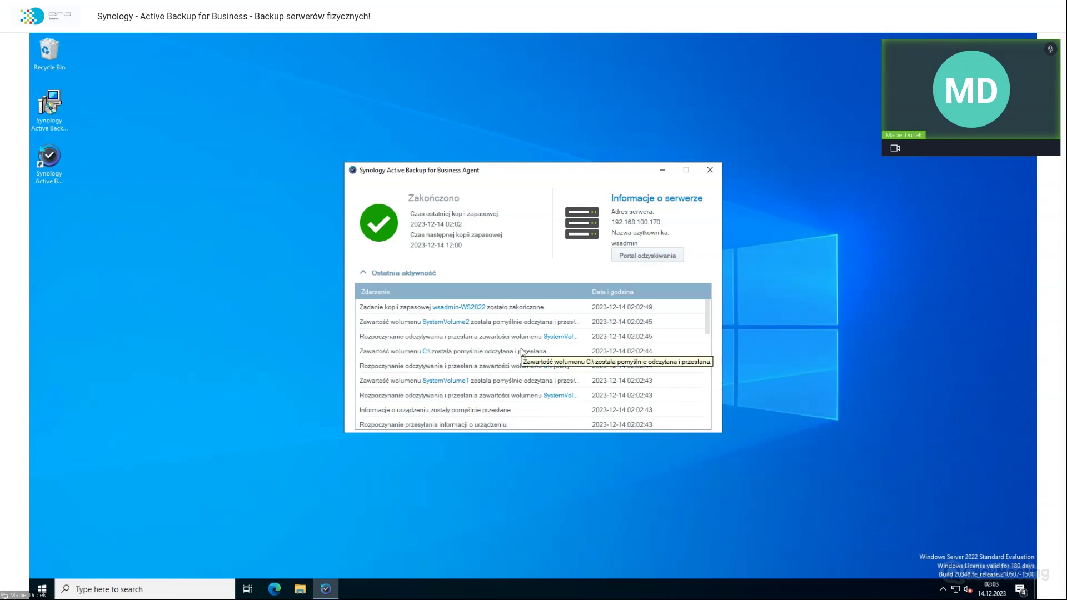
# Step: Scroll the agent's activity log and check the server's current time on the taskbar clock
pyautogui.scroll(-1, 522, 352)
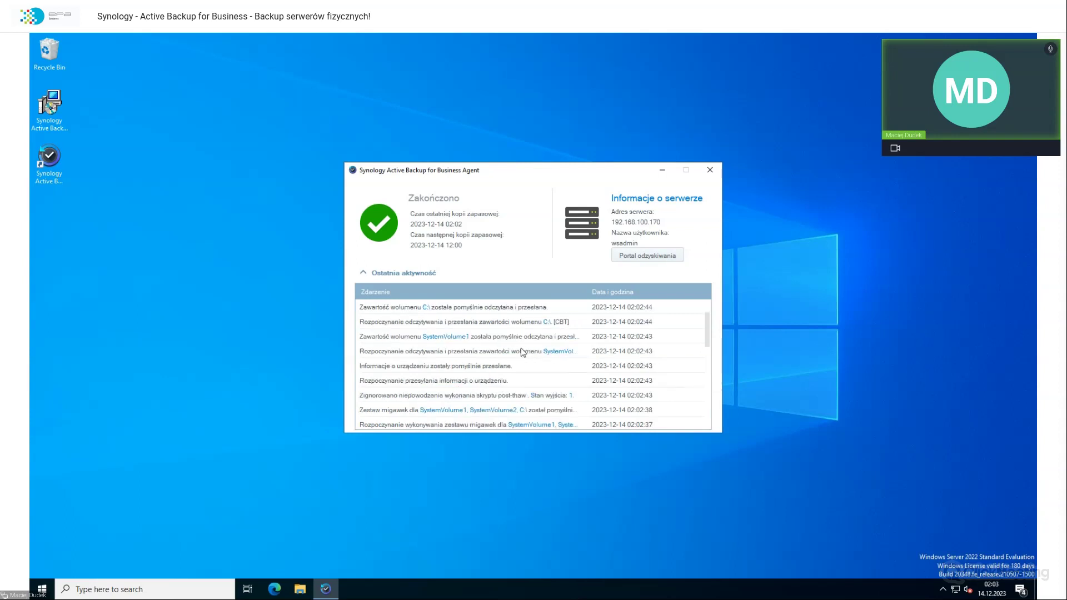
pyautogui.scroll(-7, 522, 351)
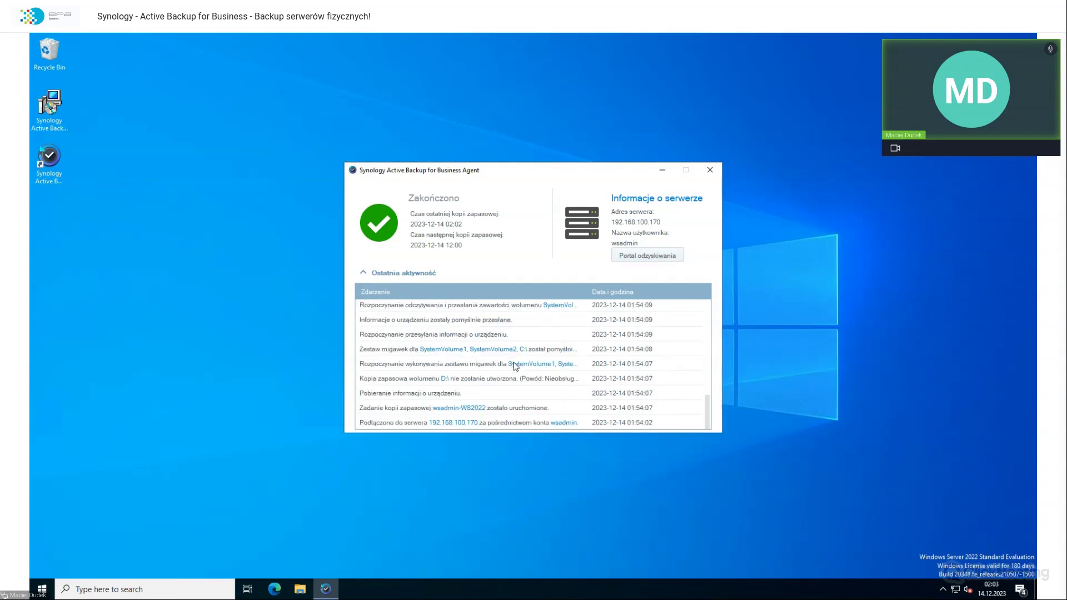
pyautogui.scroll(5, 513, 369)
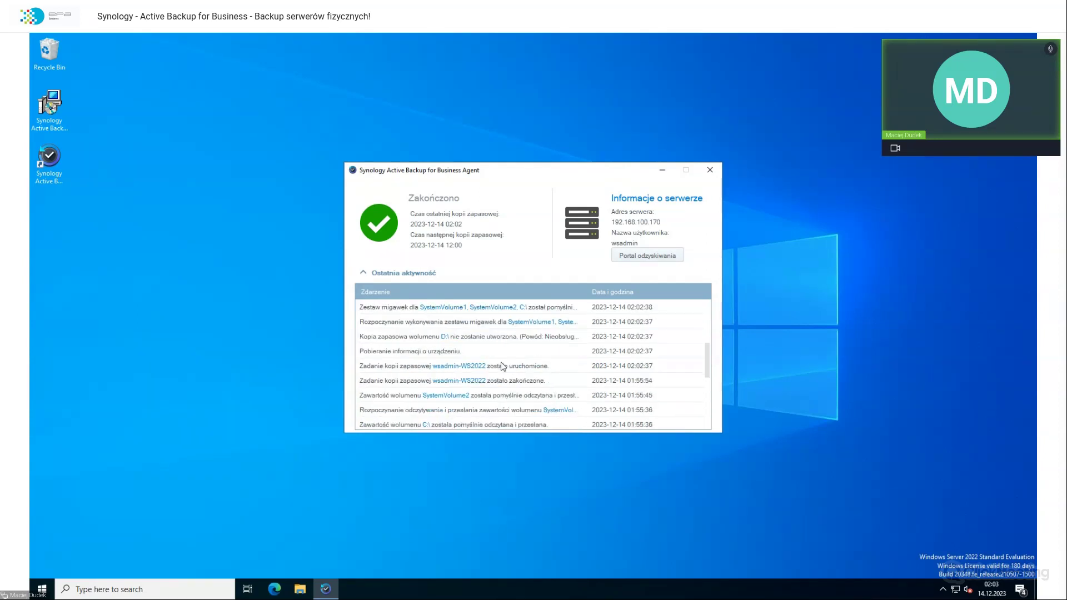
pyautogui.click(981, 593)
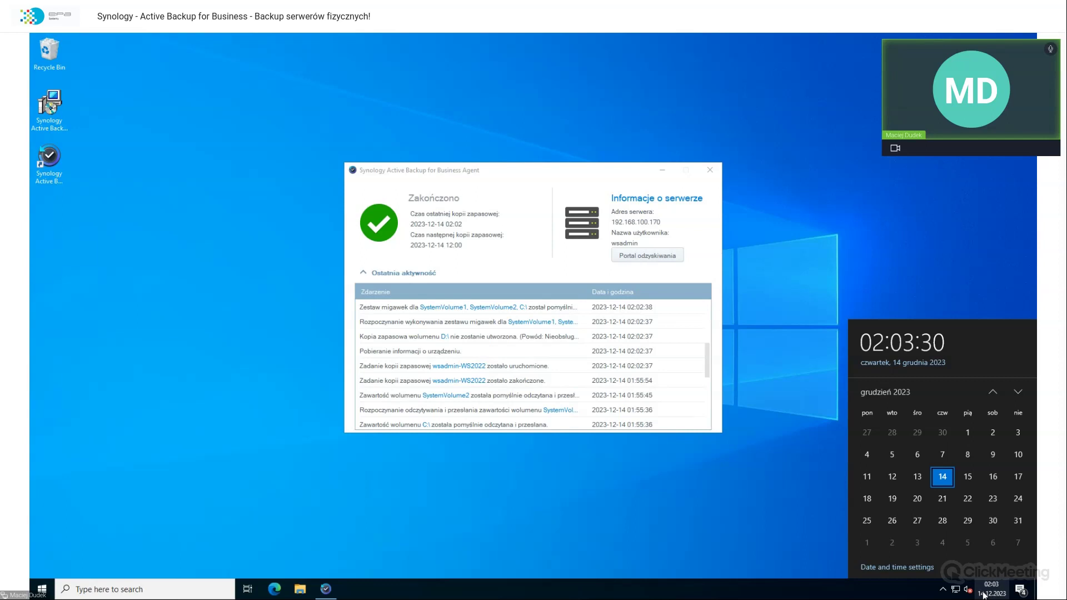
pyautogui.click(416, 370)
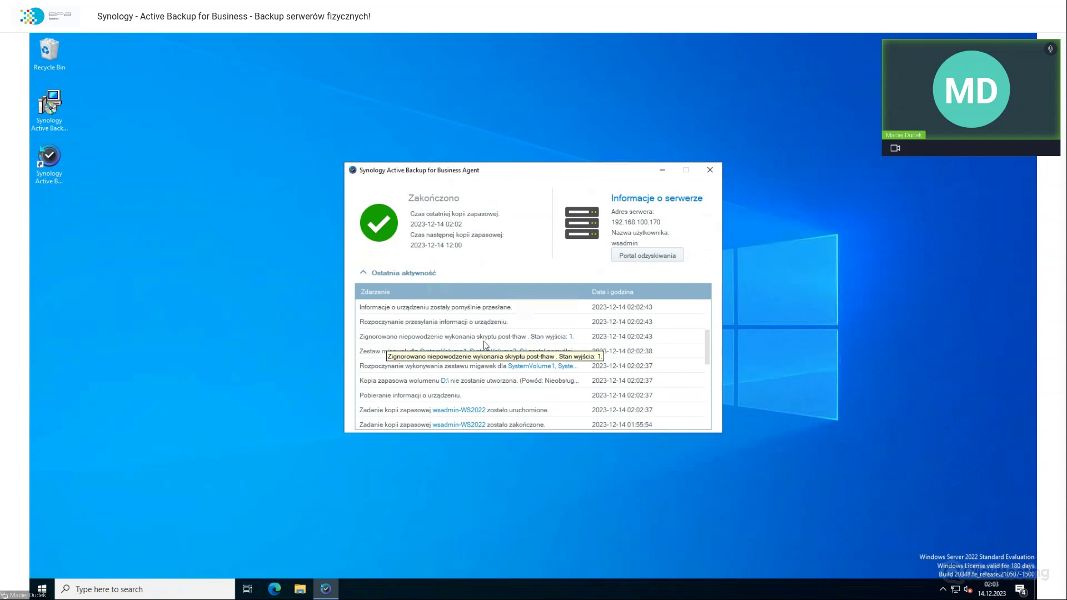
# Step: Review the latest 02:02 log entries, then minimize the remote server session
pyautogui.scroll(2, 572, 341)
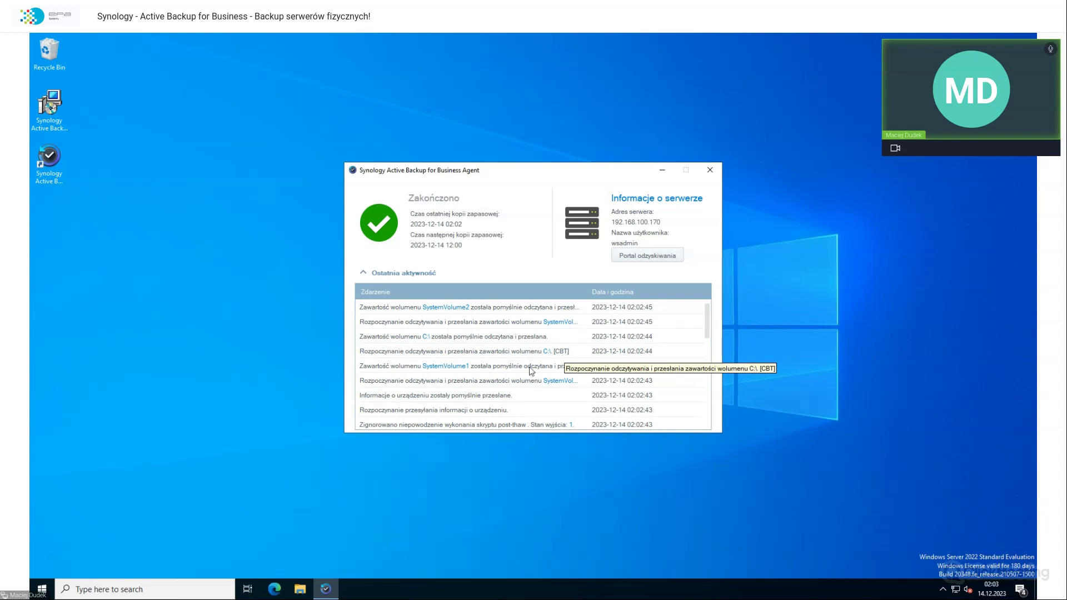
pyautogui.click(348, 475)
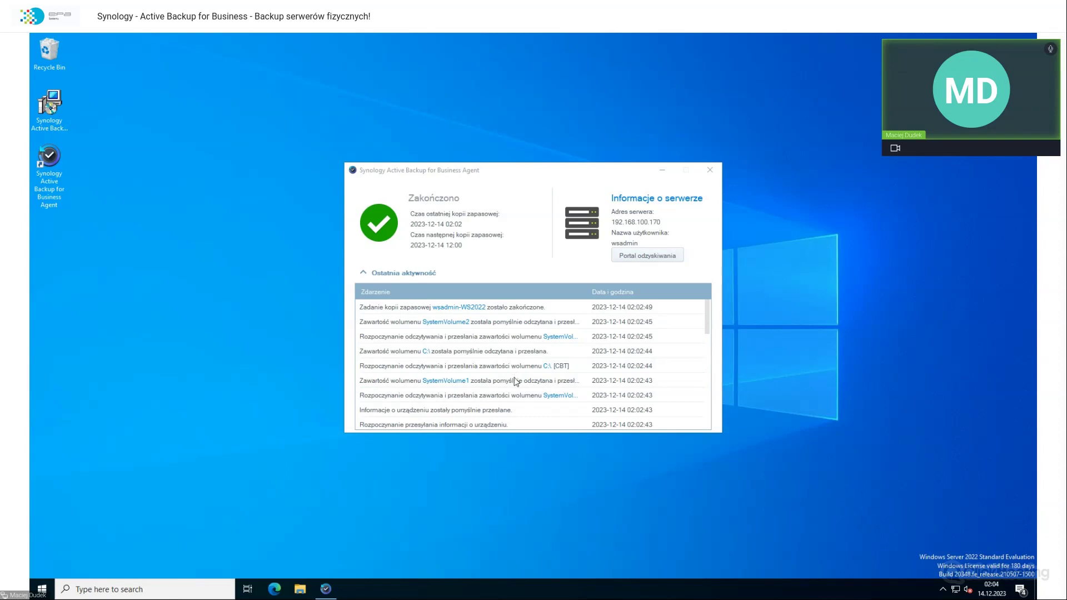
pyautogui.scroll(-2, 517, 398)
pyautogui.scroll(2, 517, 398)
pyautogui.moveTo(584, 33)
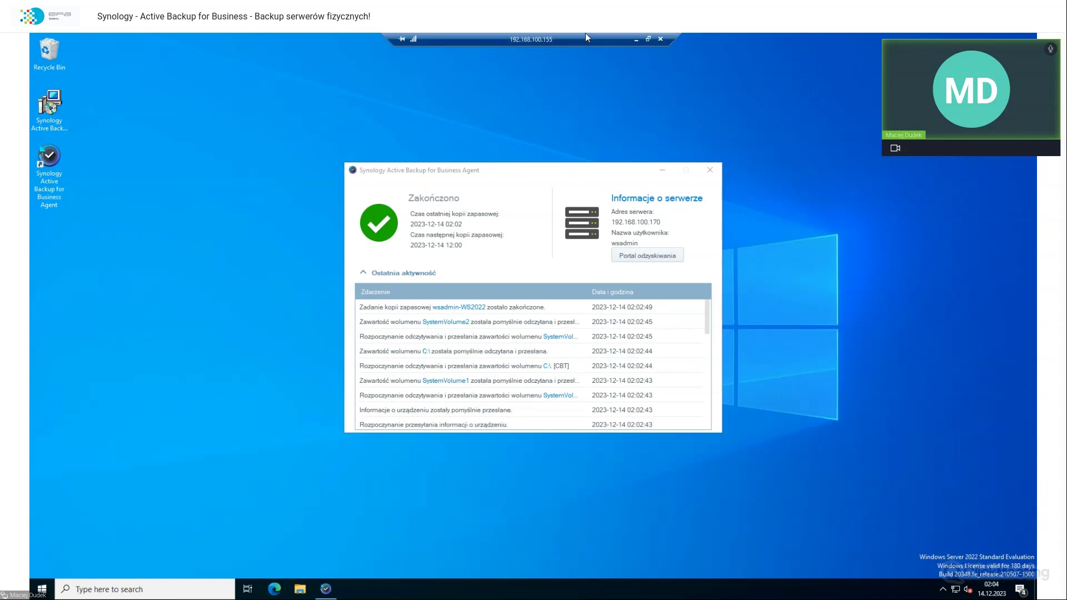
pyautogui.click(637, 40)
pyautogui.click(475, 179)
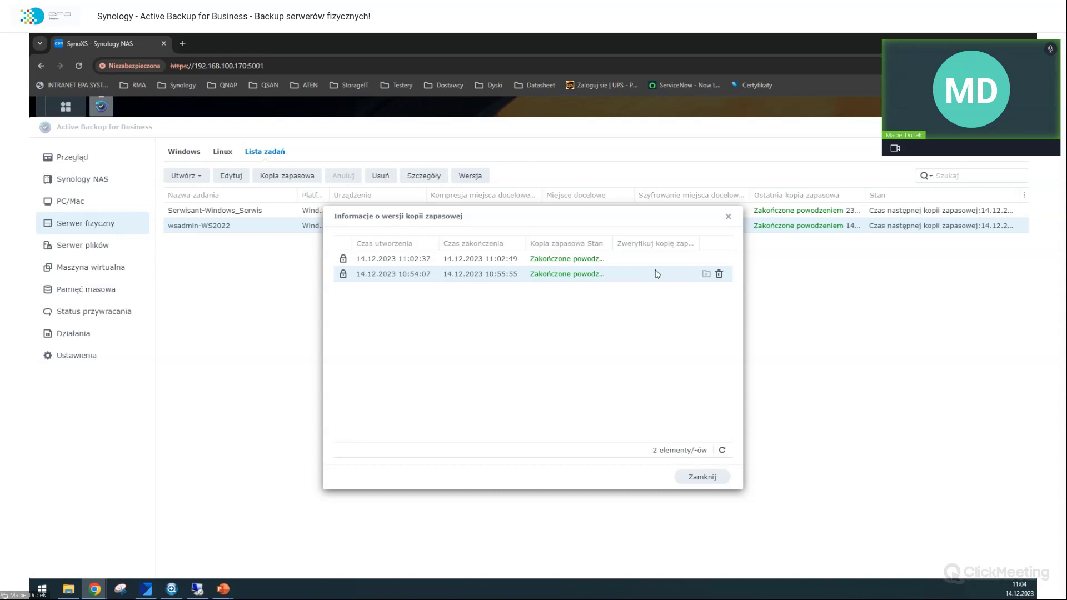
pyautogui.press('Escape')
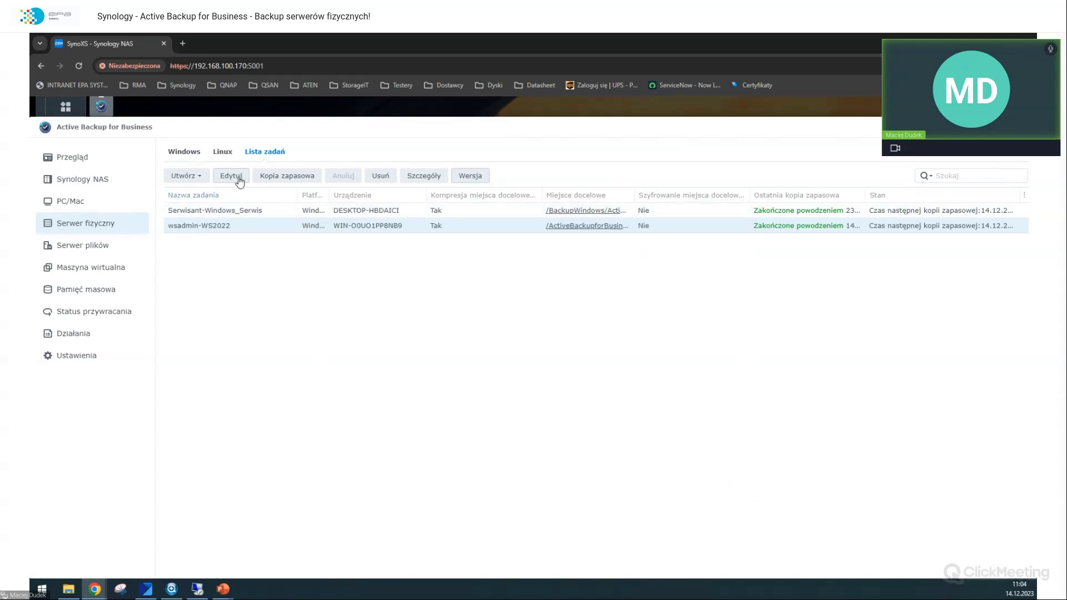
# Step: Review the wsadmin-WS2022 task's pre/post script settings and confirm them unchanged
pyautogui.click(239, 176)
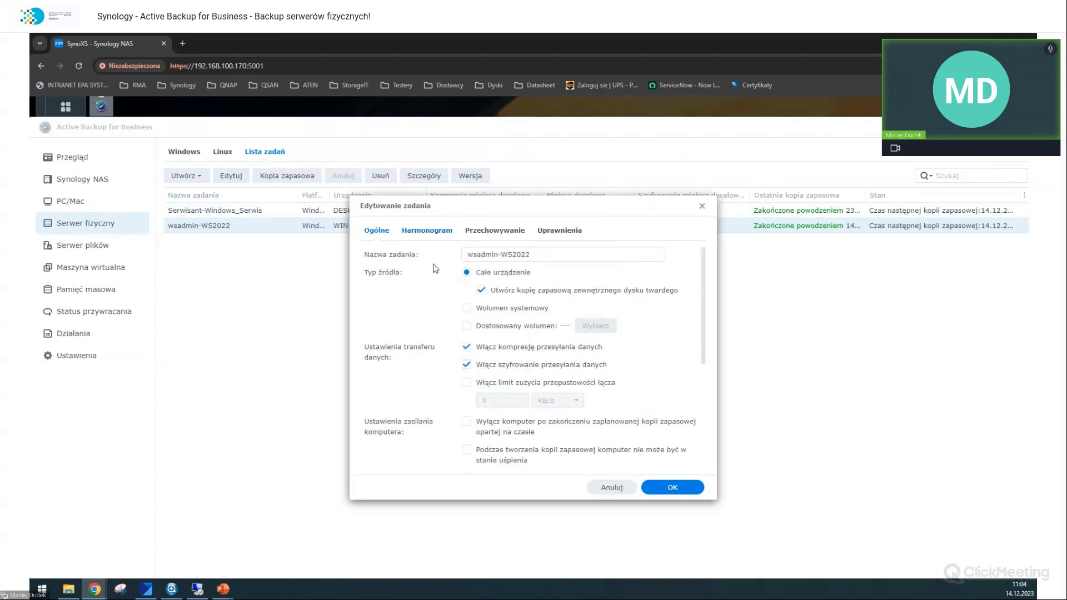
pyautogui.scroll(-3, 450, 289)
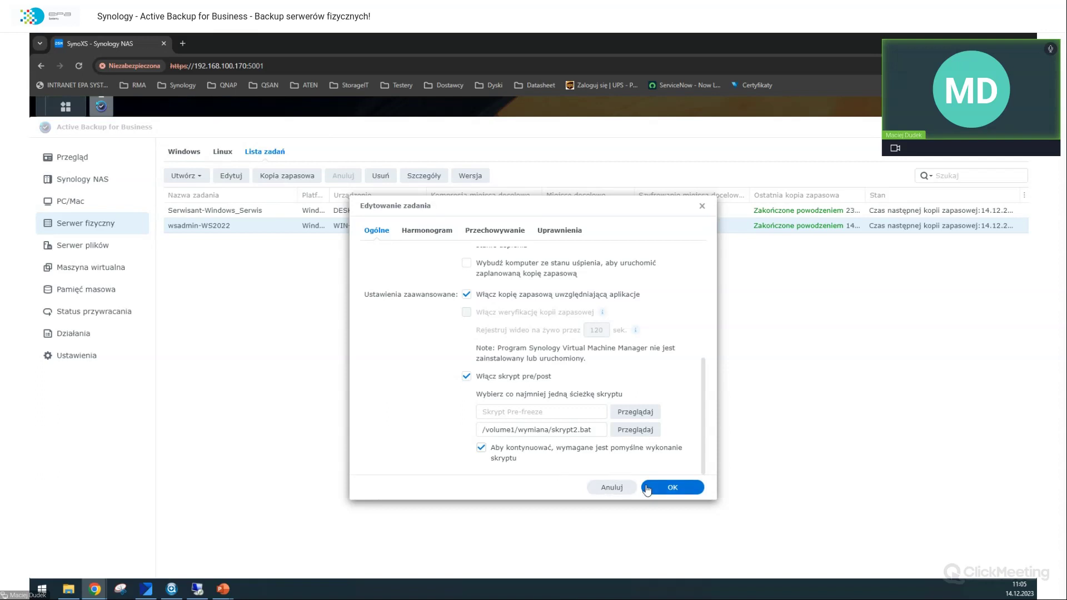
pyautogui.click(674, 488)
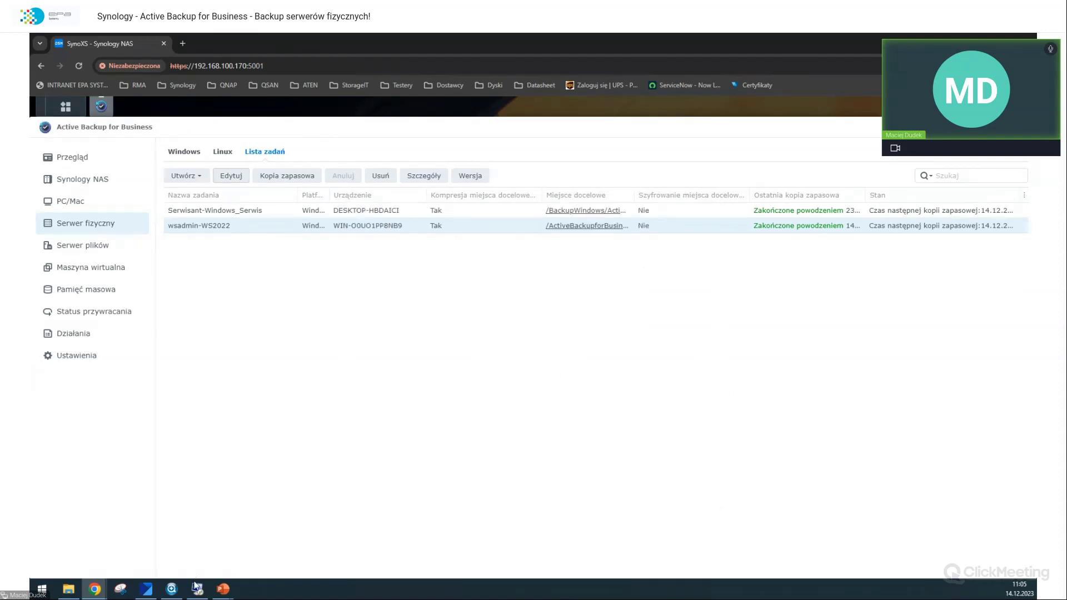
# Step: Start another wsadmin-WS2022 backup and follow it in the server's agent
pyautogui.moveTo(223, 589)
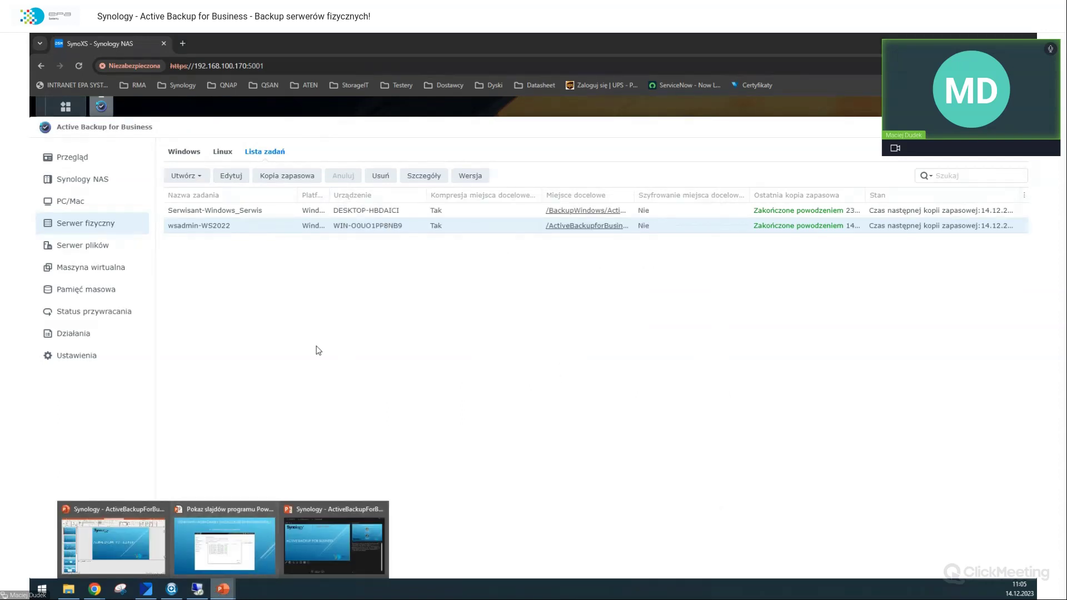
pyautogui.rightClick(261, 231)
pyautogui.click(279, 257)
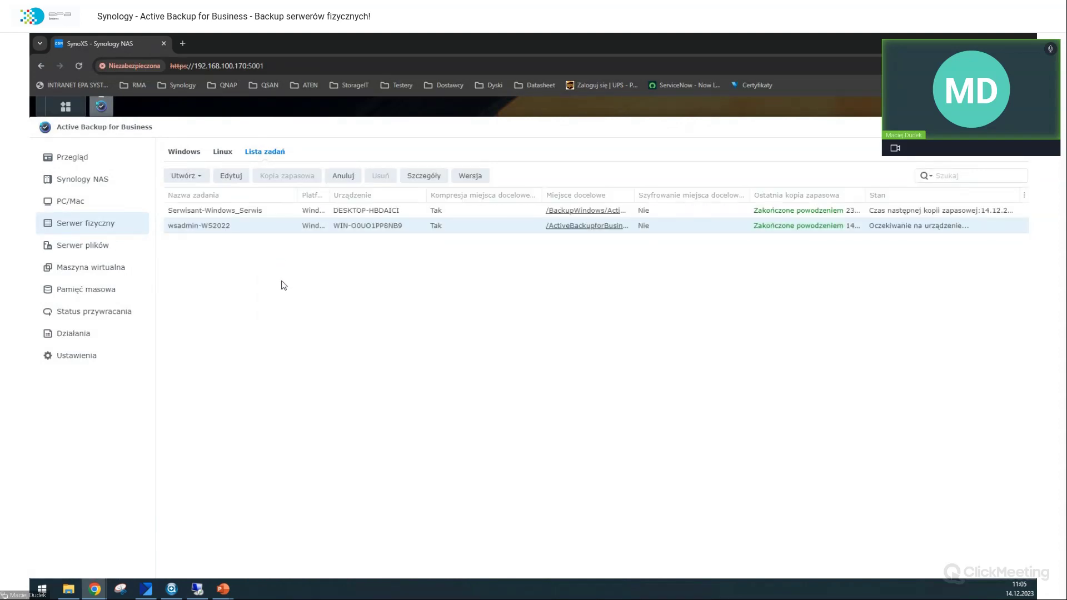
pyautogui.click(198, 589)
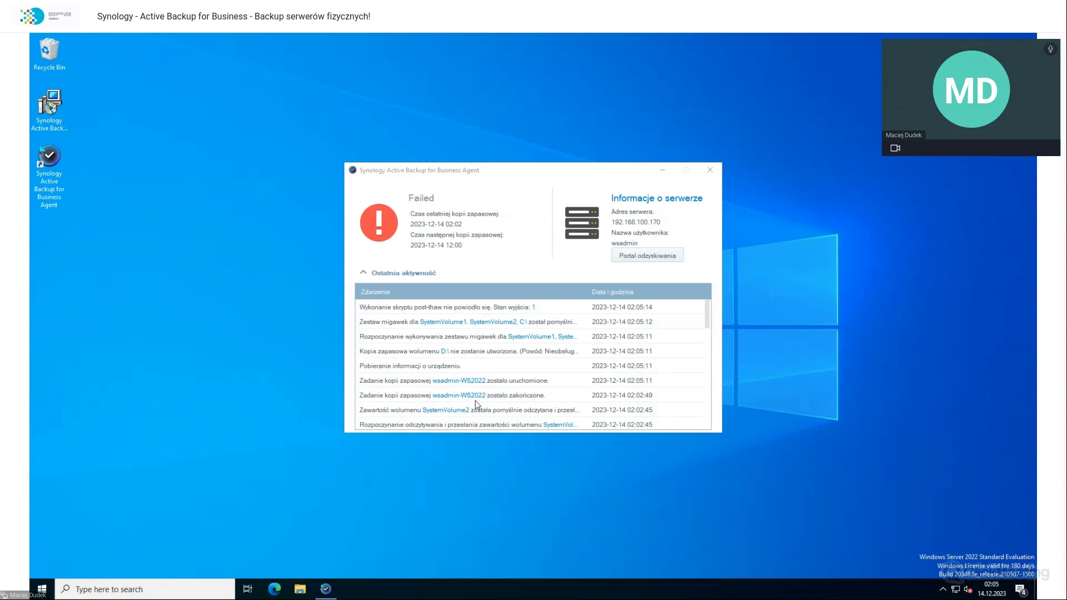
pyautogui.click(545, 310)
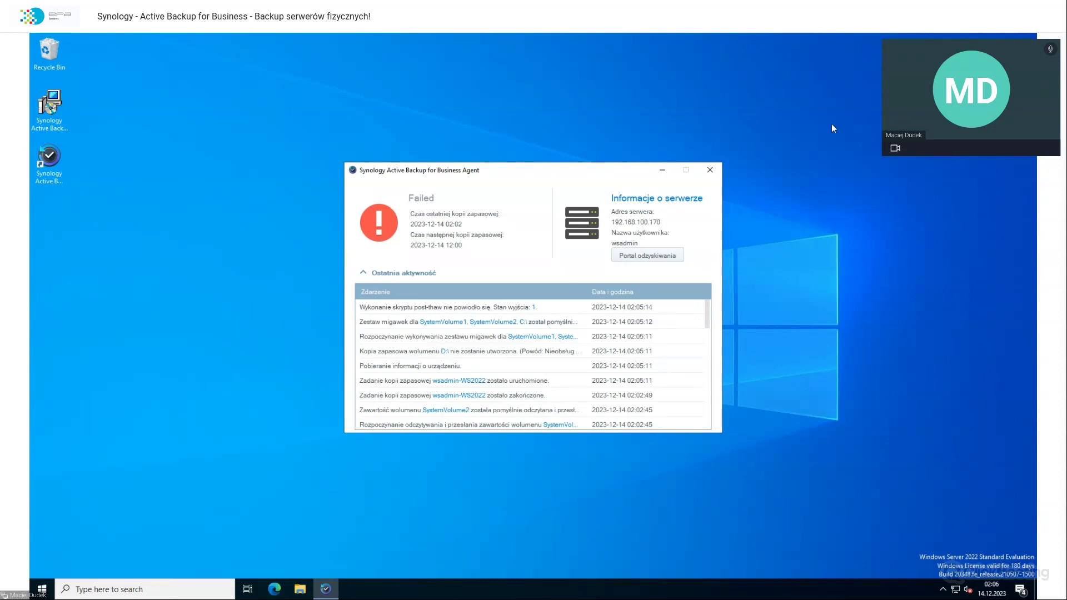
pyautogui.moveTo(749, 32)
pyautogui.moveTo(661, 37)
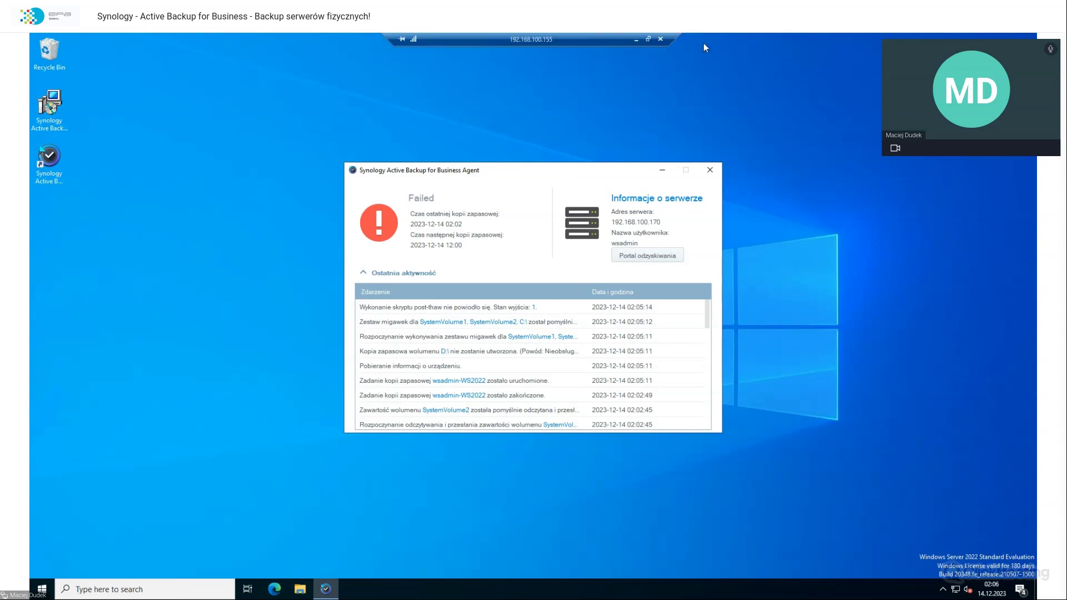
# Step: Minimize the server session and reopen the wsadmin-WS2022 task settings in Active Backup for Business
pyautogui.click(634, 40)
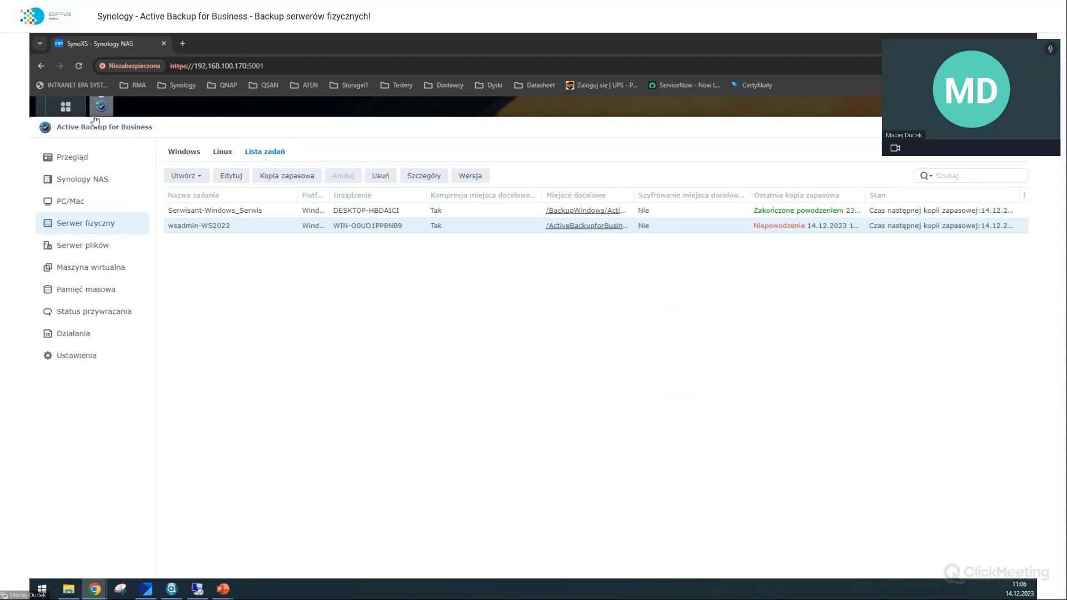
pyautogui.click(75, 107)
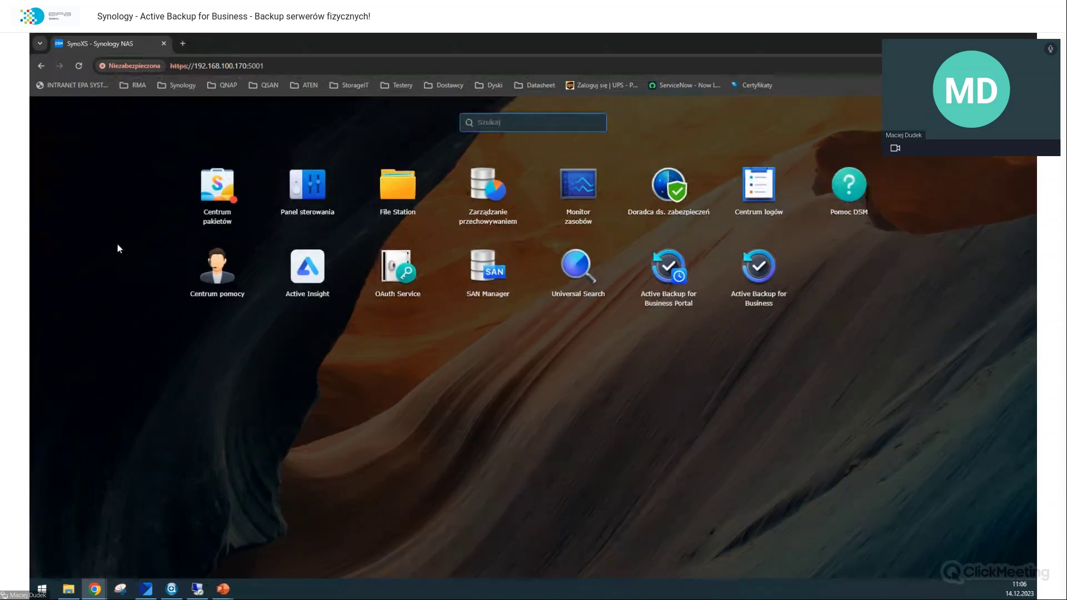
pyautogui.click(155, 319)
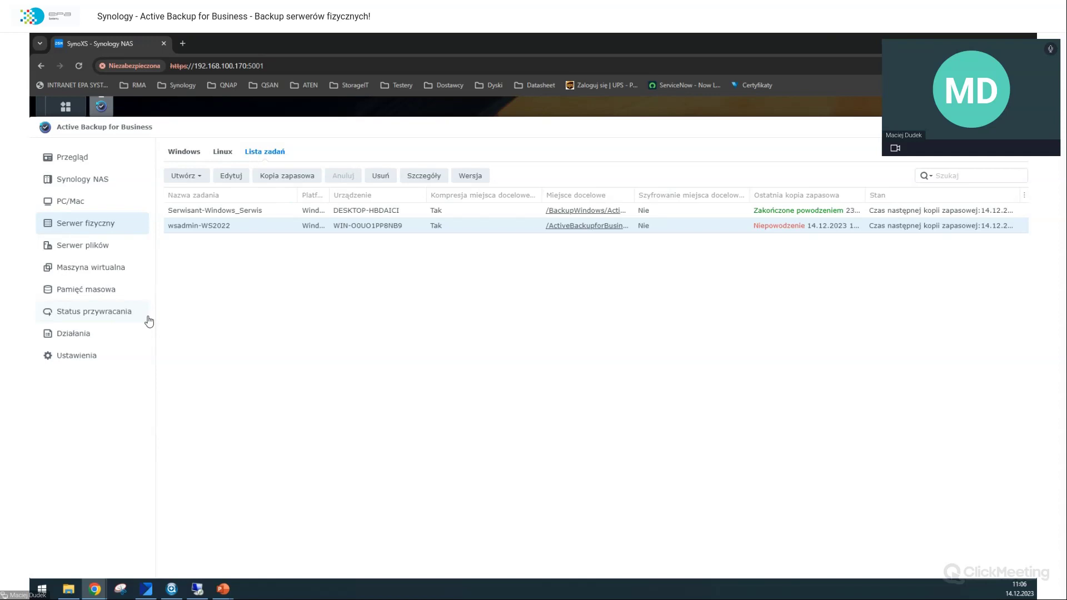
pyautogui.click(76, 103)
pyautogui.click(75, 103)
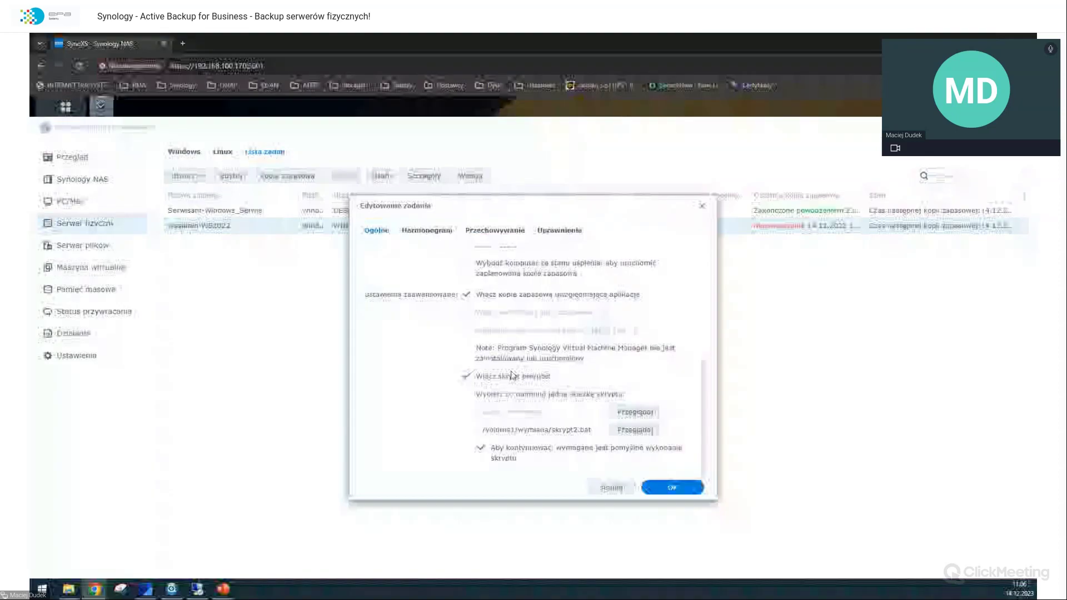
# Step: Inspect the empty pre-freeze path and the /volume1/wymiana/skrypt2.bat path, then close without saving
pyautogui.click(552, 414)
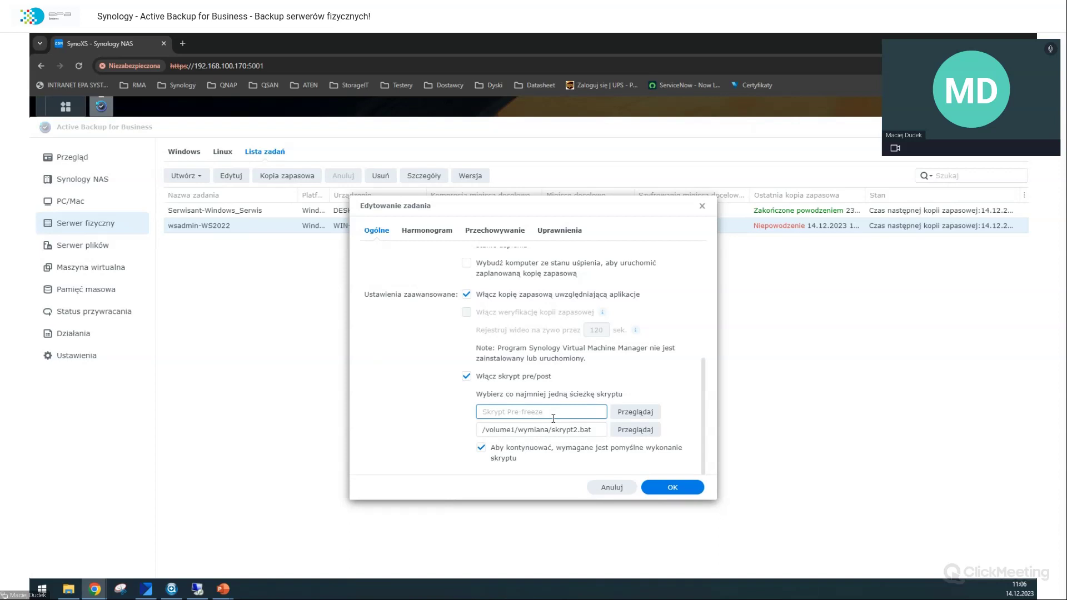
pyautogui.click(559, 431)
pyautogui.scroll(5, 558, 430)
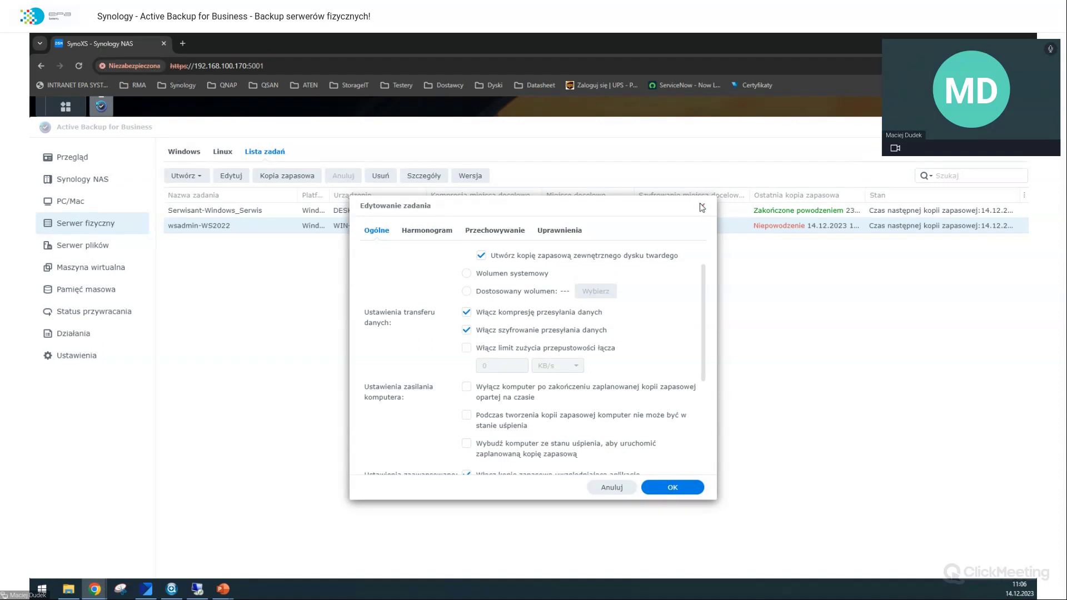
pyautogui.click(702, 205)
# Step: From the task list, toggle Włącz skrypt pre/post off and back on, then save the task
pyautogui.click(90, 222)
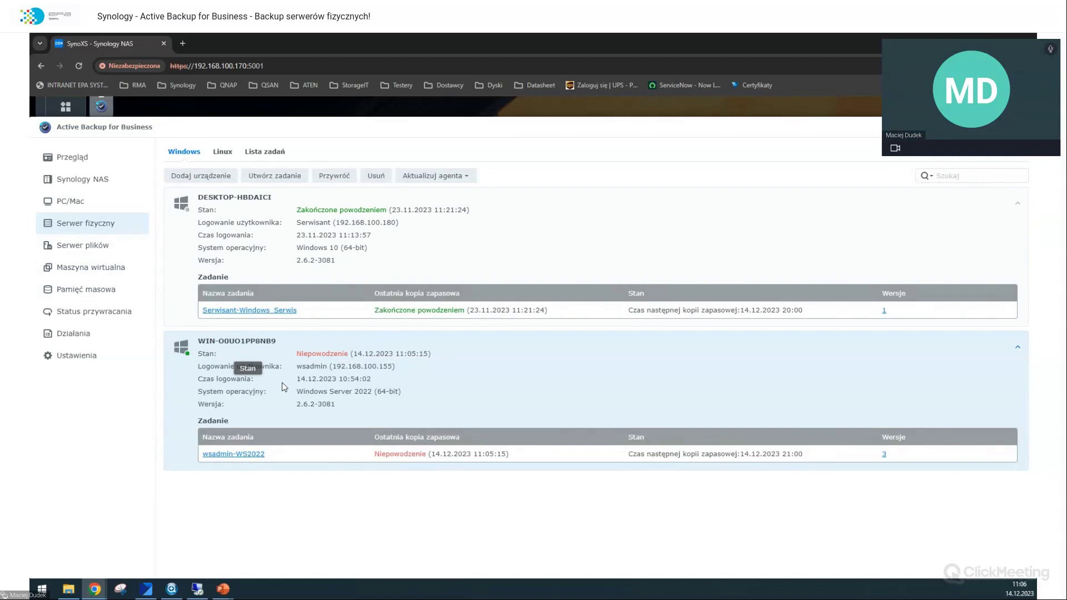
pyautogui.click(265, 151)
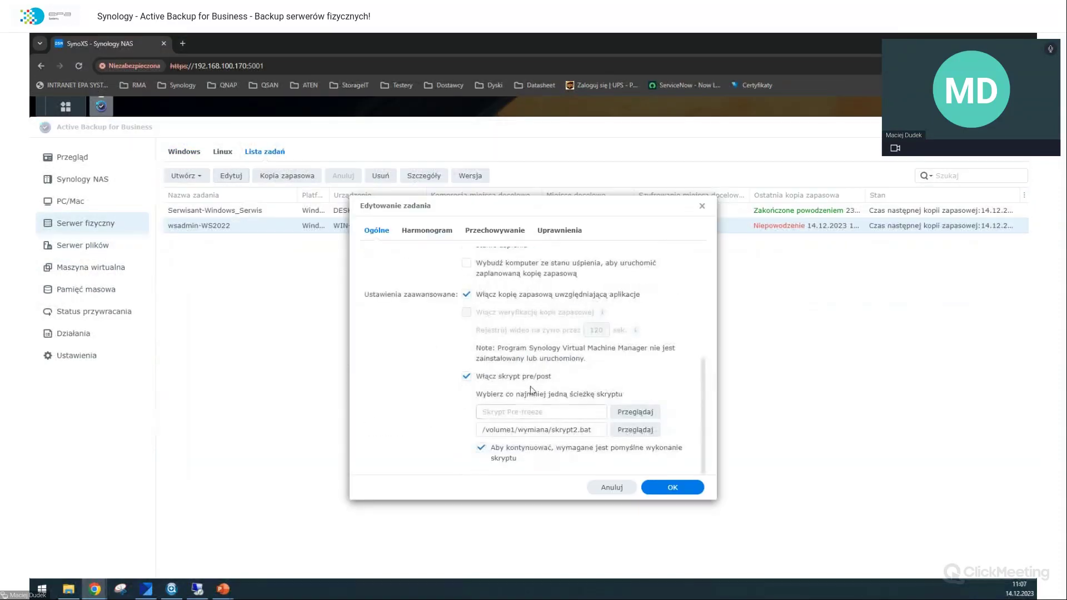
pyautogui.click(523, 377)
pyautogui.click(522, 377)
pyautogui.click(695, 487)
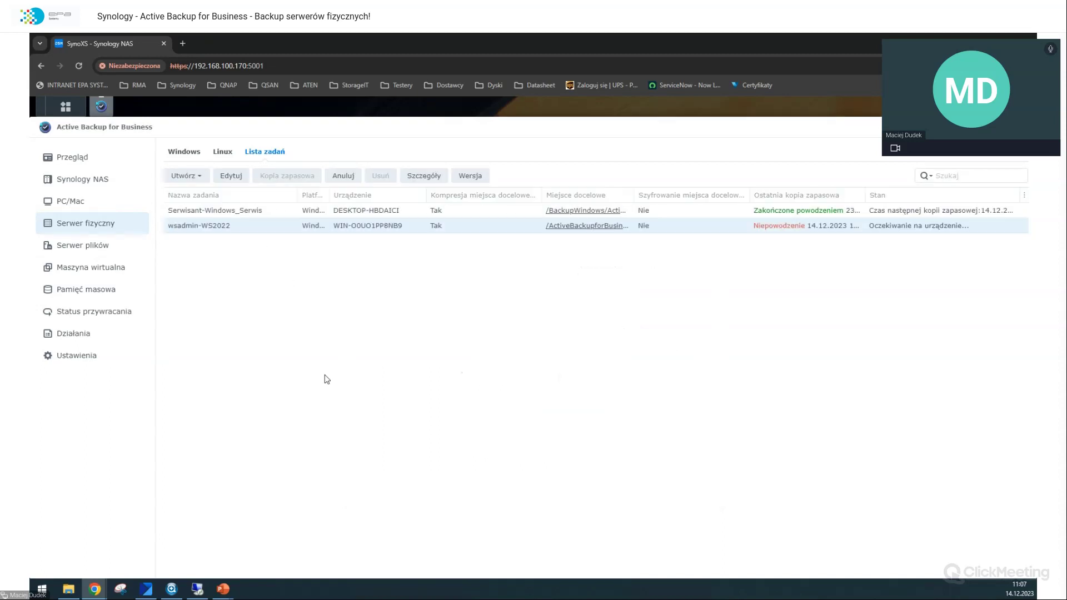
# Step: Start restoring the physical server, pick the 10:54 restore point, then close the wizard
pyautogui.click(80, 210)
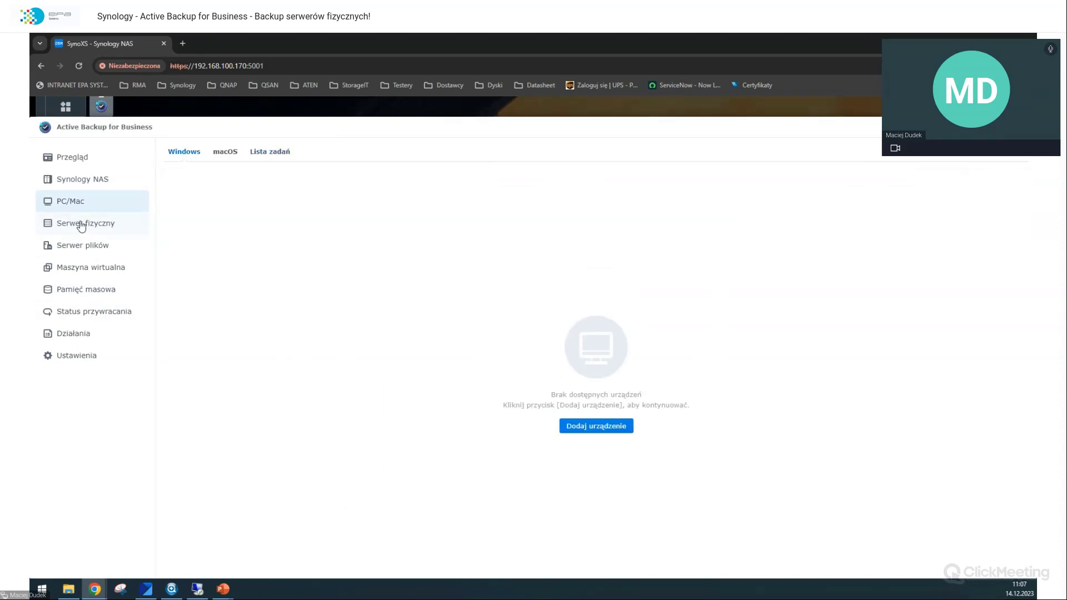
pyautogui.click(81, 224)
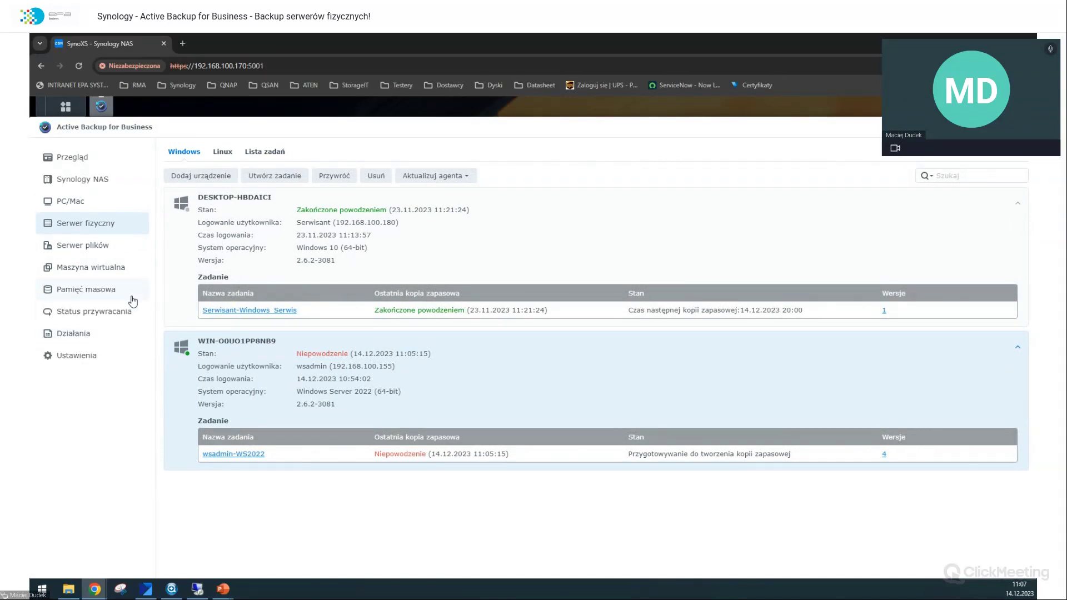
pyautogui.click(318, 185)
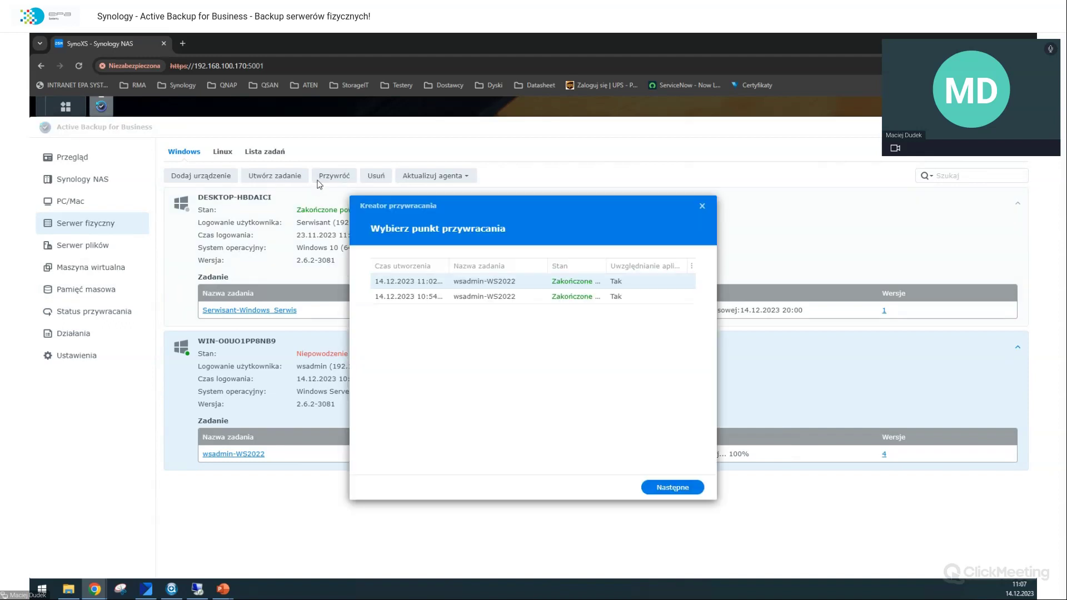
pyautogui.click(439, 296)
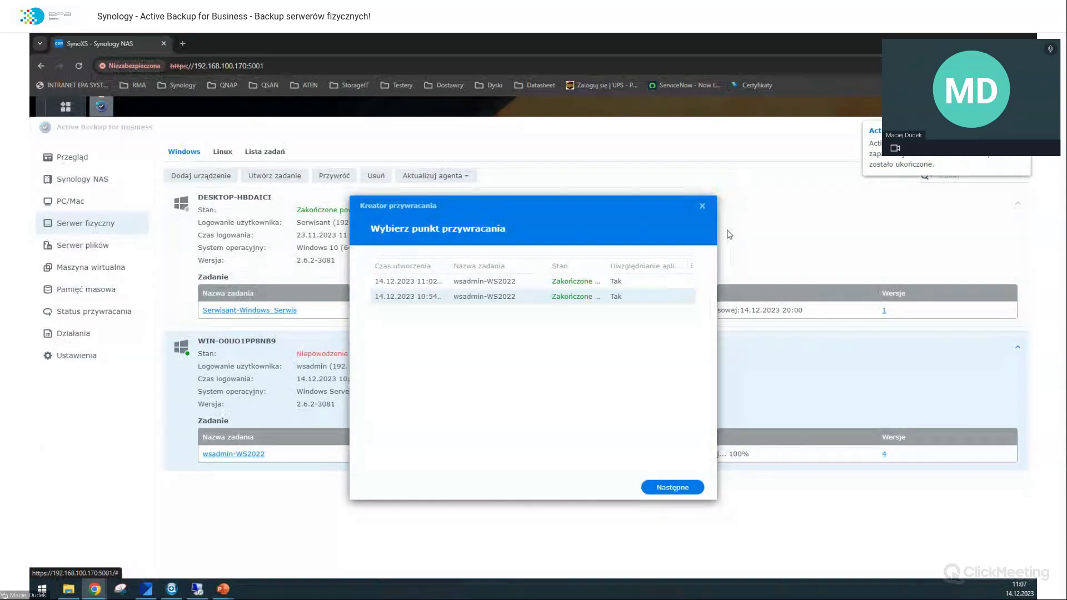
pyautogui.click(702, 207)
# Step: Reopen the restore wizard and choose VMware vSphere as the restore platform after trying Hyper-V
pyautogui.click(334, 176)
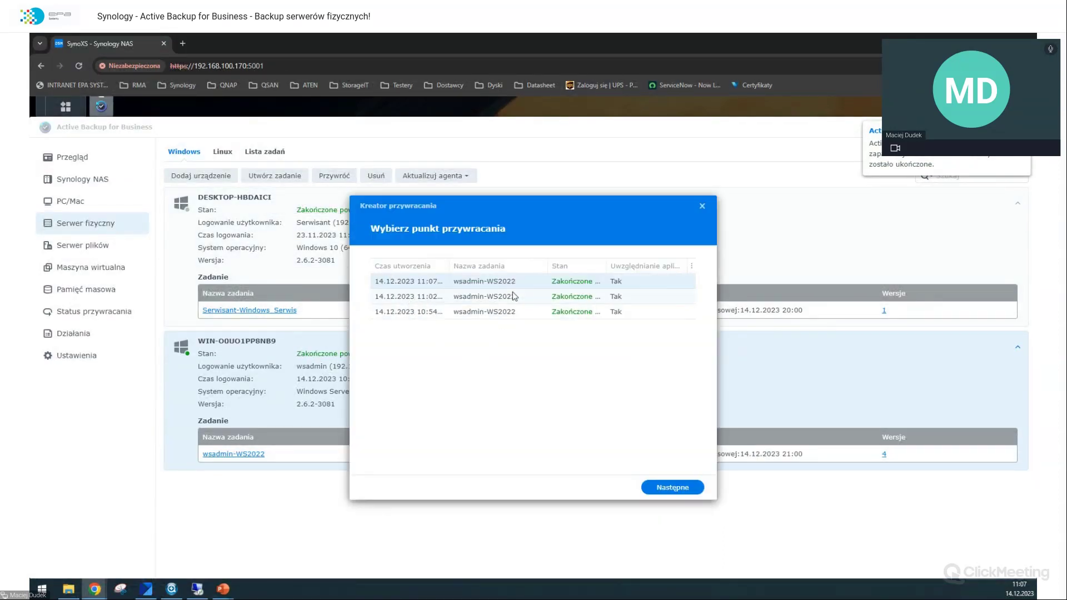
pyautogui.click(644, 489)
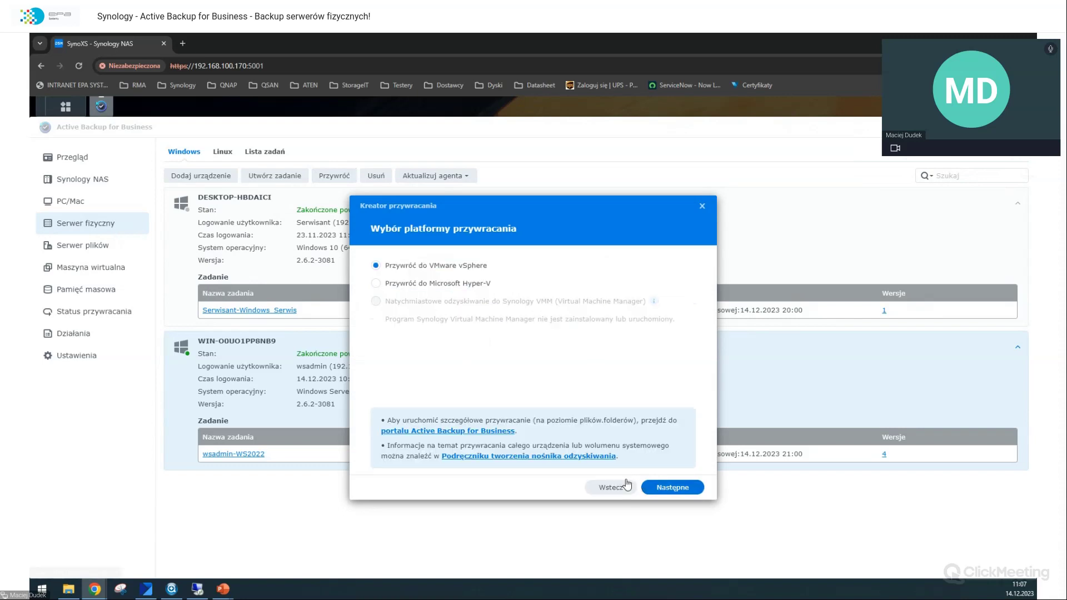
pyautogui.click(442, 285)
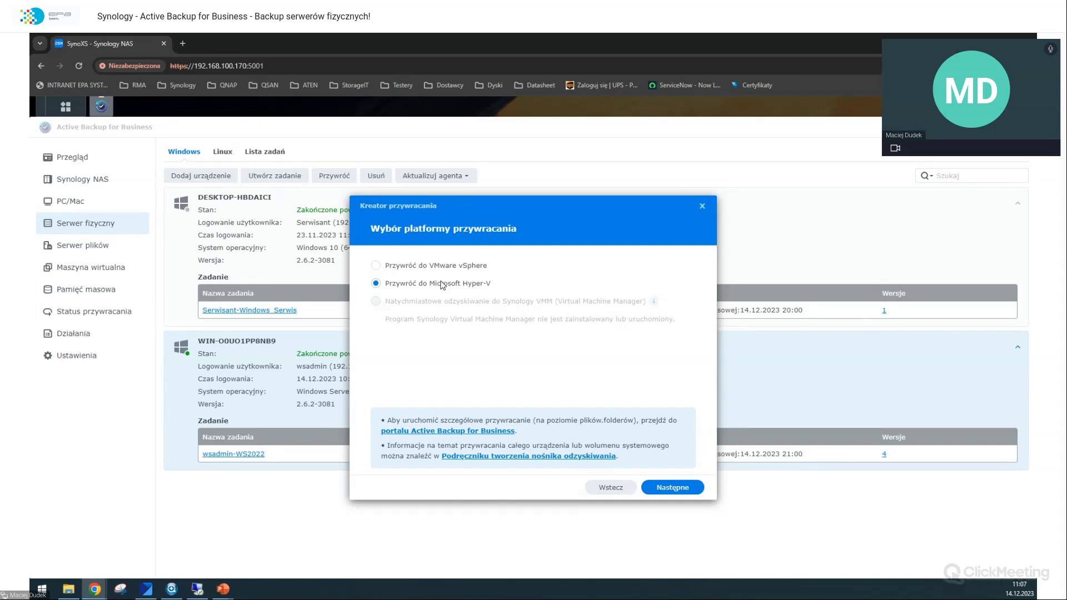
pyautogui.click(406, 270)
# Step: Open the ABB Portal, browse WIN-00UO1PP8NB9's Disk 0 - Volume 1, then return to the NAS tab
pyautogui.click(495, 432)
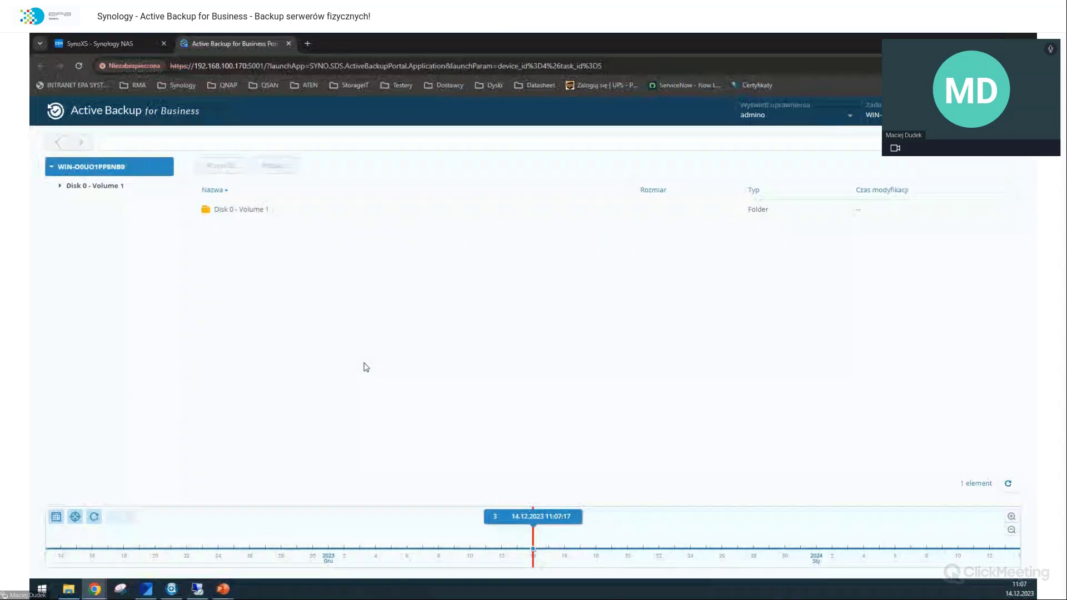
pyautogui.click(51, 167)
pyautogui.click(51, 167)
pyautogui.click(87, 187)
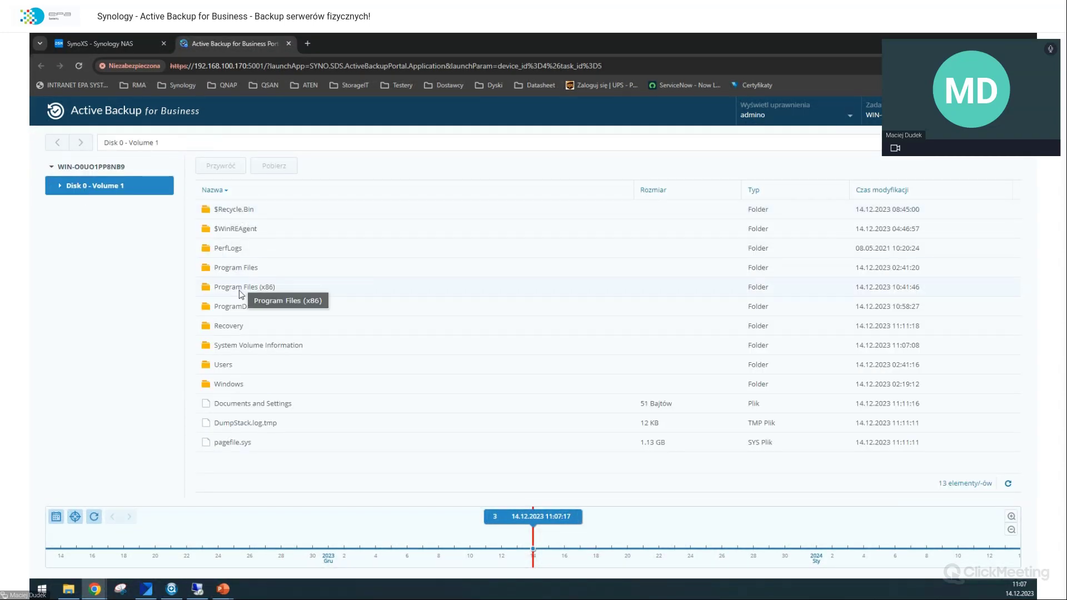
pyautogui.click(94, 43)
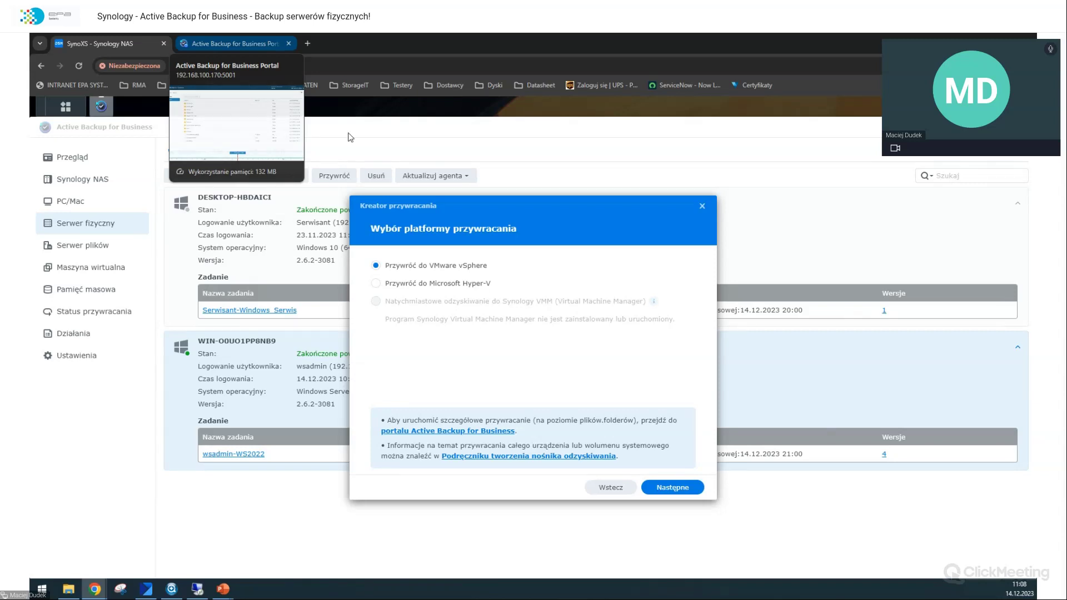
pyautogui.click(559, 457)
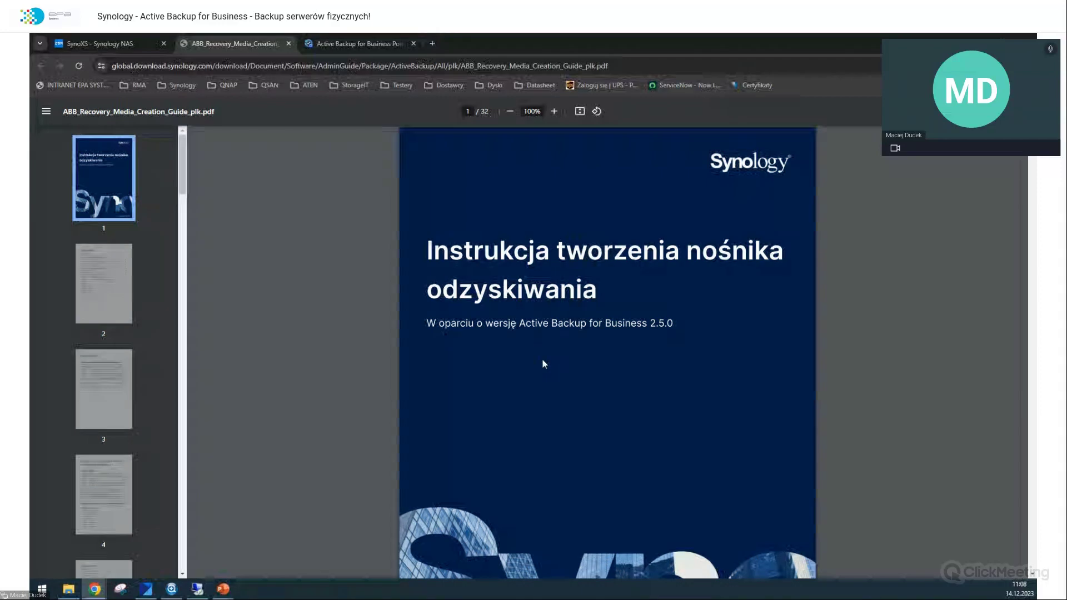
pyautogui.scroll(-5, 245, 234)
pyautogui.scroll(5, 246, 234)
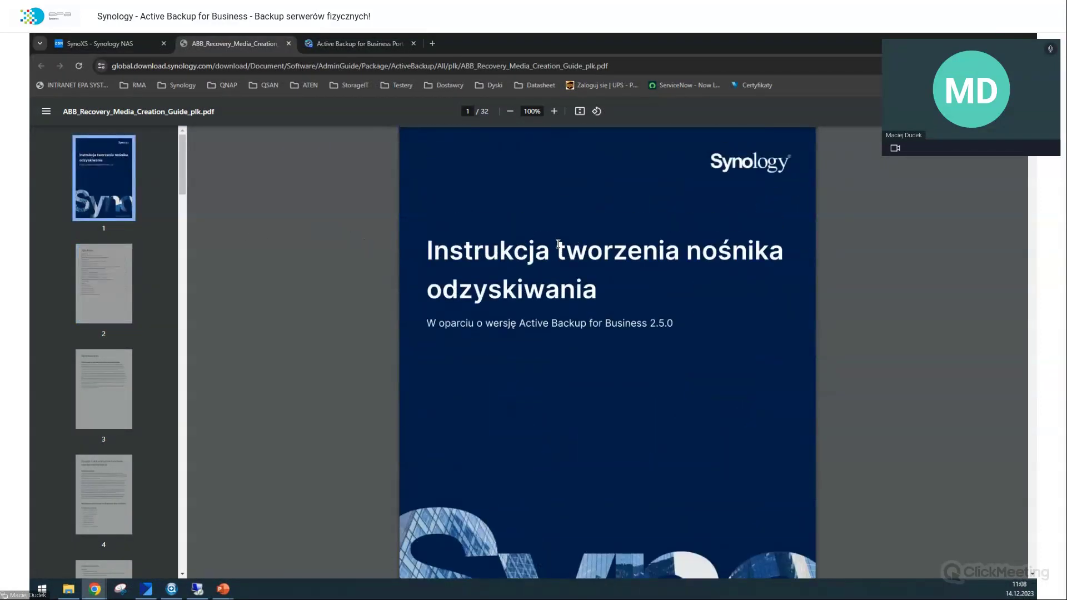
pyautogui.scroll(-1, 558, 244)
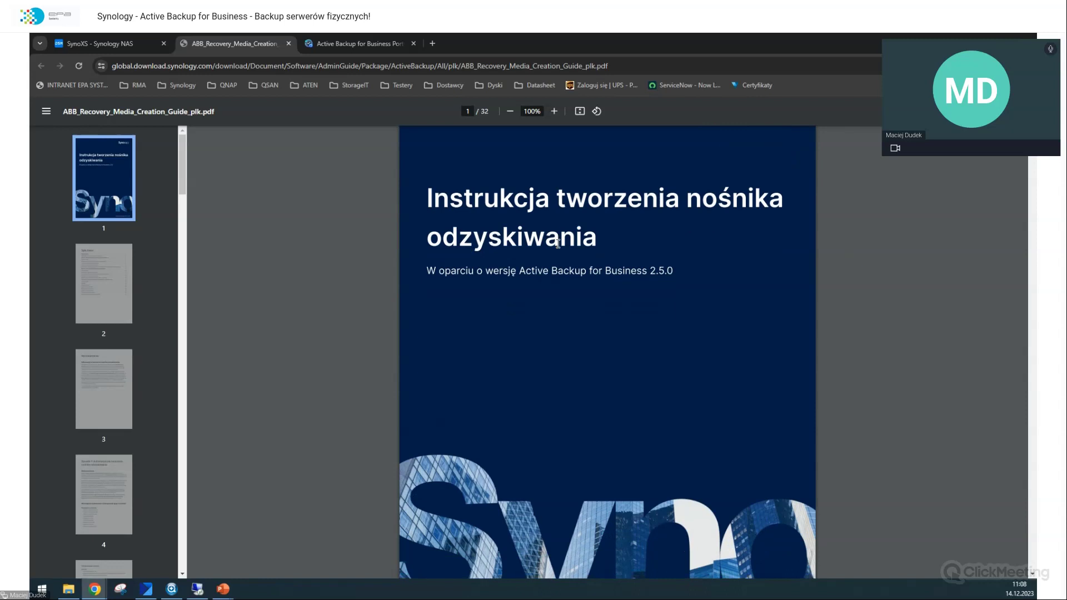
pyautogui.scroll(1, 558, 243)
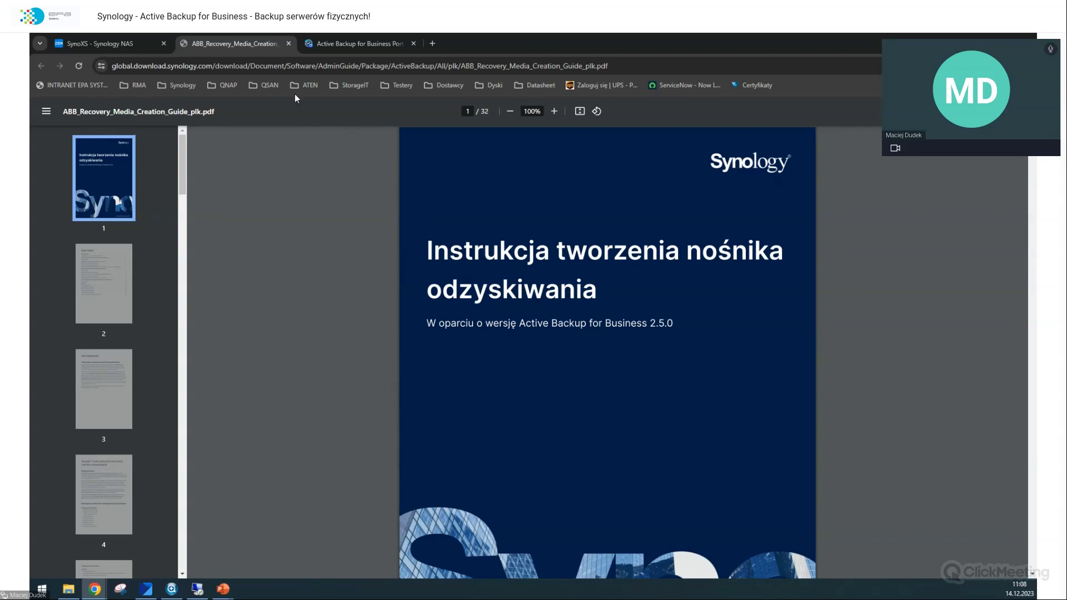
pyautogui.click(289, 44)
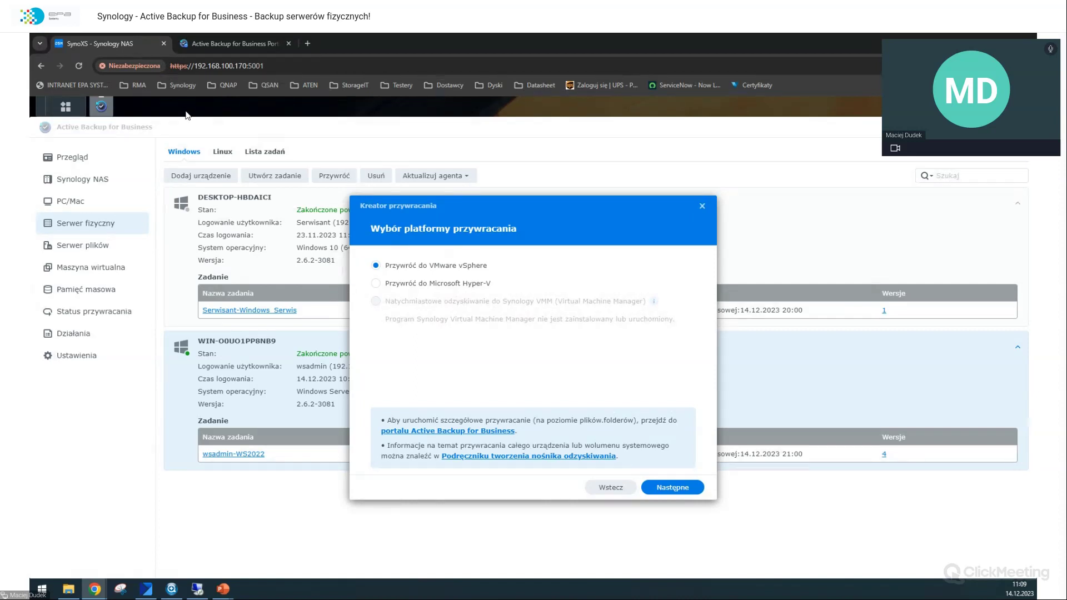
# Step: Open the Synology download bookmark in a new tab and select NAS model DS1621xs+
pyautogui.click(178, 85)
pyautogui.rightClick(190, 139)
pyautogui.click(258, 150)
pyautogui.click(349, 43)
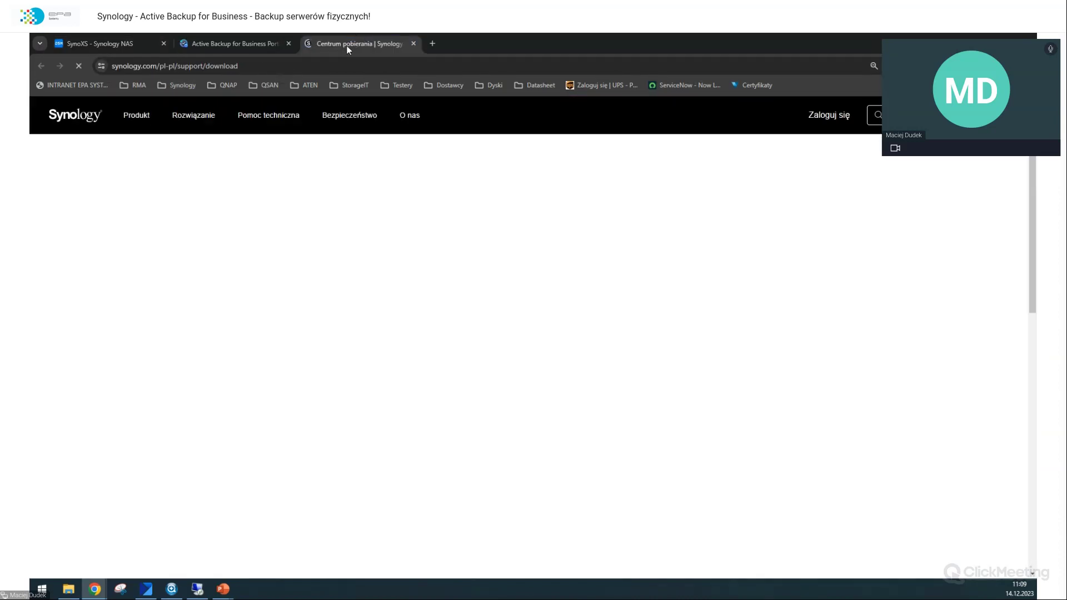
pyautogui.click(309, 313)
pyautogui.click(272, 329)
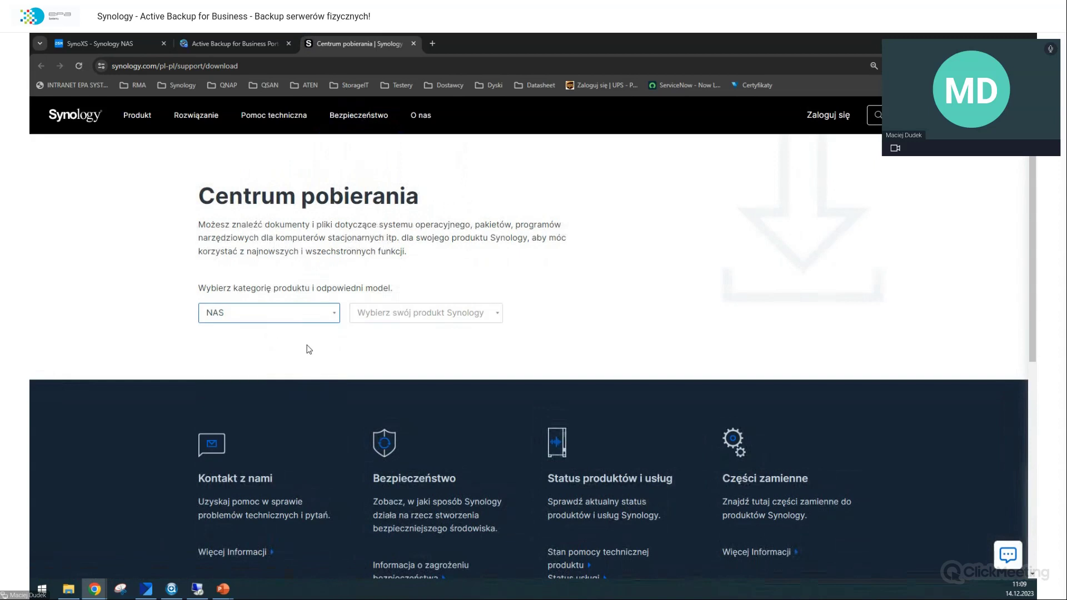
pyautogui.click(409, 313)
pyautogui.write('1621xs')
pyautogui.press('Return')
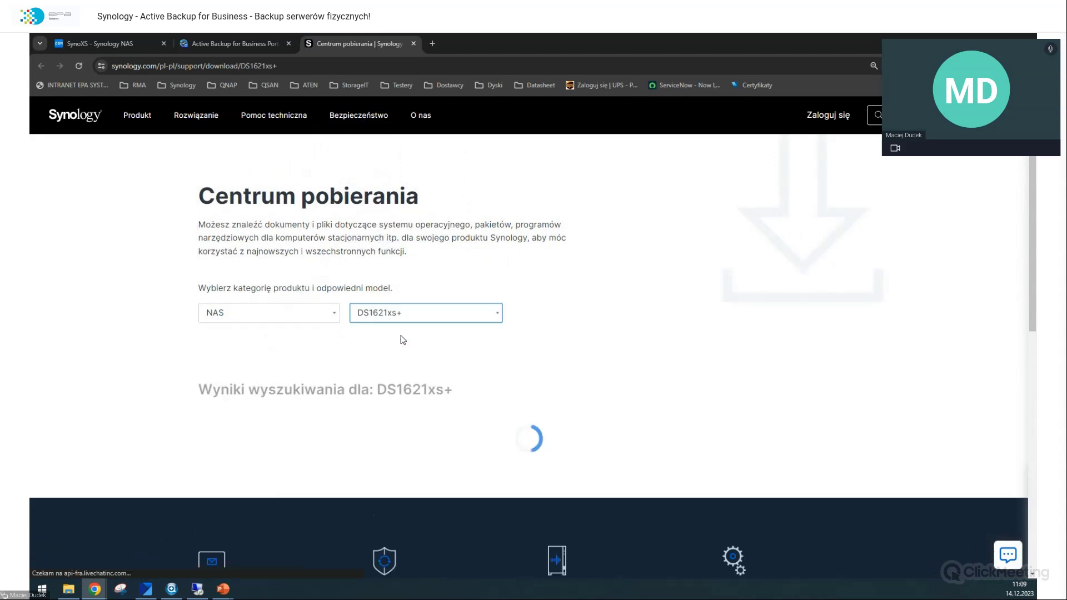
# Step: Review the DS1621xs+ Windows physical server and recovery media guides, then close the tab
pyautogui.scroll(-2, 410, 331)
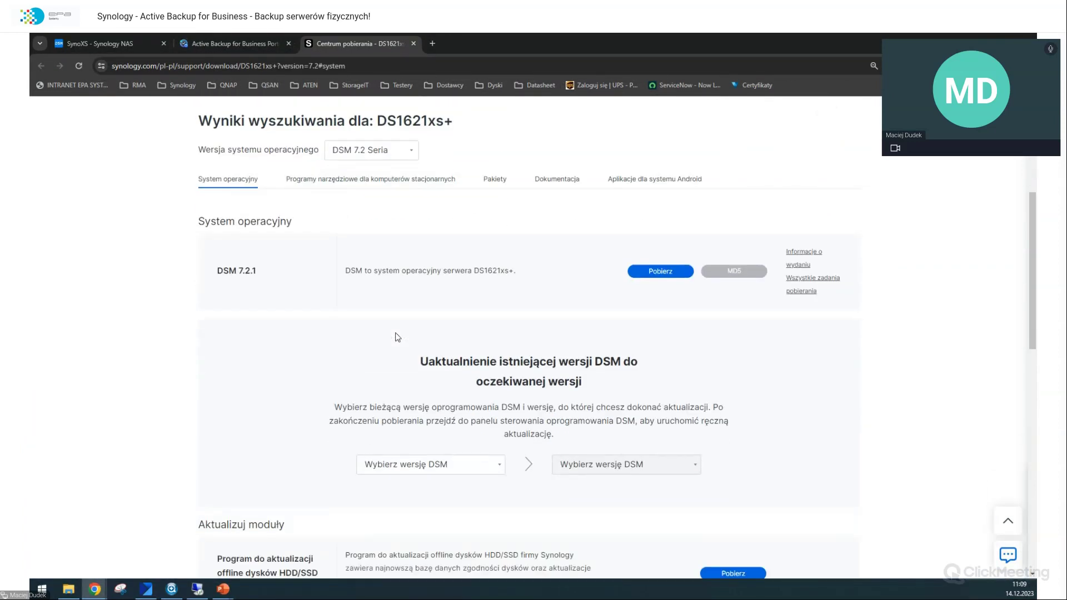
pyautogui.click(552, 186)
pyautogui.scroll(-5, 505, 256)
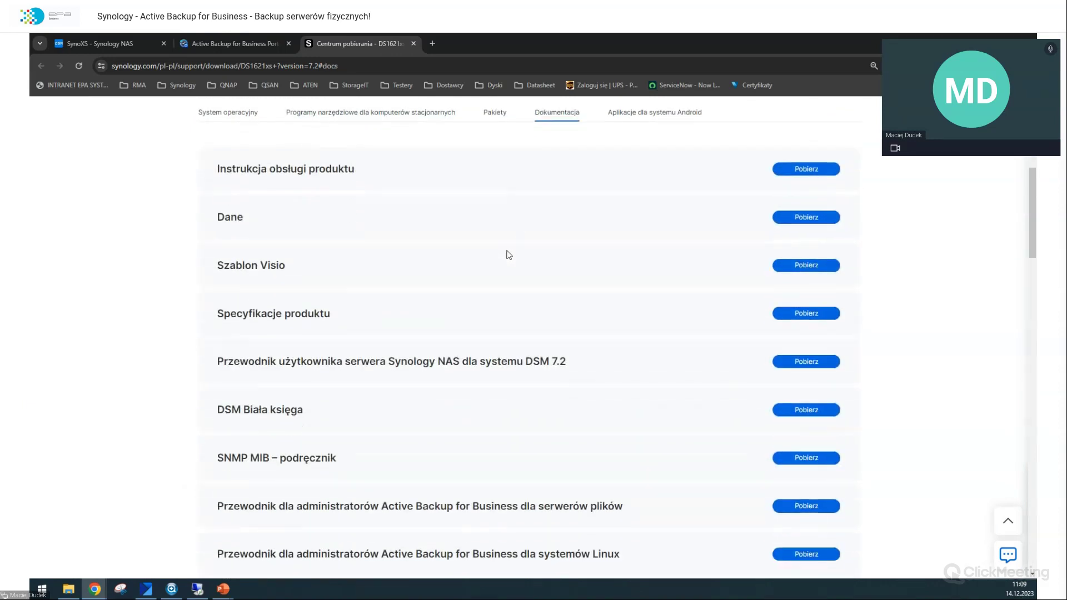
pyautogui.scroll(-2, 509, 255)
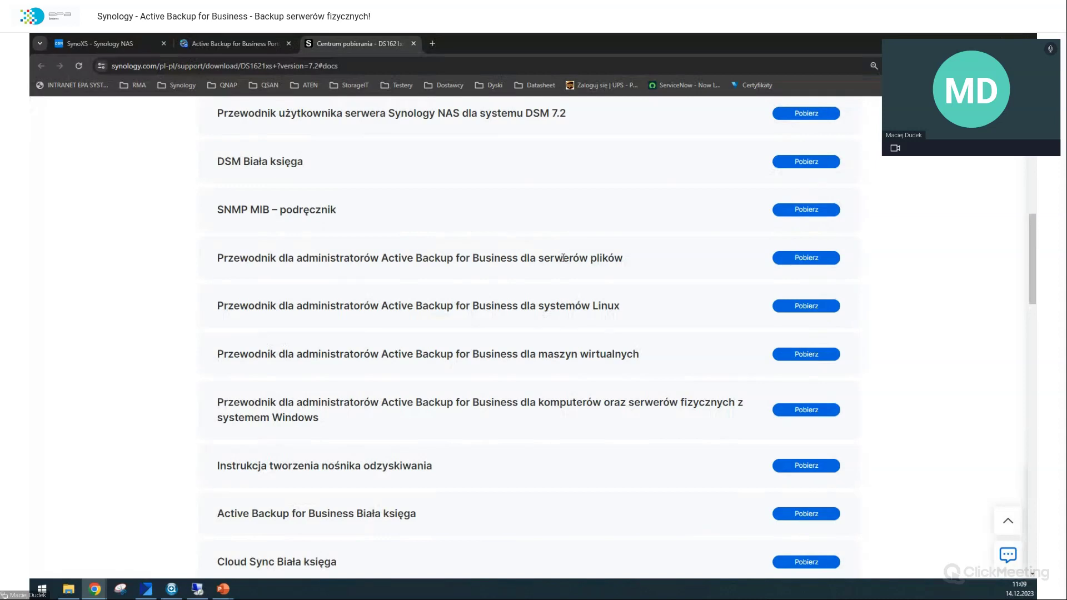
pyautogui.moveTo(549, 307); pyautogui.dragTo(639, 357)
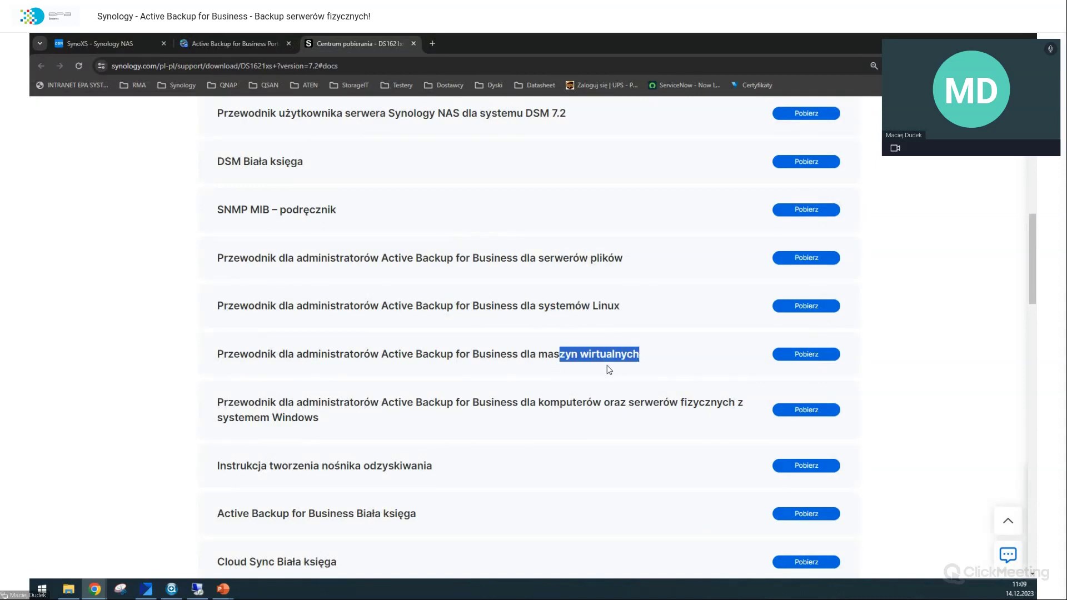
pyautogui.scroll(-1, 599, 351)
pyautogui.moveTo(530, 351); pyautogui.dragTo(699, 379)
pyautogui.click(675, 394)
pyautogui.moveTo(232, 414); pyautogui.dragTo(432, 413)
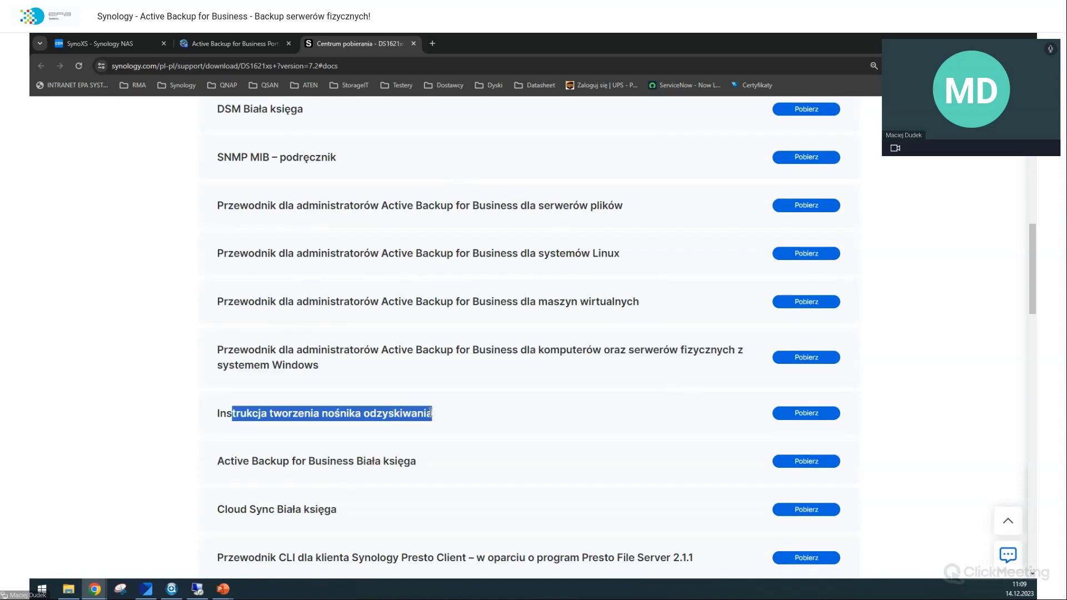
pyautogui.click(472, 409)
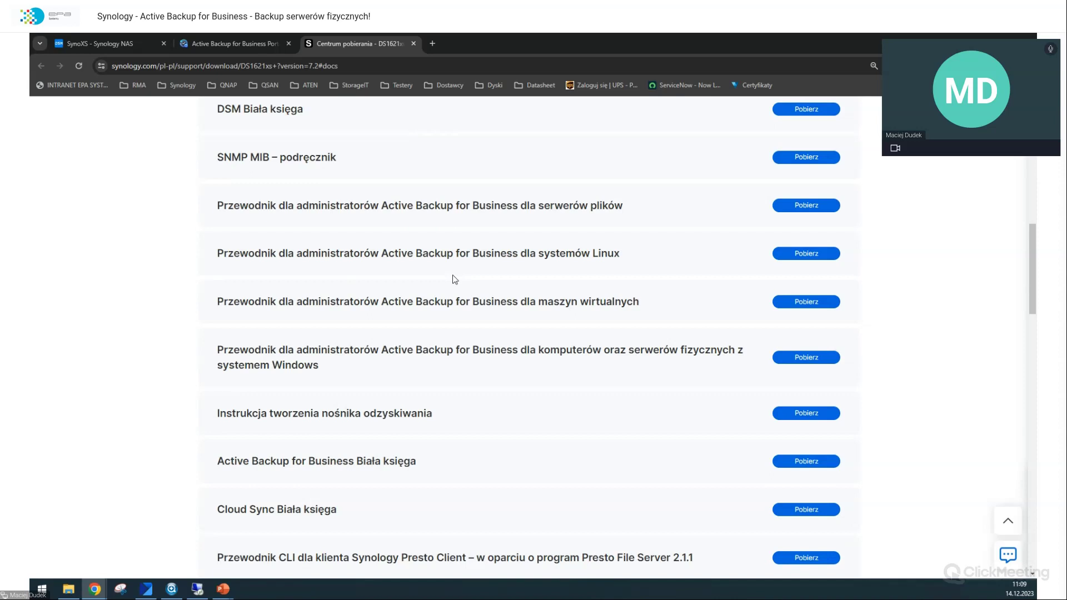
pyautogui.scroll(2, 454, 279)
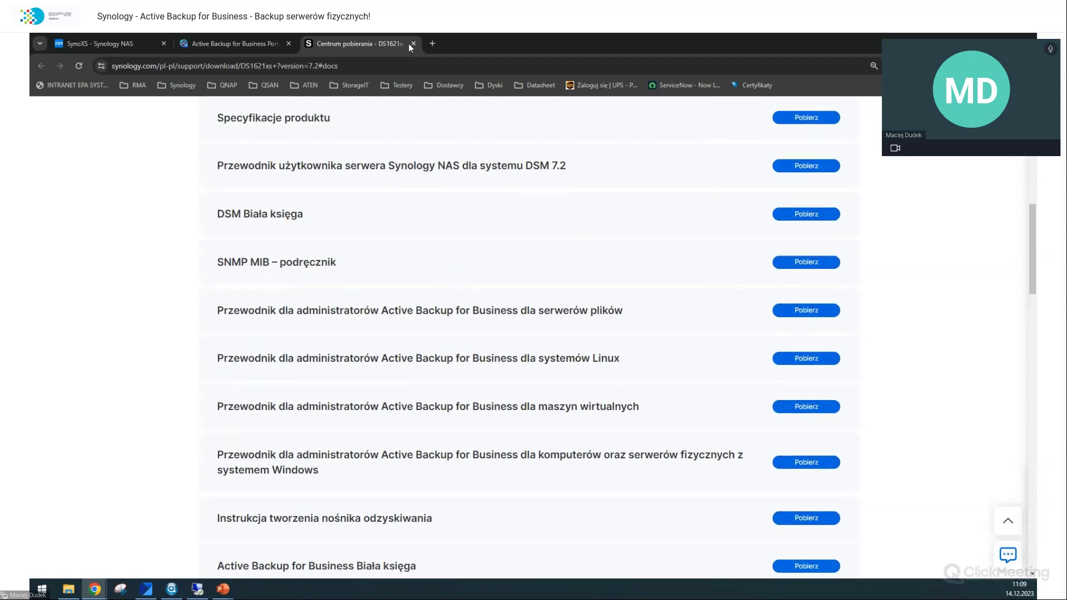
pyautogui.click(414, 43)
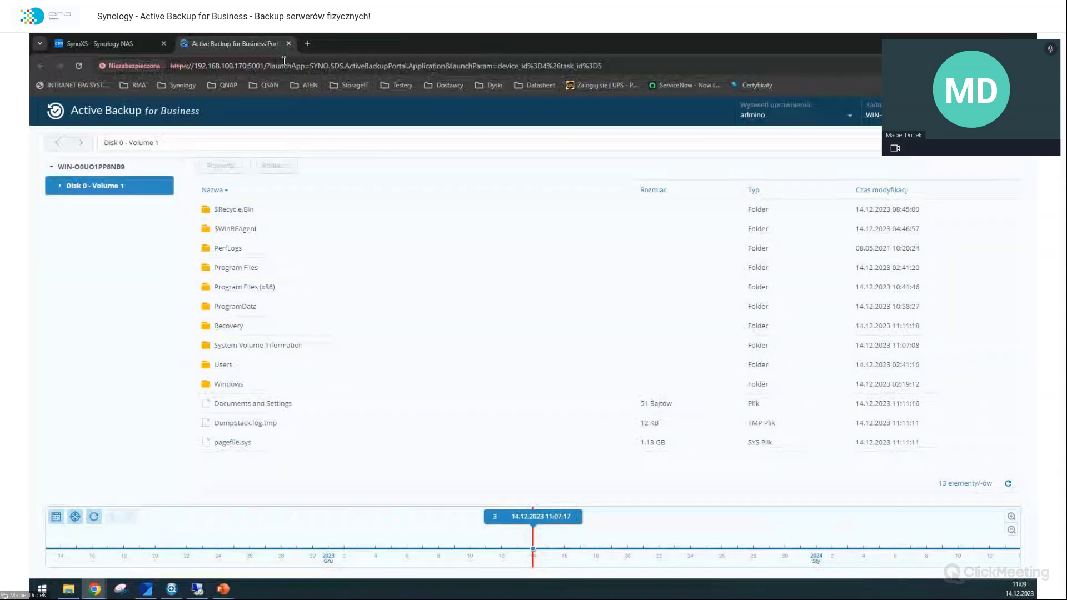
# Step: Close the ABB portal tab and the restore wizard, then return to the backup-verification slide
pyautogui.click(288, 43)
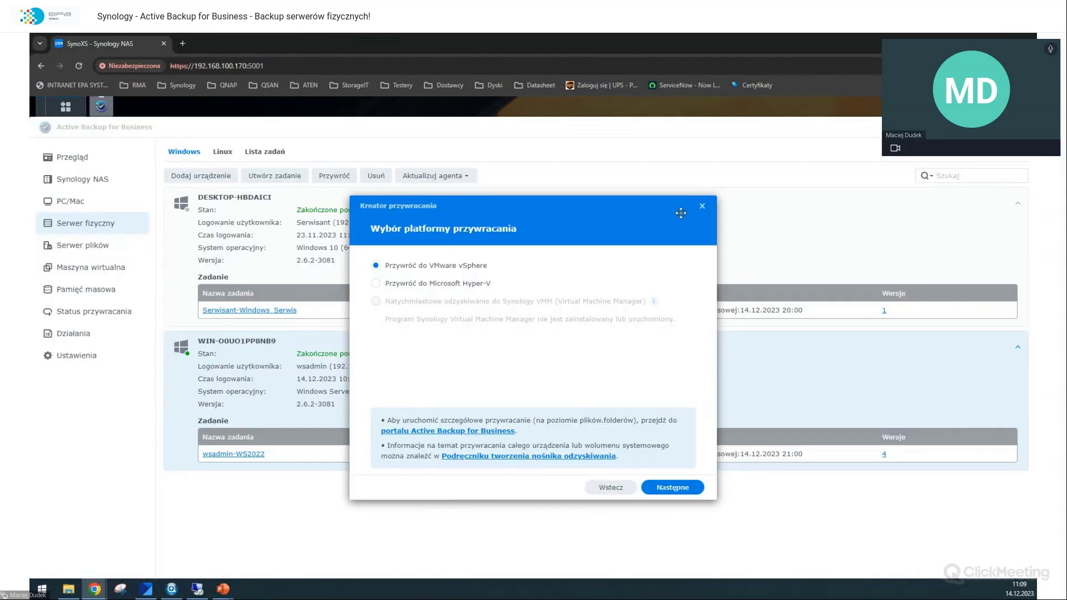
pyautogui.click(703, 208)
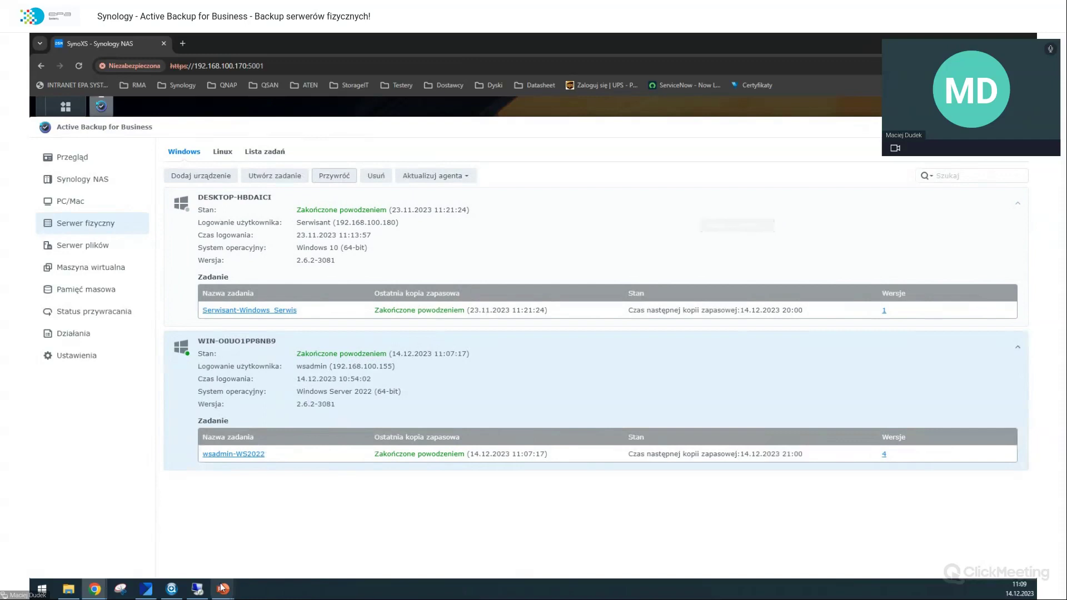
pyautogui.moveTo(234, 593)
pyautogui.click(368, 556)
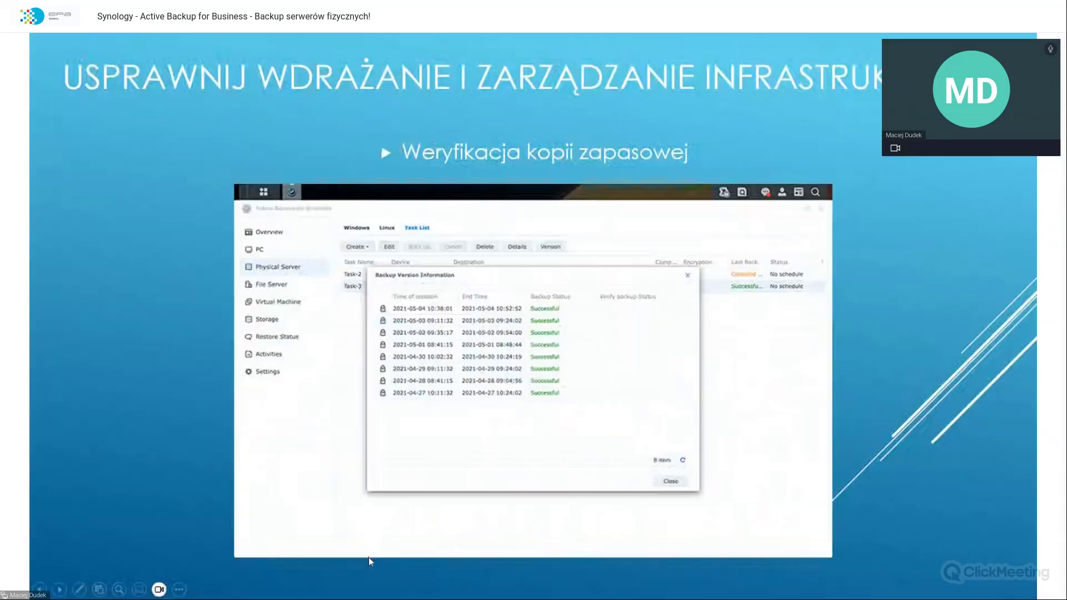